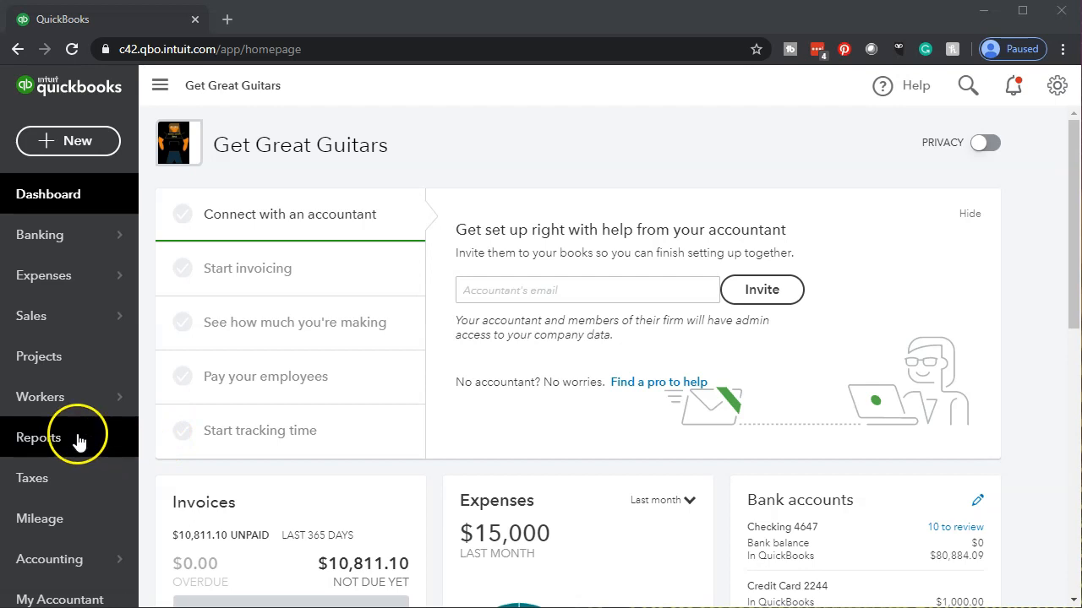
- Open the Balance Sheet report from the favorite reports
left_click(79, 439)
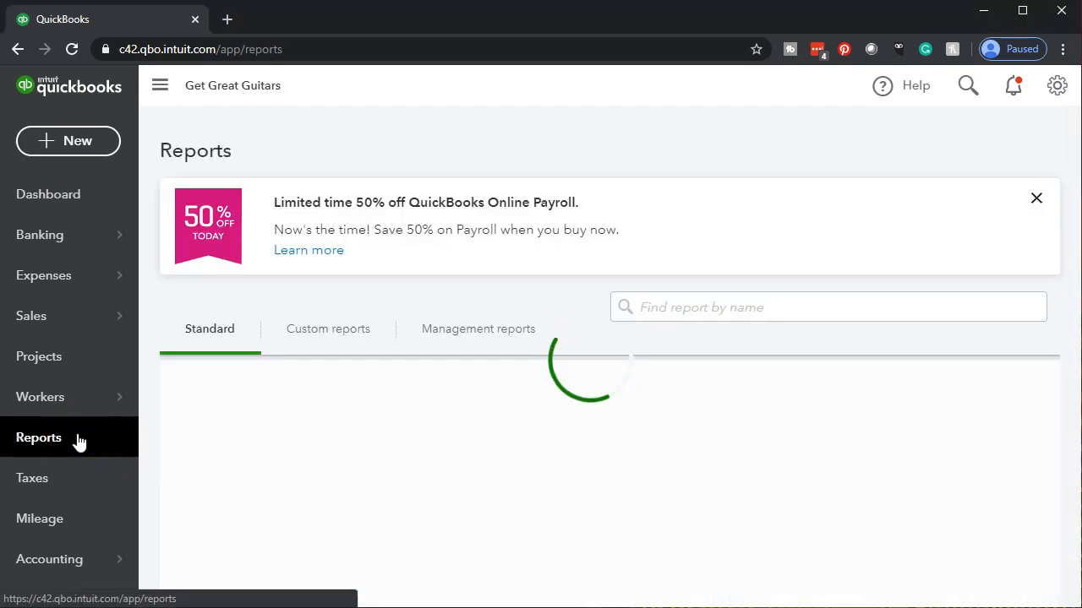
left_click(94, 437)
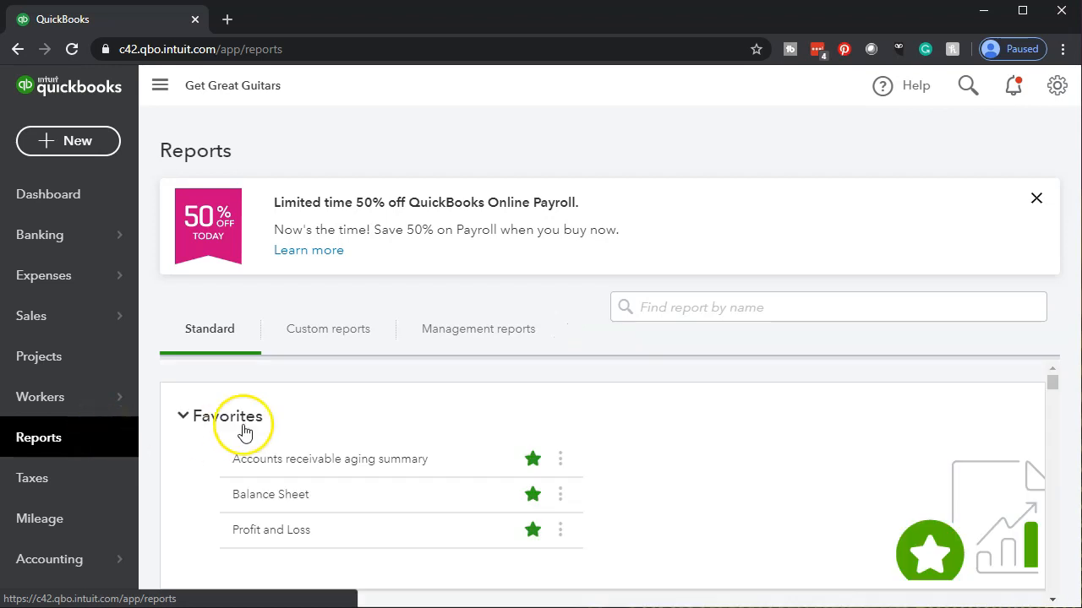
left_click(261, 500)
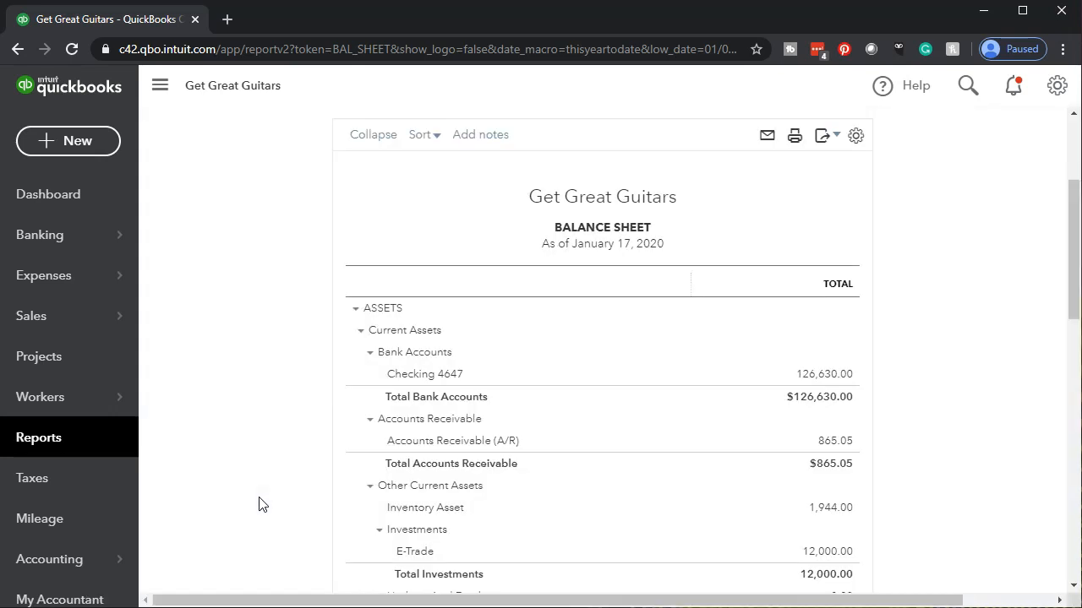
- Set the Balance Sheet period to 01/01/2020 to 12/31/2020 and run the report
left_click(418, 213)
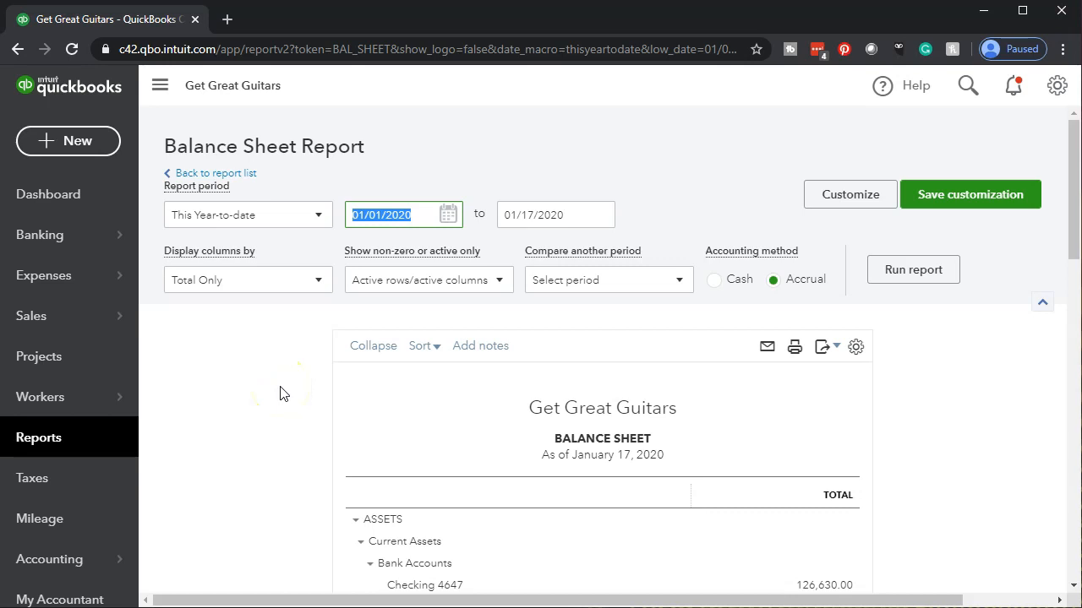
type("01/01/2020")
key("Tab")
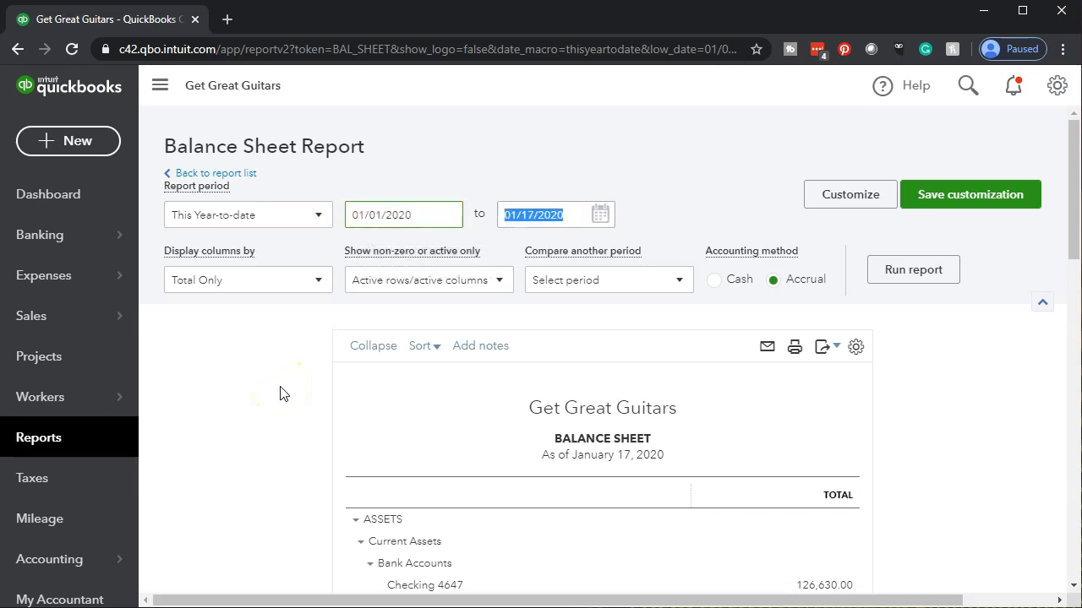
type("12/31/2020")
key("Tab")
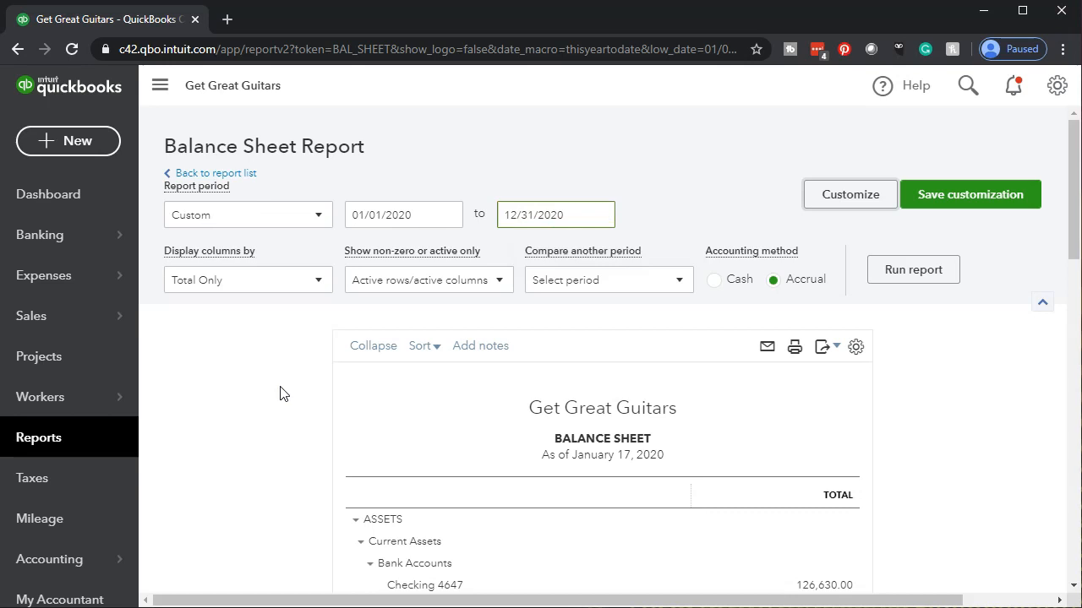
left_click(951, 271)
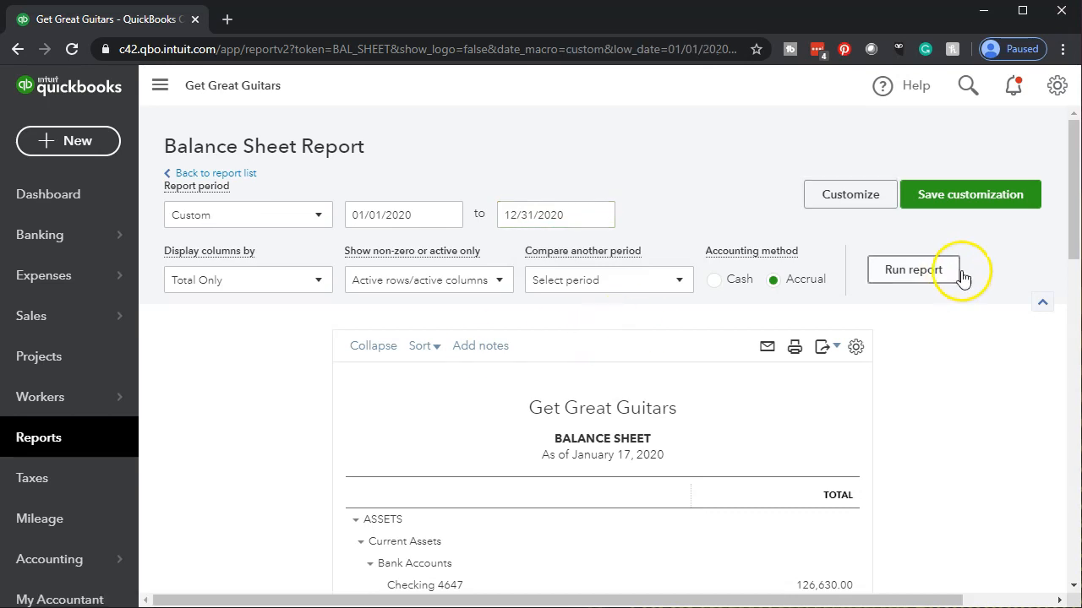
- Duplicate the Balance Sheet report's browser tab and return to the original tab
right_click(162, 20)
left_click(189, 79)
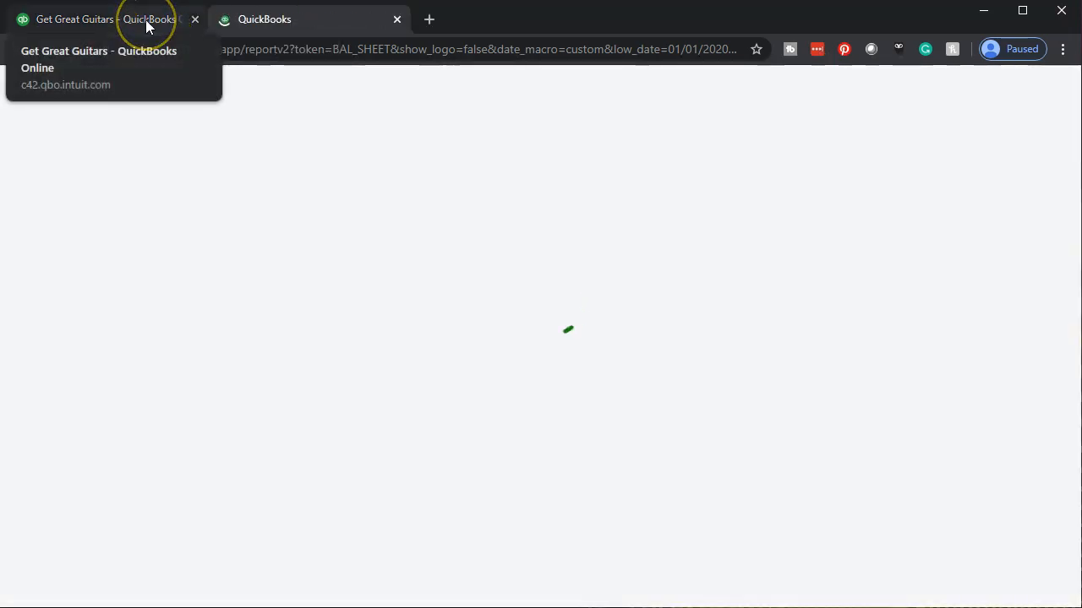
left_click(145, 22)
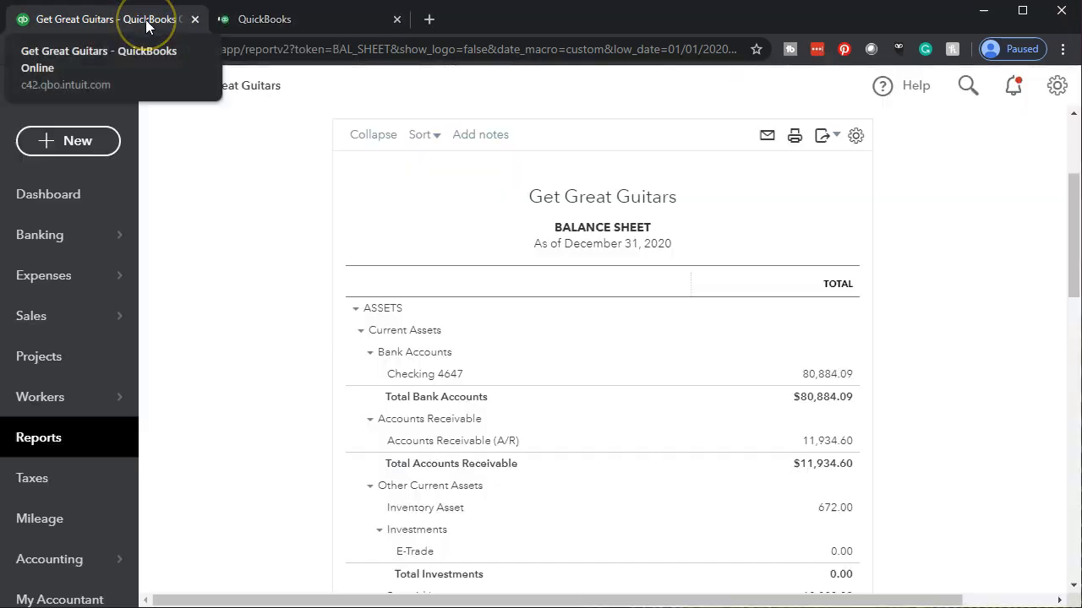
- Open the Profit and Loss report from the favorite reports
left_click(56, 438)
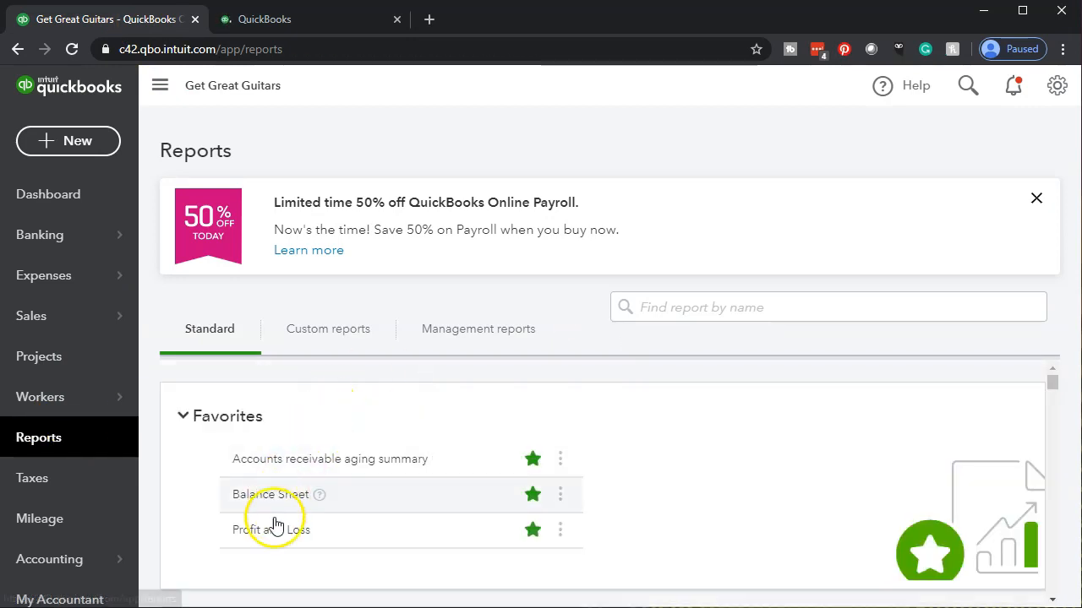
left_click(272, 531)
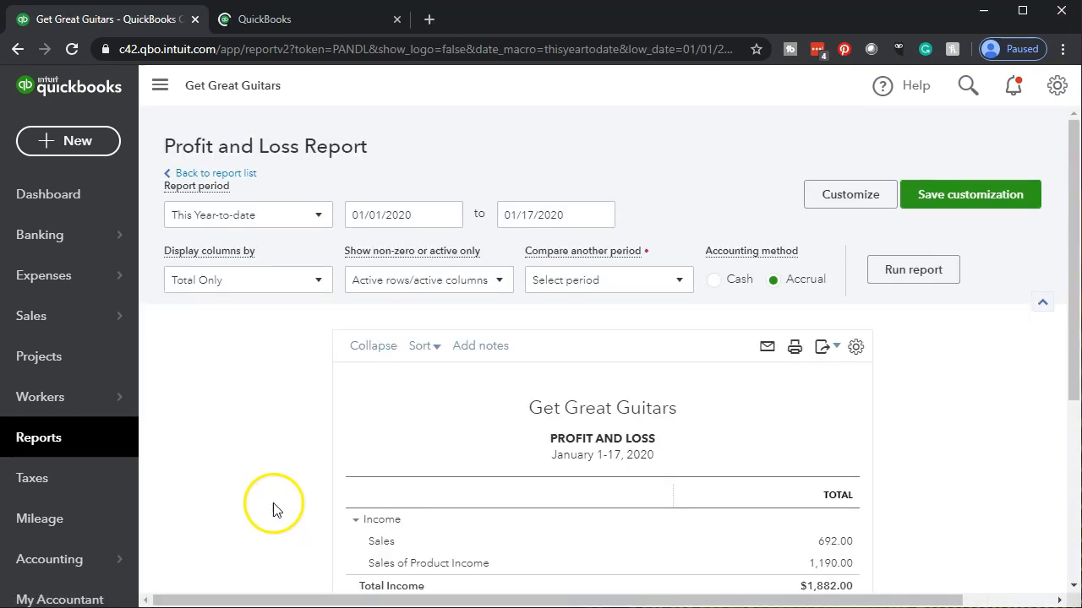
scroll(438, 226, "down", 3)
scroll(415, 290, "up", 3)
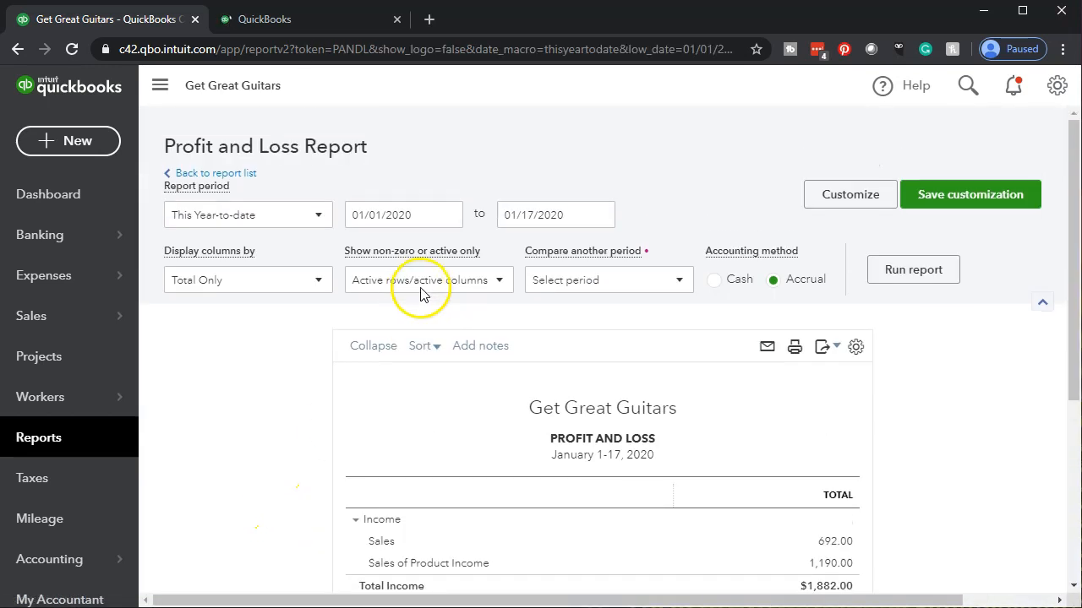
- Set the Profit and Loss period's end date to 12/31/2020, keeping the 01/01/2020 start, and run the report
left_click_drag(425, 207, 273, 199)
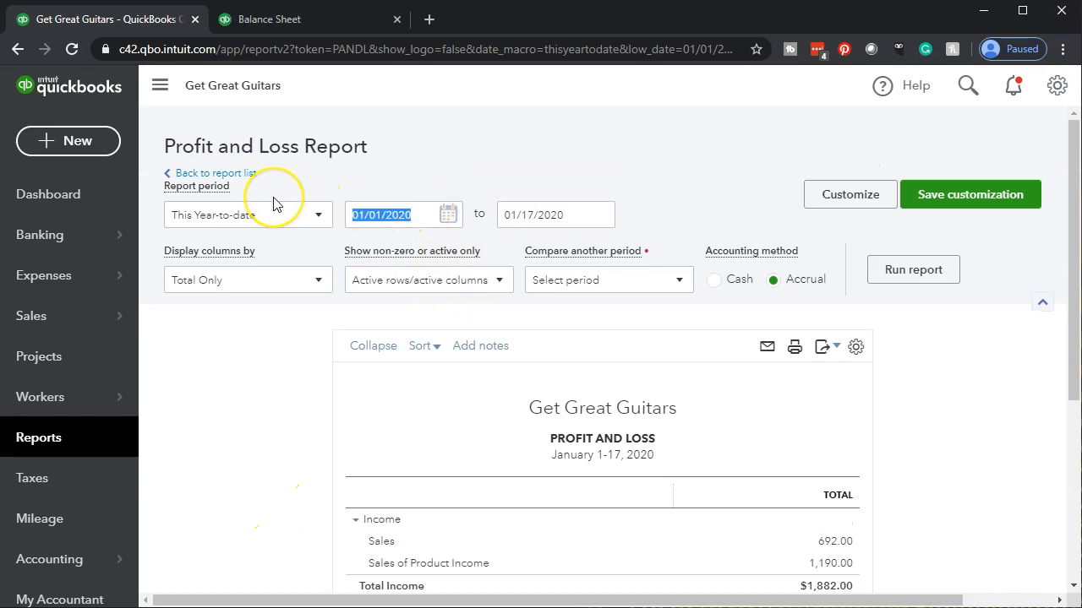
key("Tab")
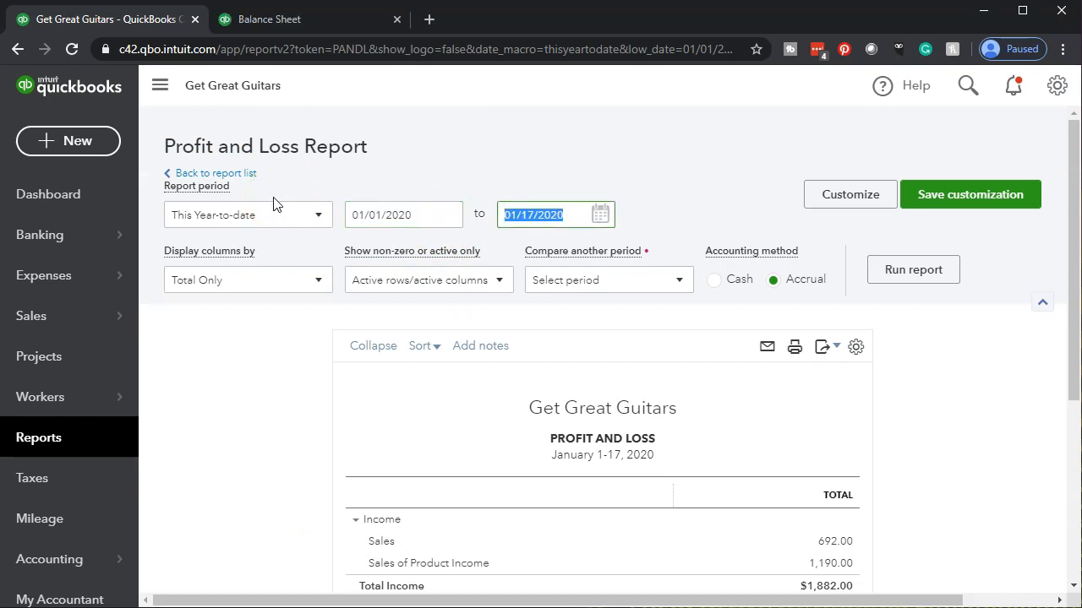
type("12/31/2020")
key("Tab")
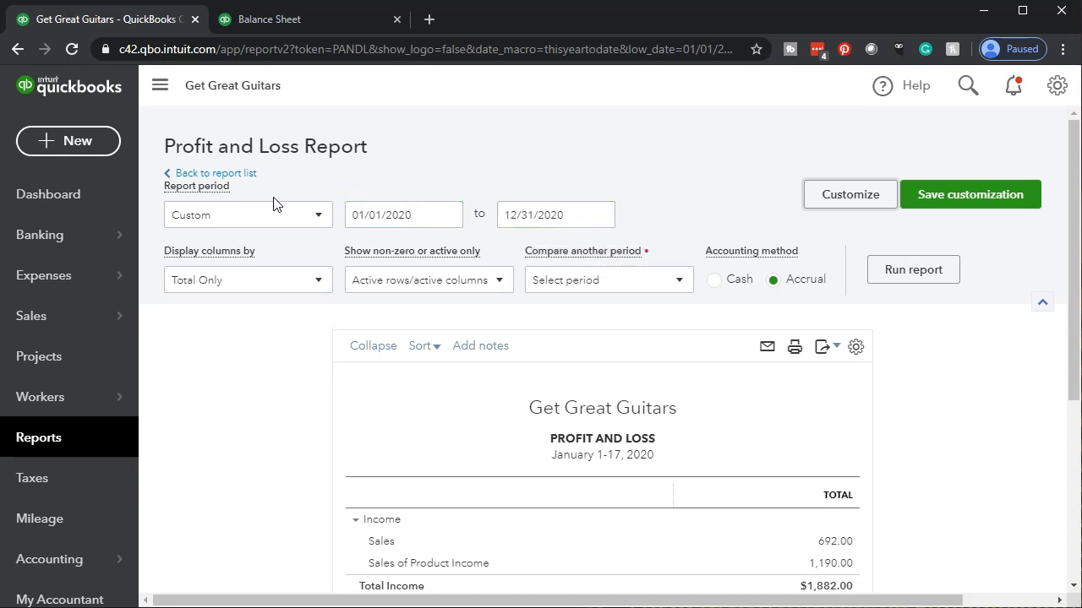
left_click(905, 283)
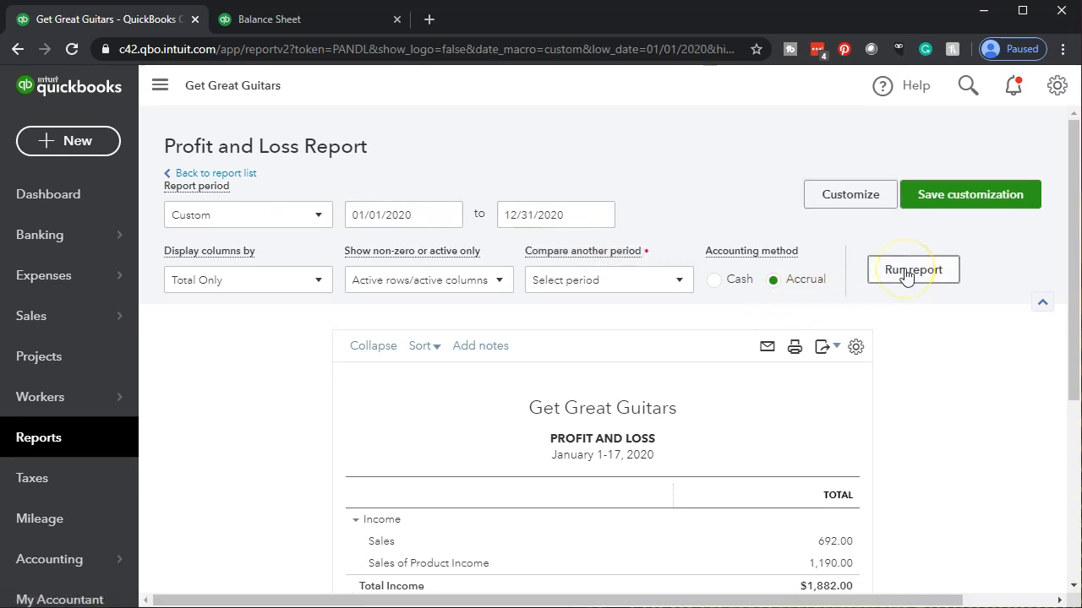
- Duplicate the Profit and Loss report's browser tab
scroll(905, 283, "down", 3)
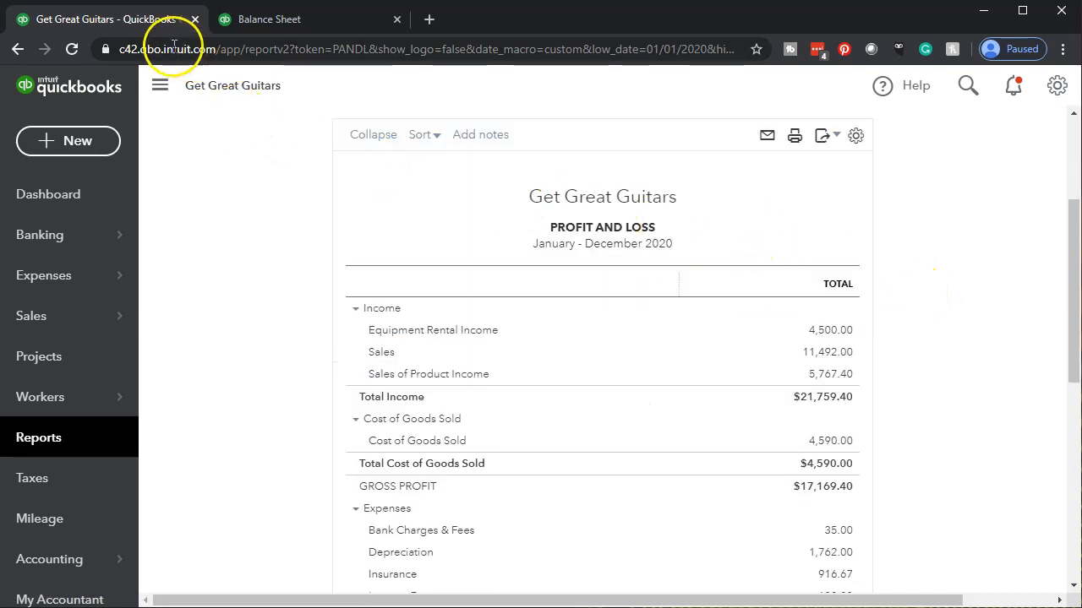
right_click(149, 25)
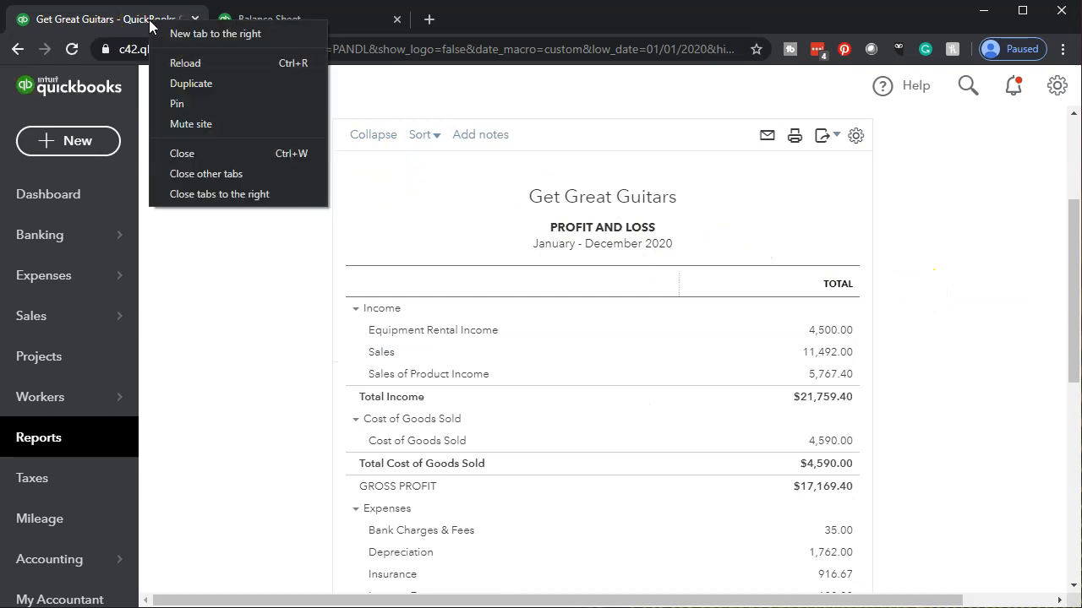
left_click(180, 82)
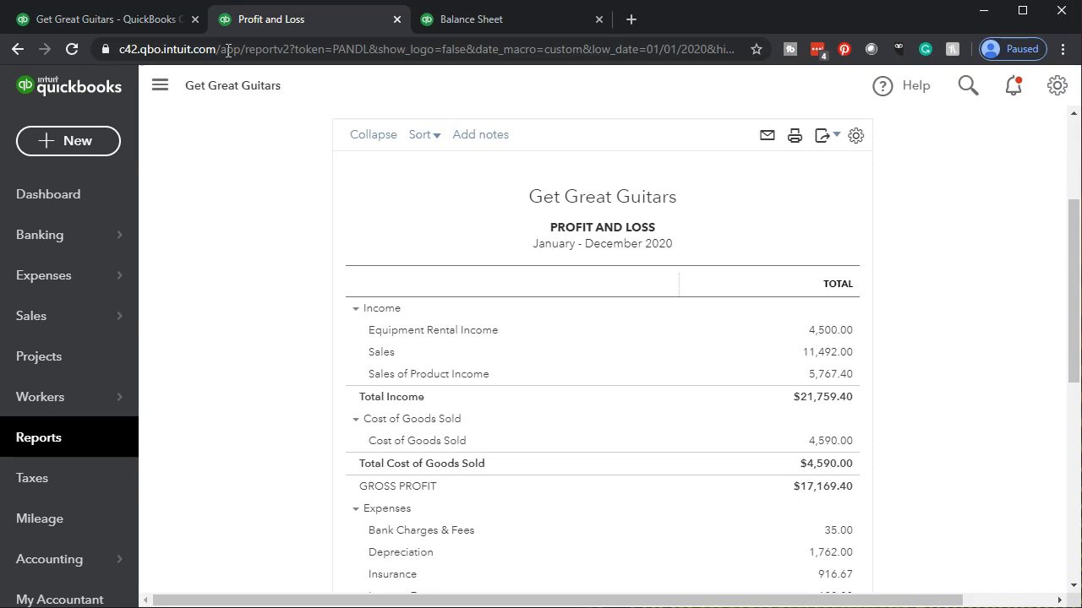
- Collapse the navigation menu, enlarge the page and examine the income and cost of goods sold lines in the Profit and Loss report
left_click(160, 86)
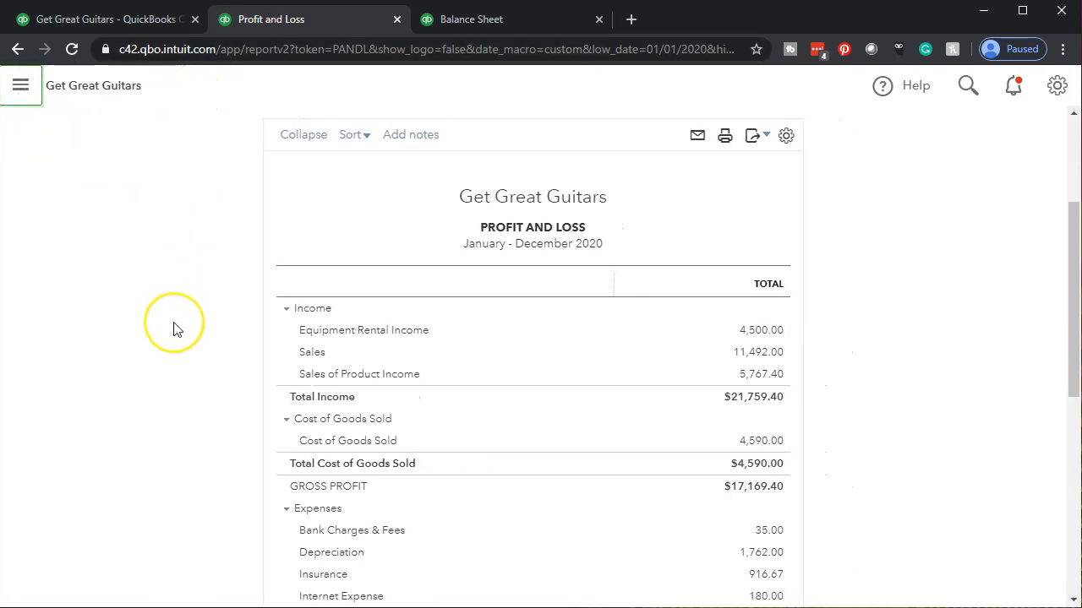
key("ctrl+plus")
key("ctrl+plus")
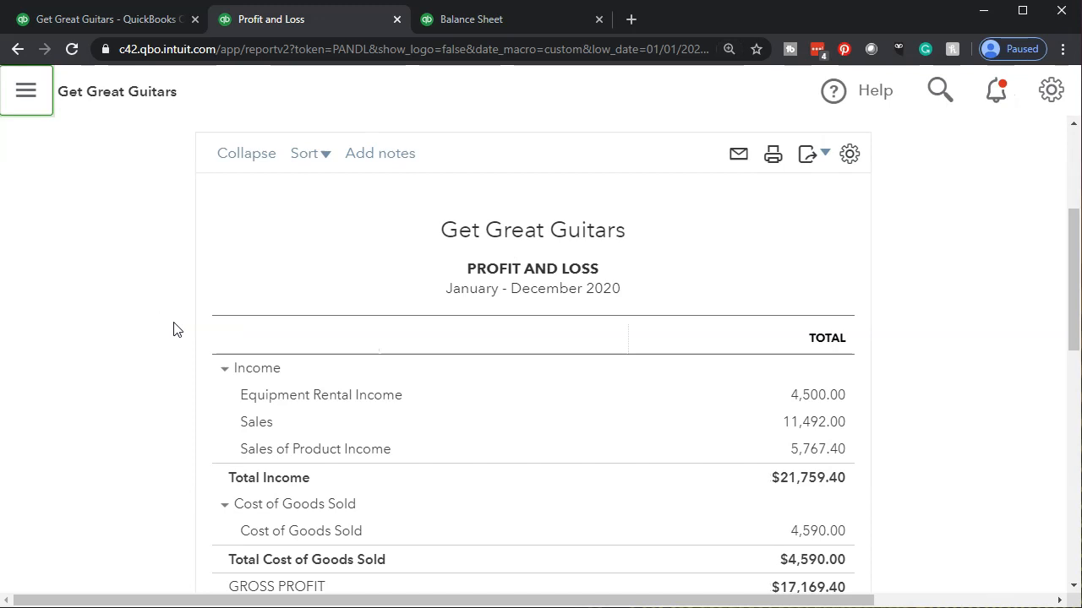
scroll(174, 329, "down", 1)
left_click(268, 372)
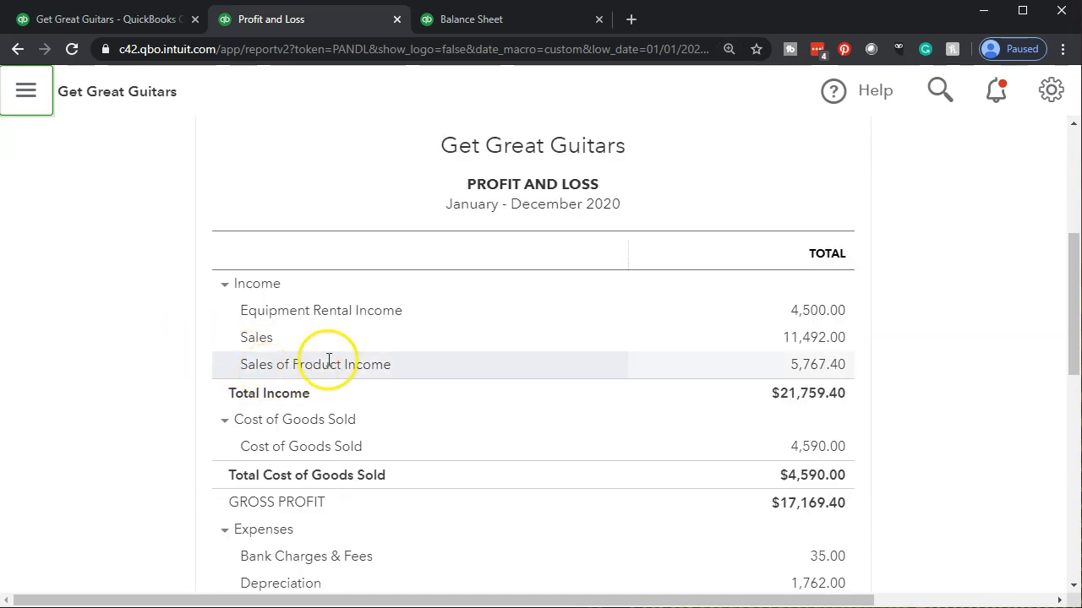
left_click(797, 372)
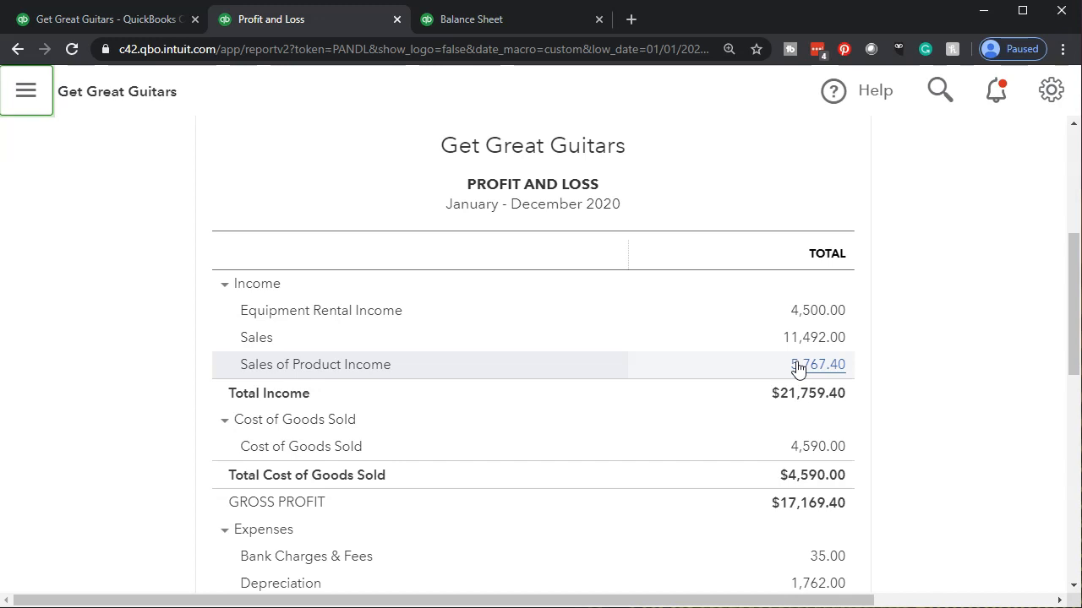
scroll(797, 368, "down", 1)
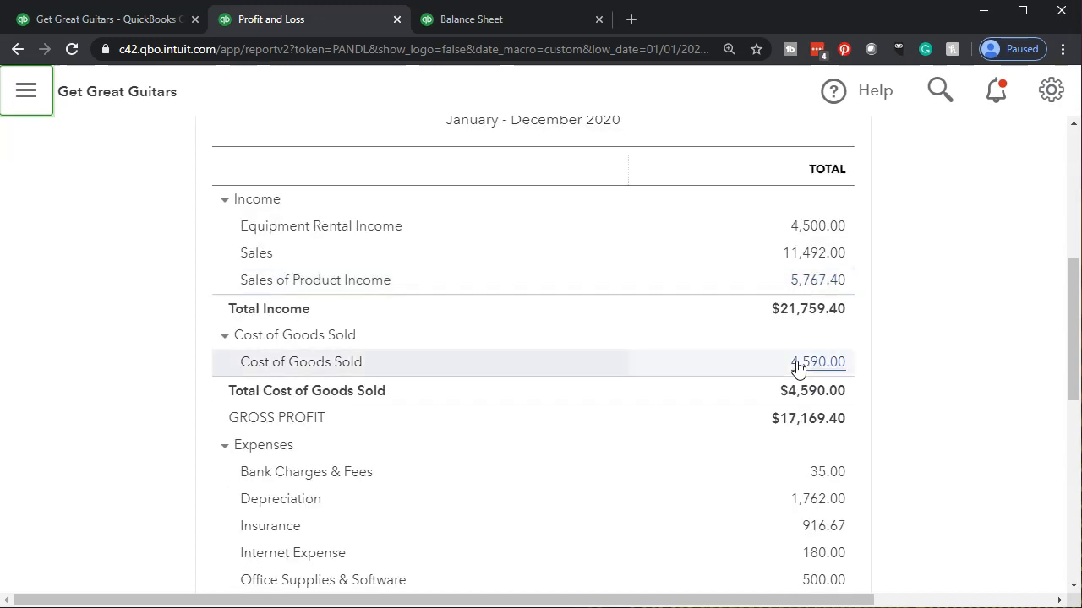
scroll(797, 369, "down", 1)
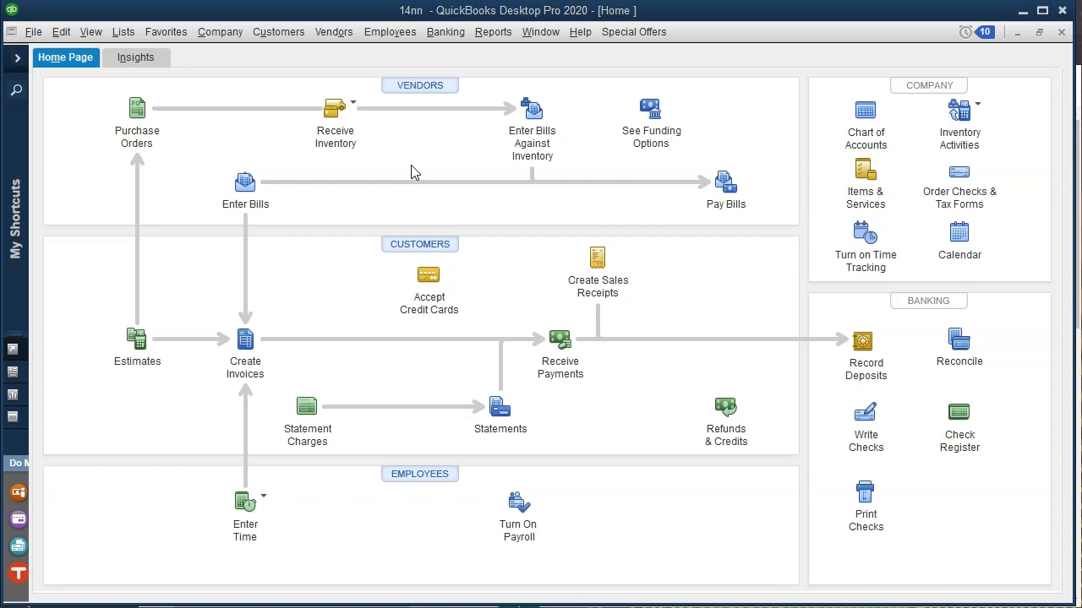
- Compare the QuickBooks Desktop Pro 2020 home page with the QuickBooks Online dashboard, ending on QuickBooks Online
left_click(1022, 12)
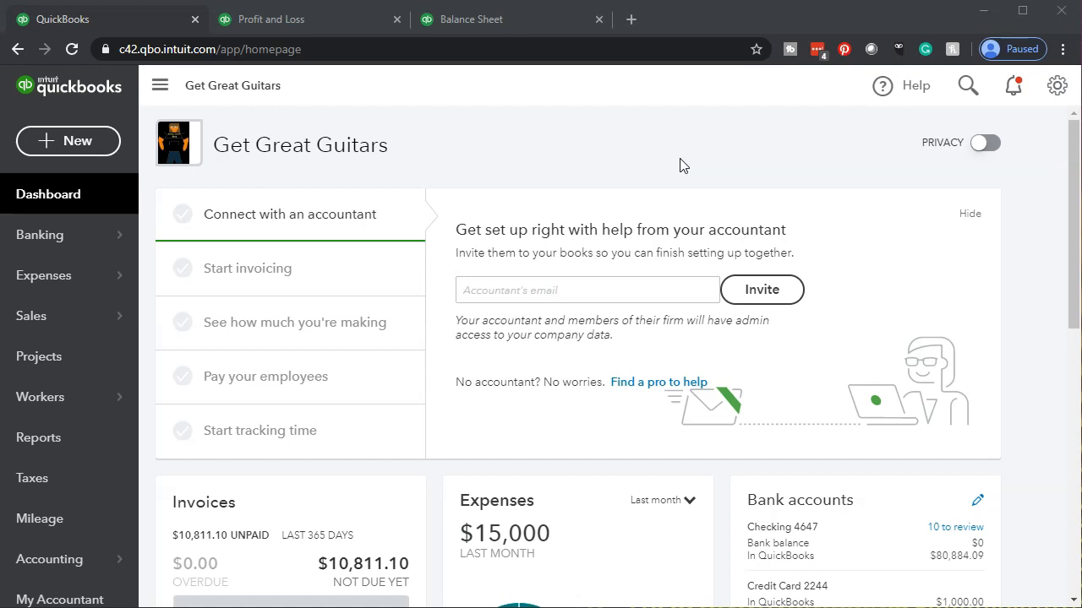
left_click(659, 173)
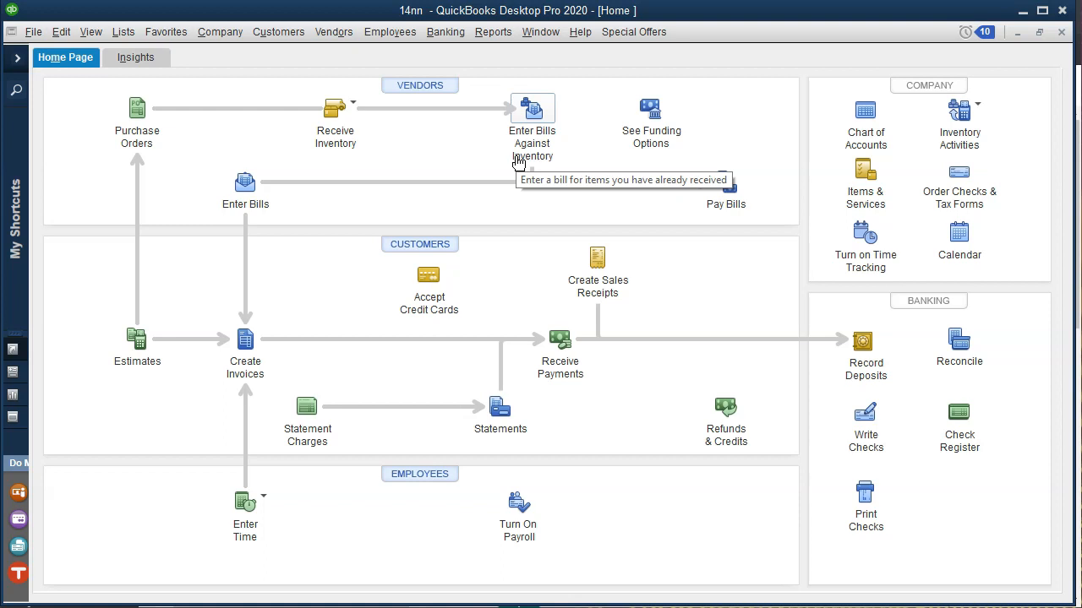
left_click(1022, 12)
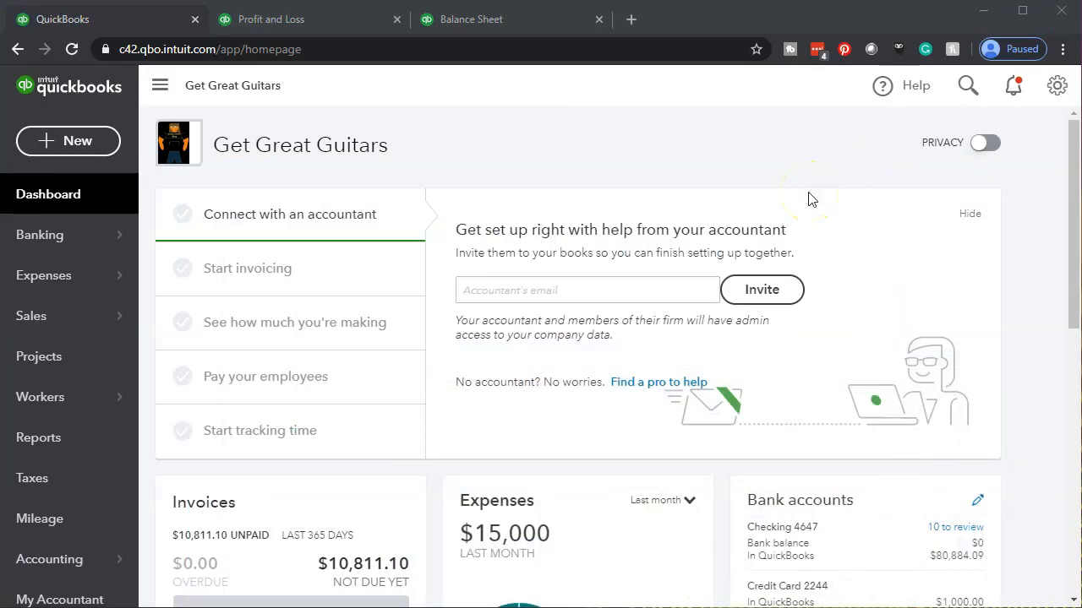
- Open the Checking 4647 bank feed and look through the transactions awaiting review
left_click(27, 241)
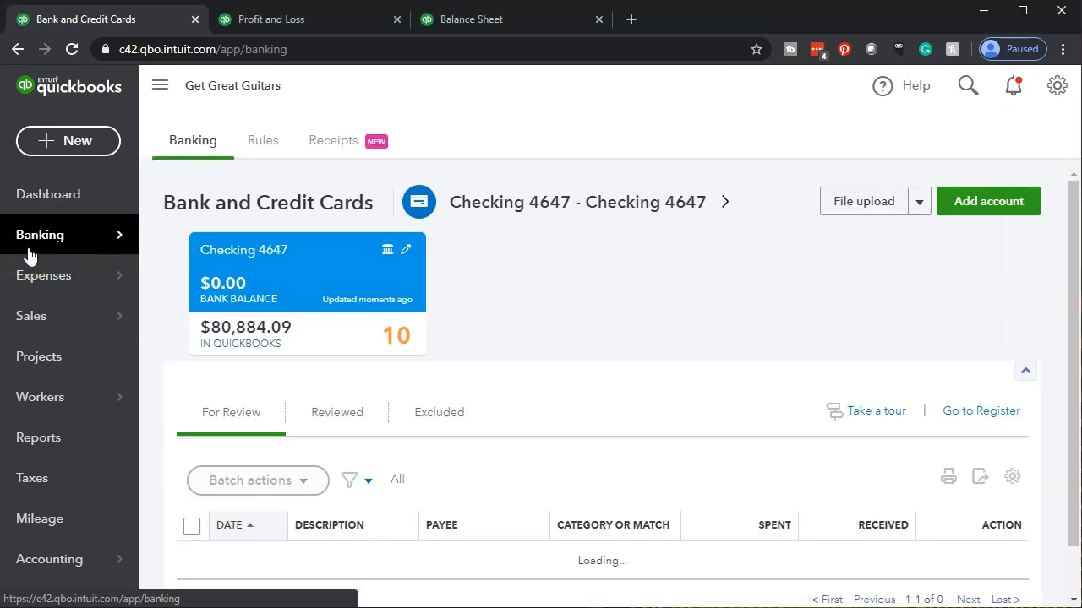
left_click(275, 278)
left_click(381, 275)
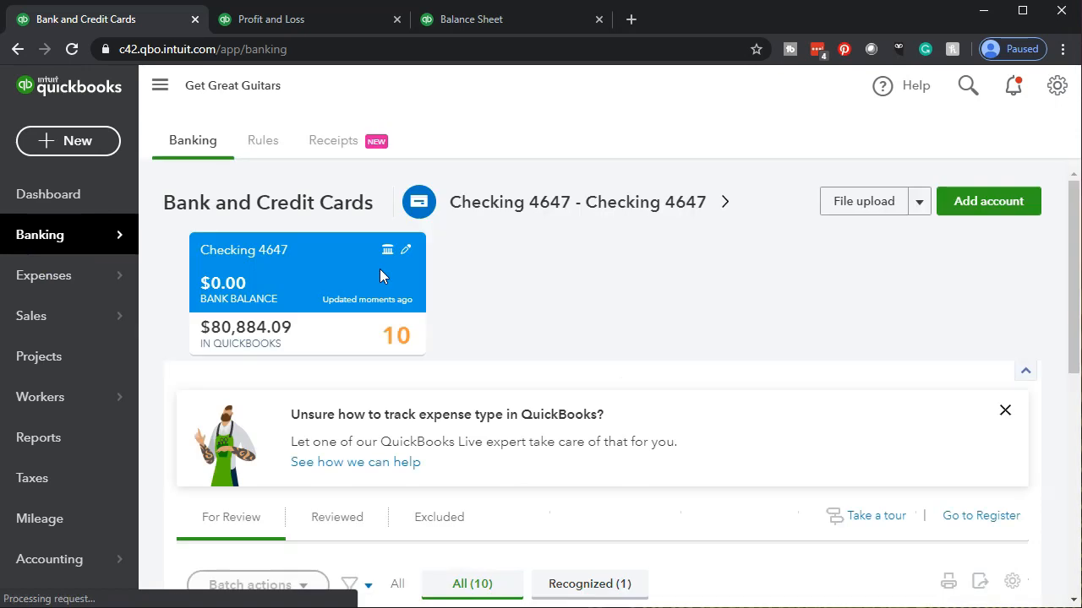
scroll(379, 273, "down", 3)
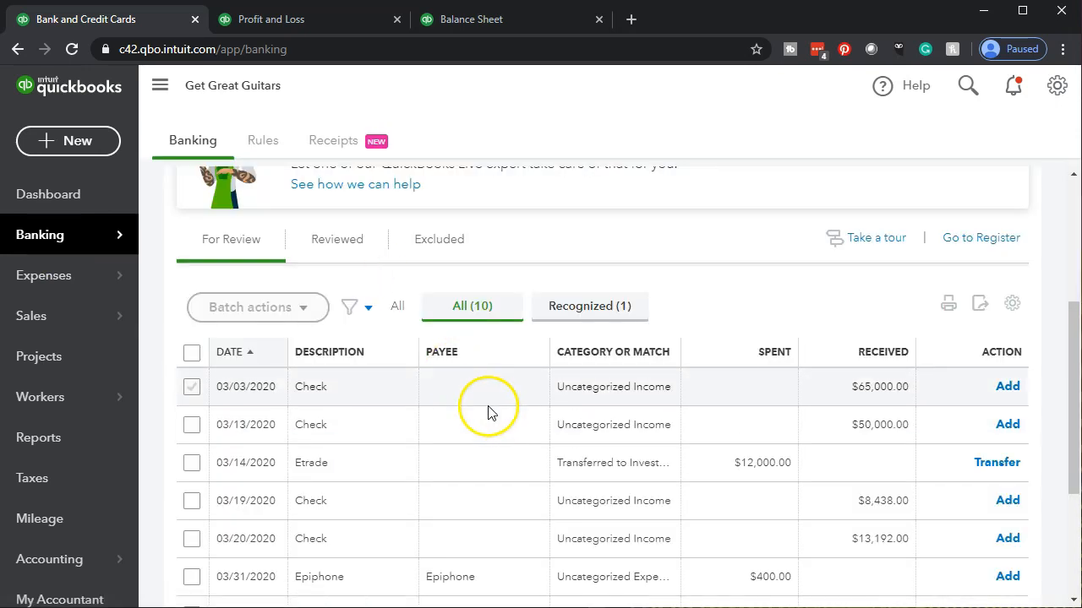
scroll(354, 403, "down", 1)
scroll(354, 400, "down", 3)
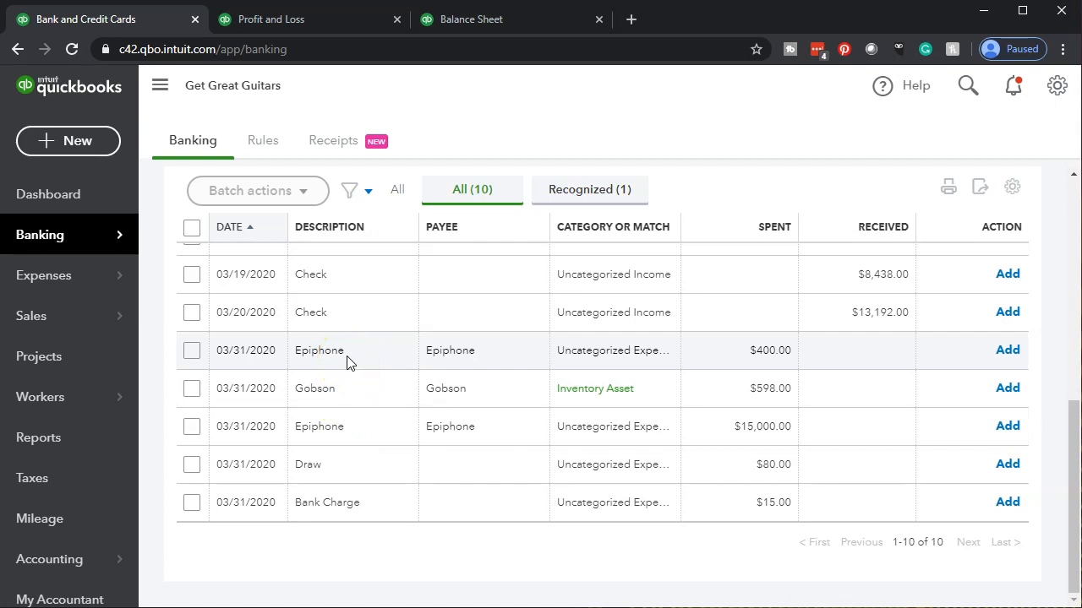
- Collapse the navigation menu and expand the 03/31/2020 Epiphone bank feed transaction for $400.00
left_click(160, 85)
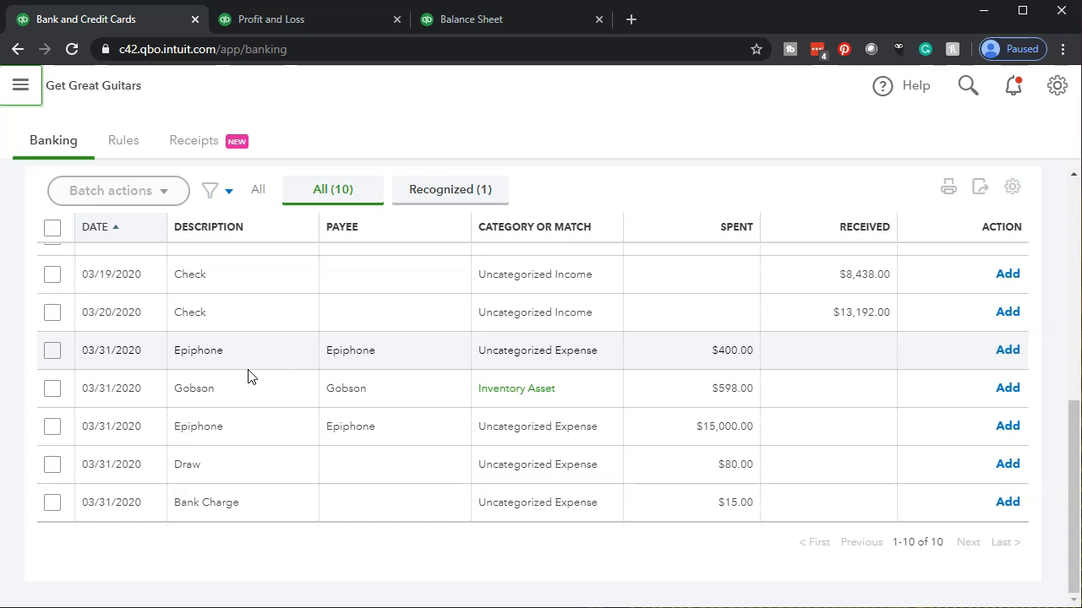
left_click(245, 368)
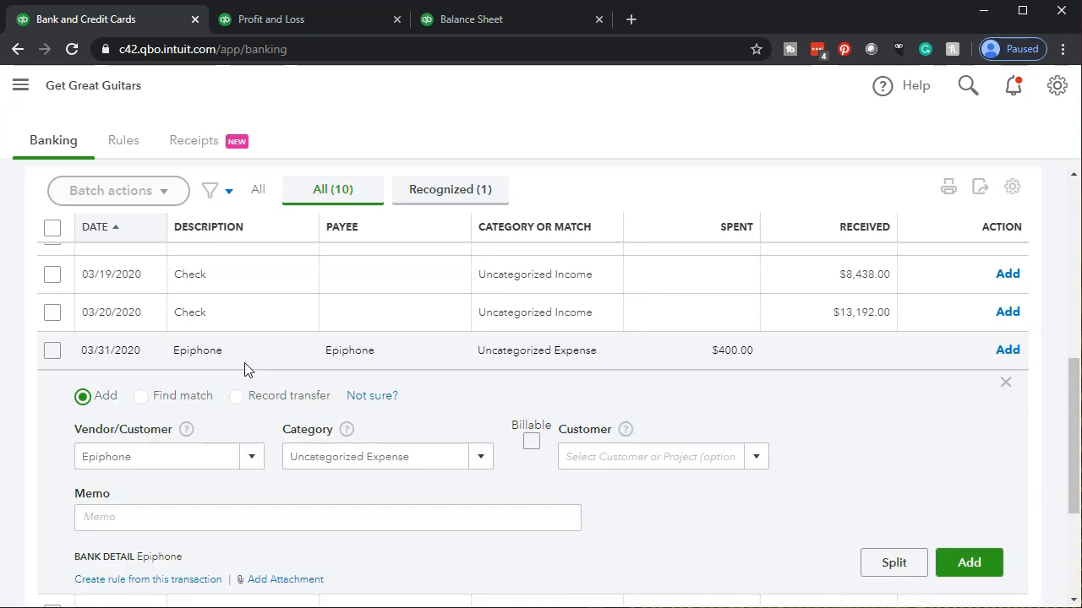
scroll(279, 381, "down", 1)
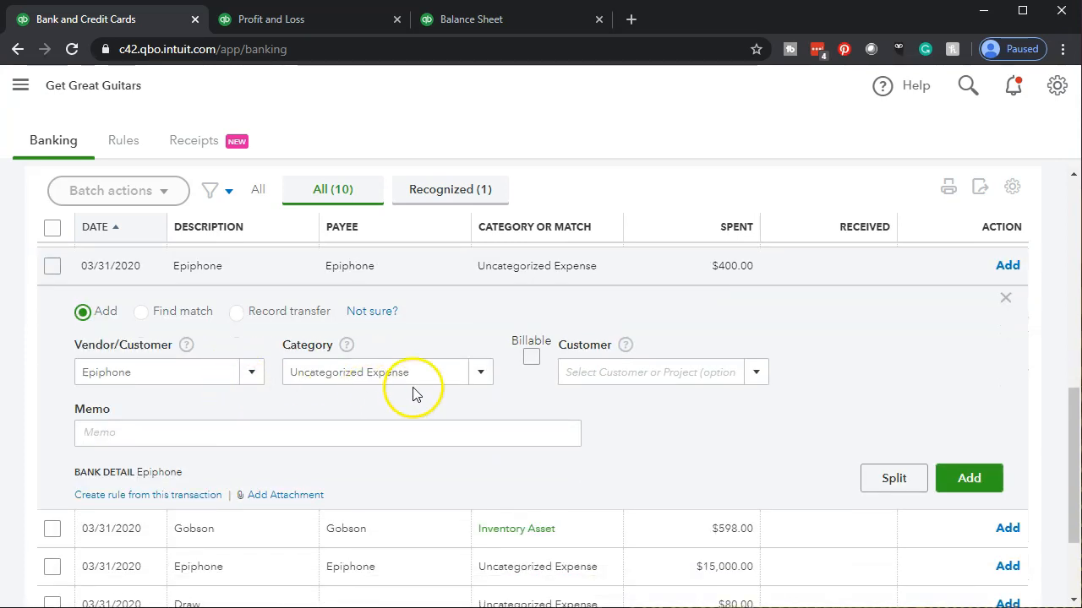
- Set the category of the 03/31/2020 Epiphone transaction for $400.00 to Cost of Goods Sold
left_click(490, 378)
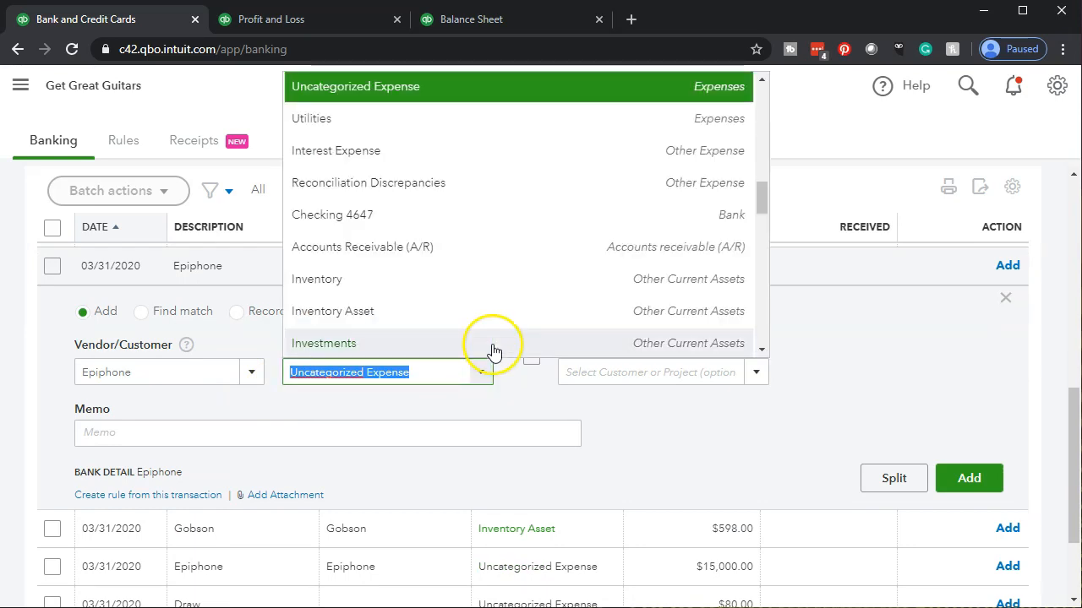
scroll(492, 350, "up", 2)
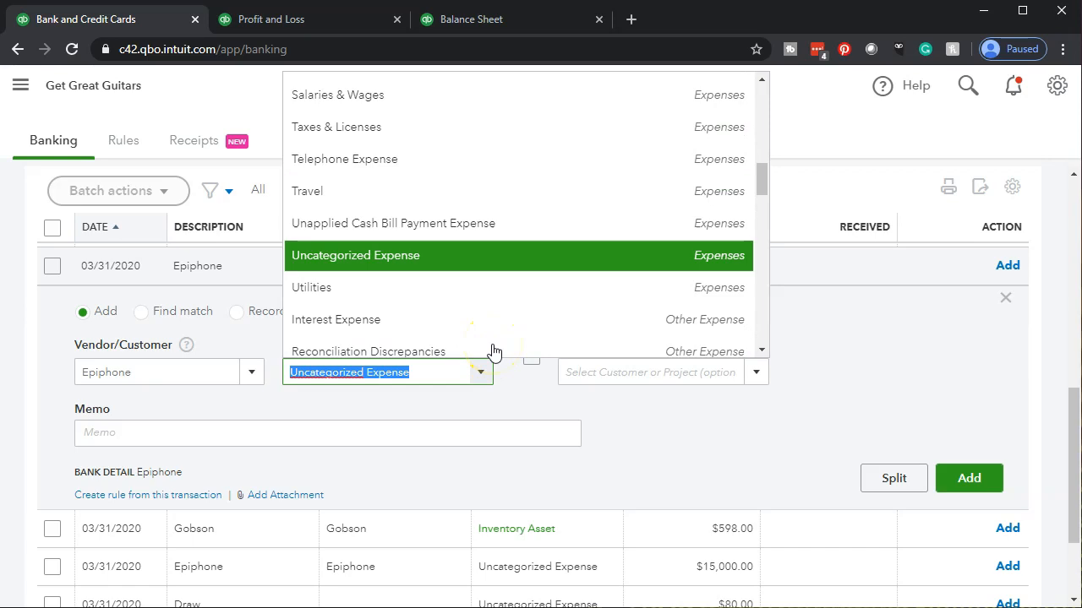
scroll(494, 351, "down", 2)
scroll(493, 351, "up", 5)
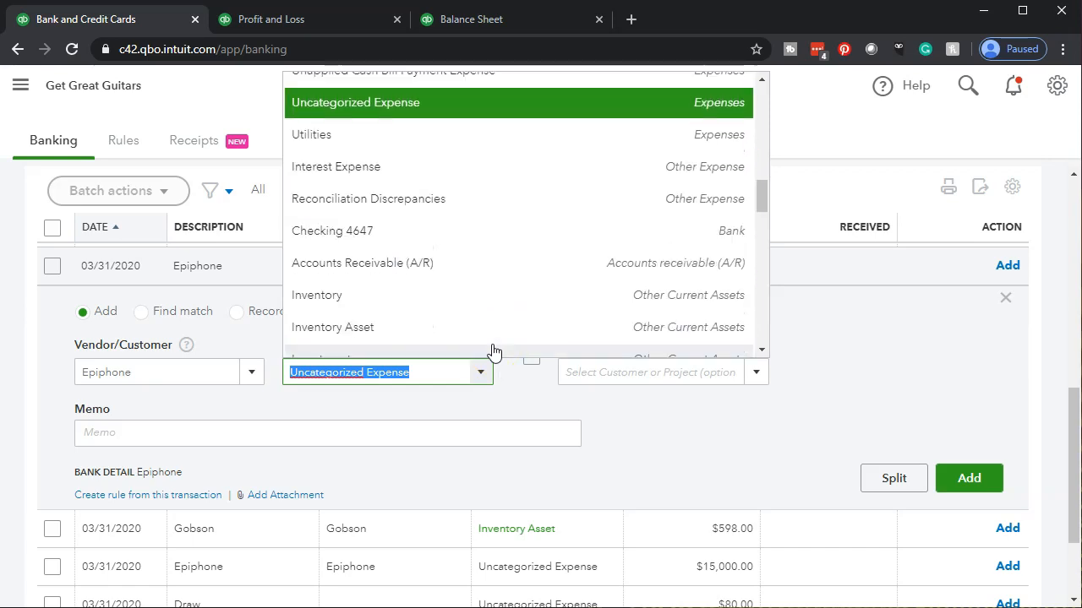
scroll(494, 351, "up", 5)
scroll(493, 351, "down", 10)
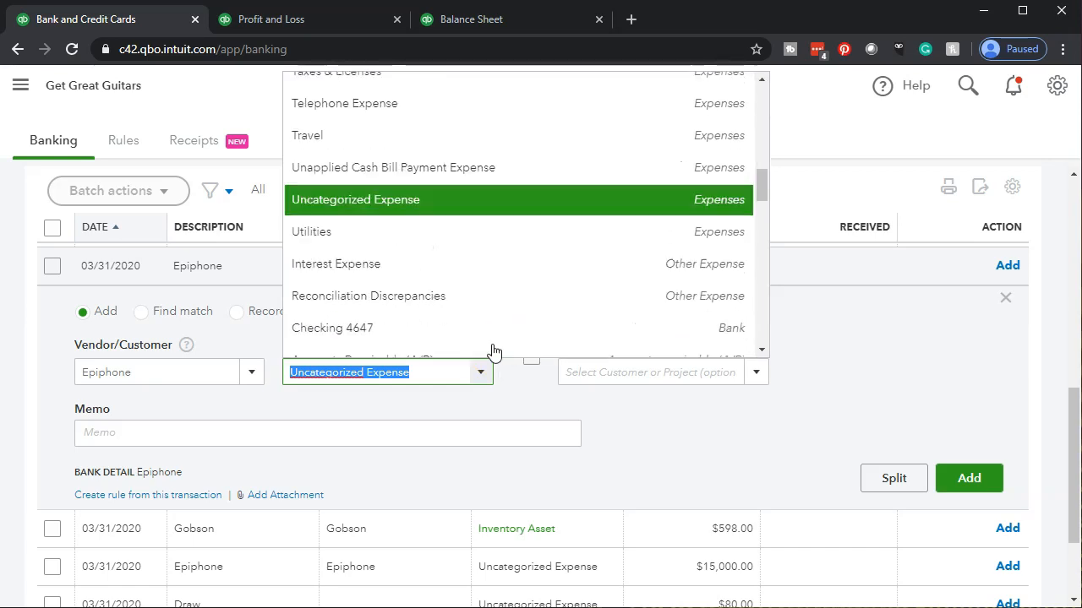
scroll(494, 351, "down", 1)
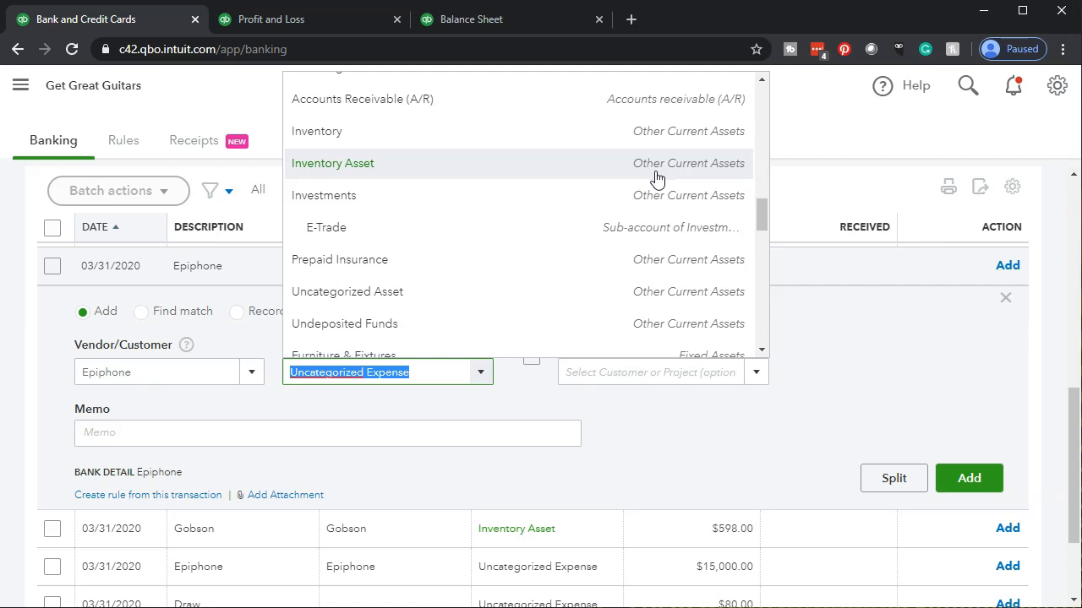
scroll(659, 195, "down", 3)
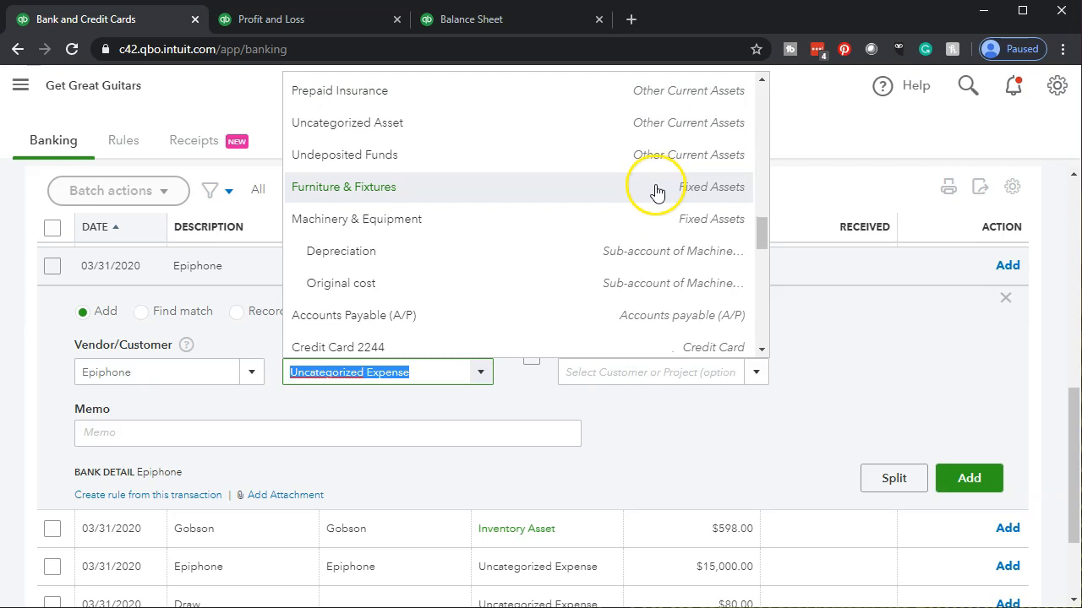
scroll(663, 219, "down", 5)
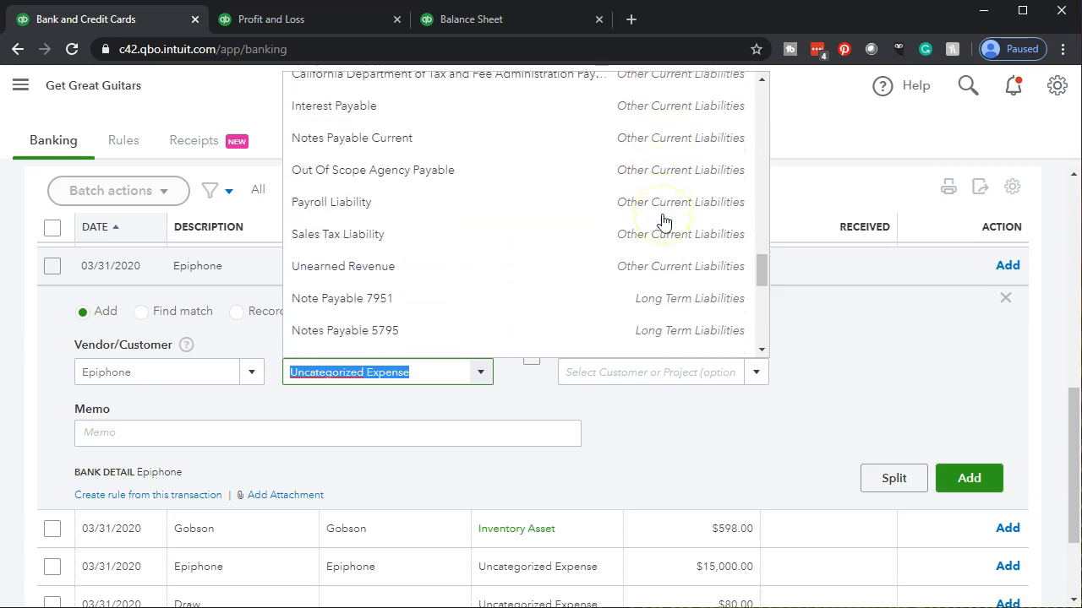
scroll(664, 221, "down", 5)
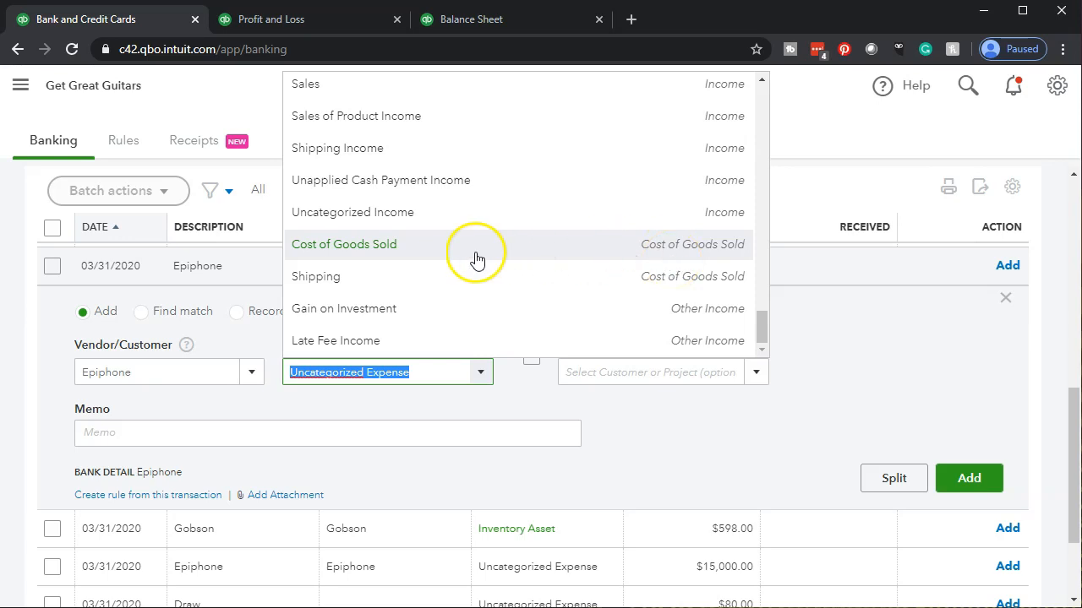
left_click(382, 249)
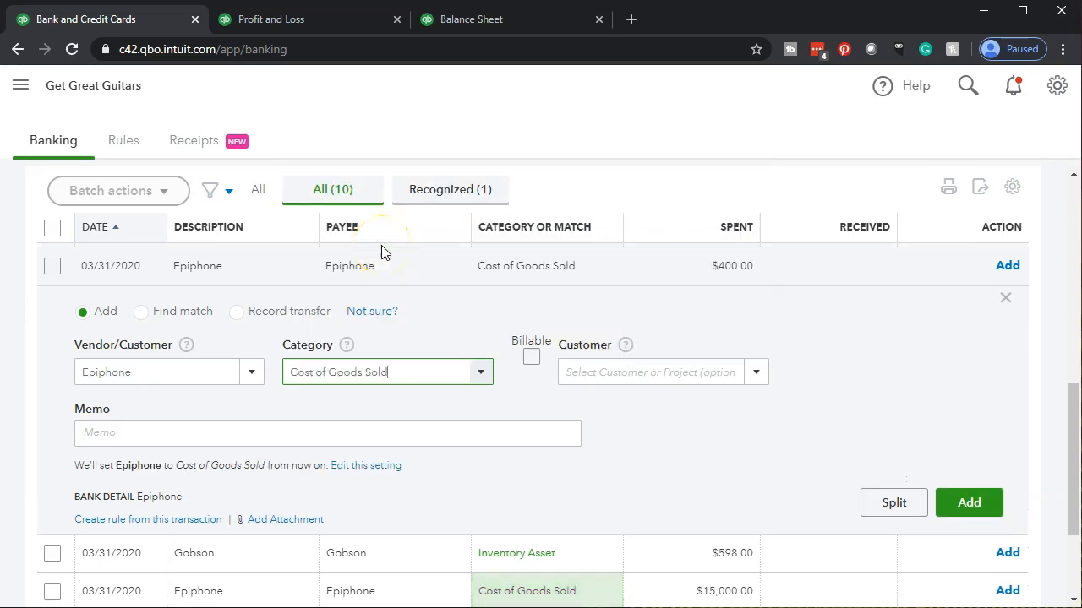
- Save the setting to leave Epiphone uncategorized by default, and add the $400.00 Epiphone transaction to the books
left_click(270, 431)
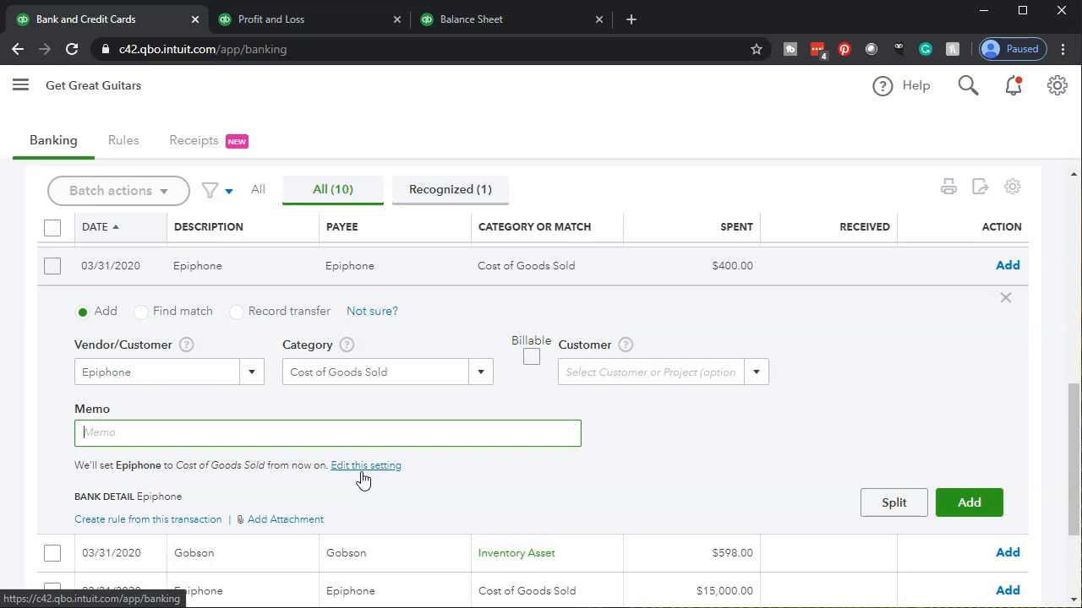
left_click(361, 479)
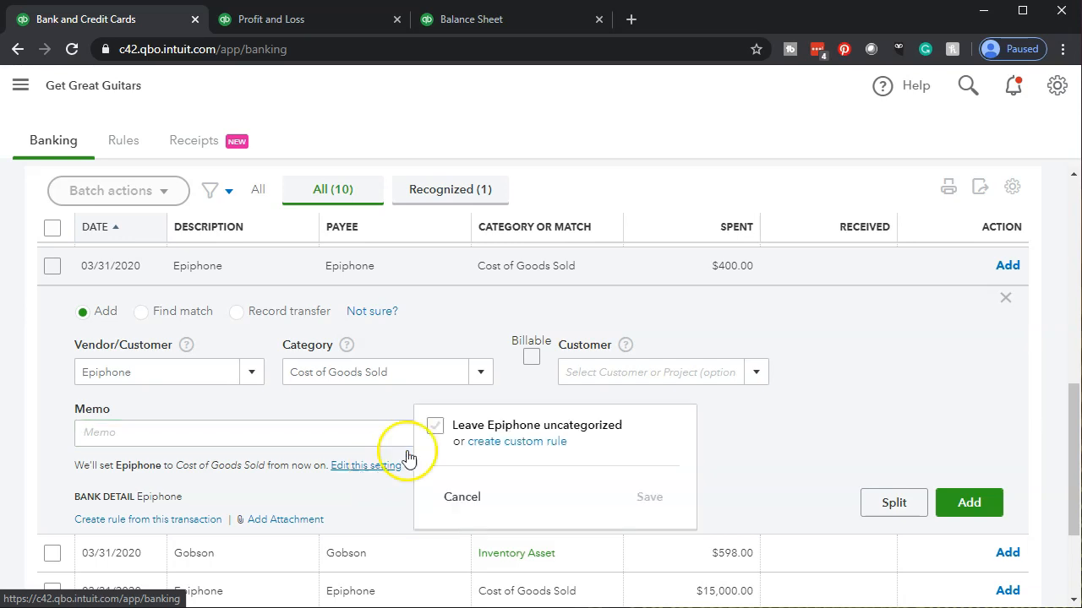
left_click(435, 427)
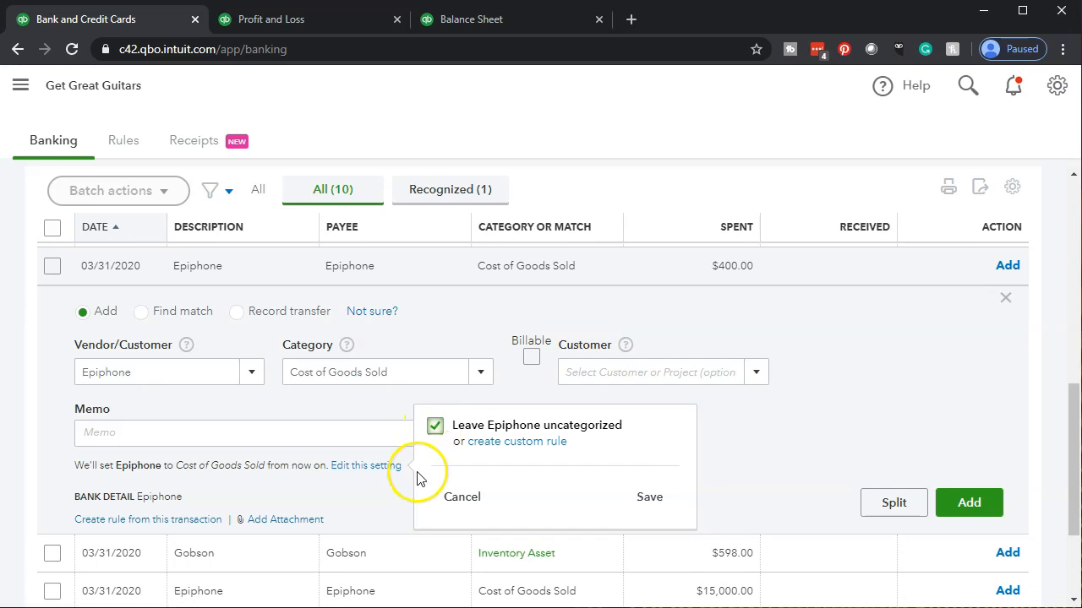
left_click(649, 499)
left_click(970, 480)
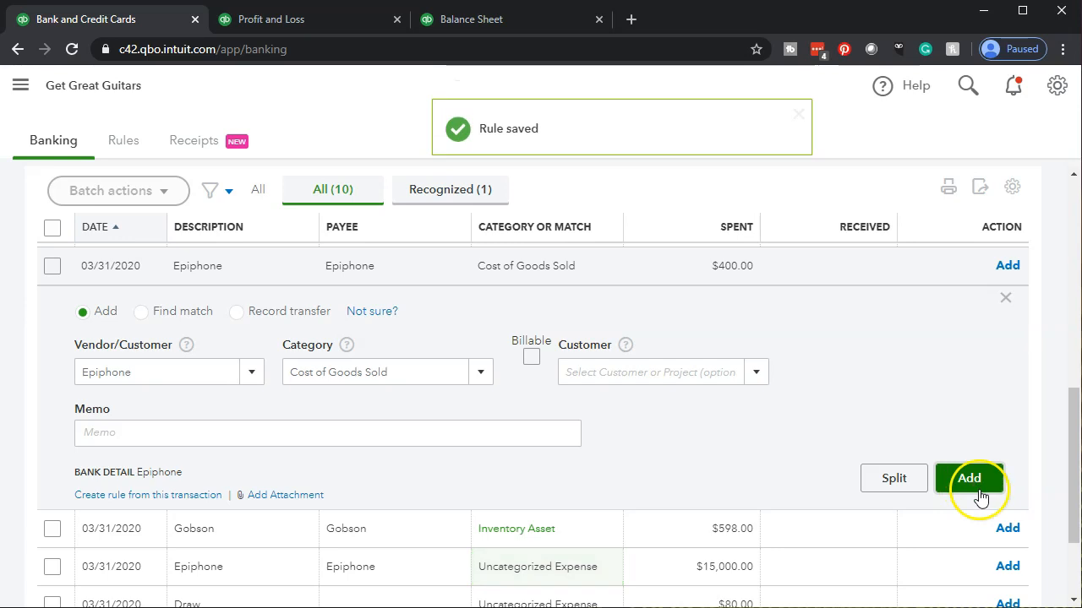
- Bring up the Balance Sheet report with the navigation menu collapsed and the page enlarged
left_click(526, 22)
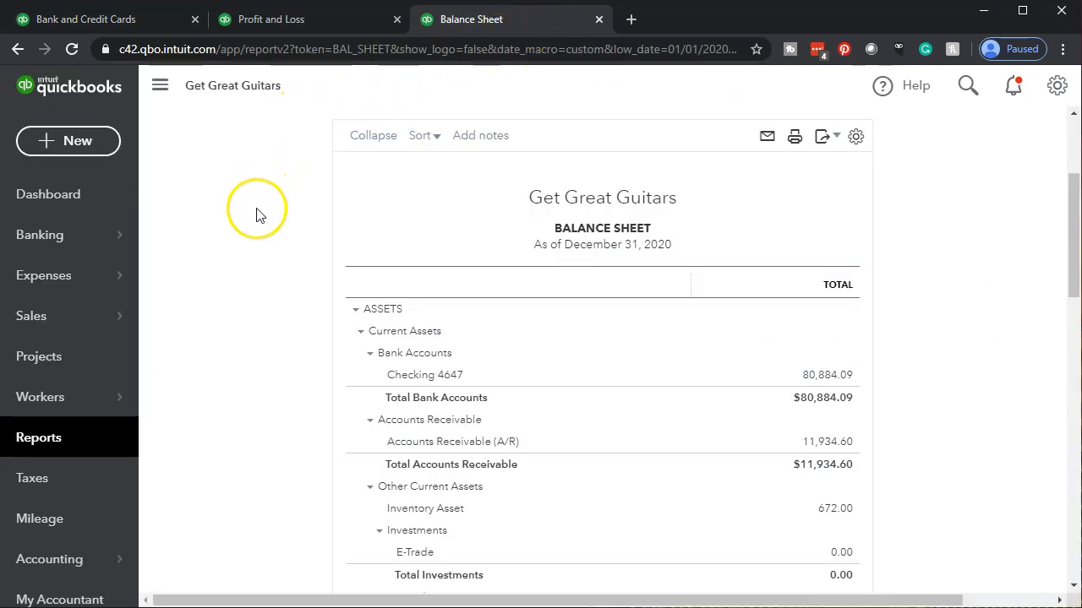
left_click(166, 92)
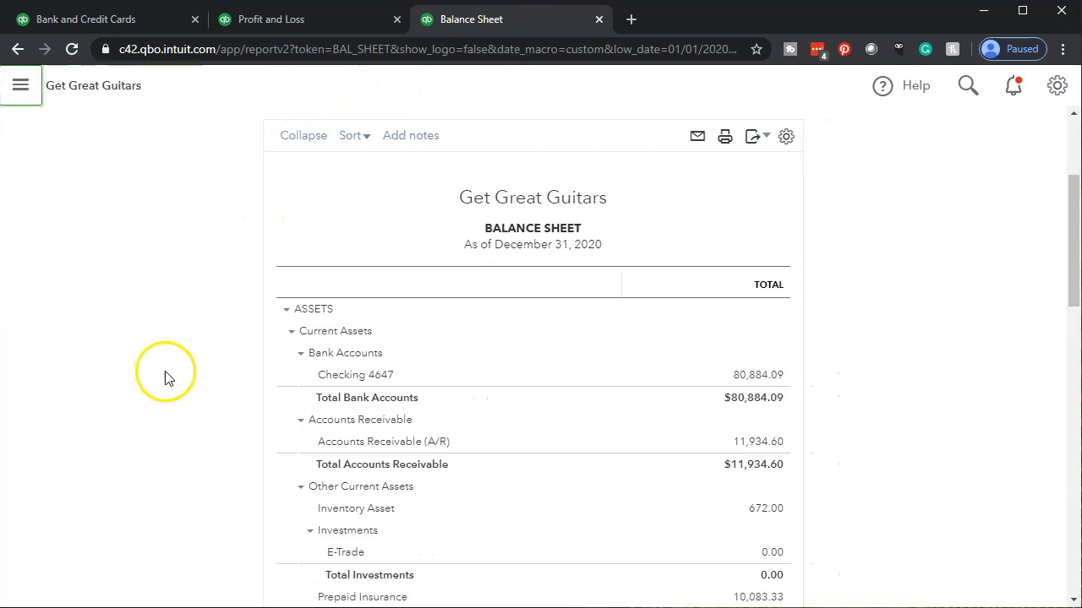
key("ctrl+plus")
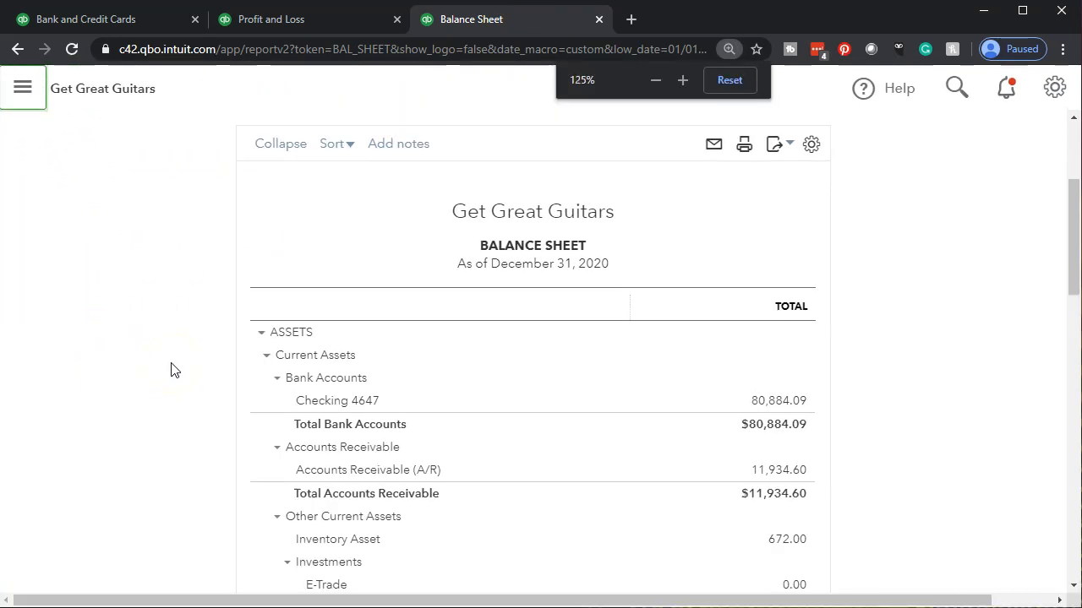
key("ctrl+plus")
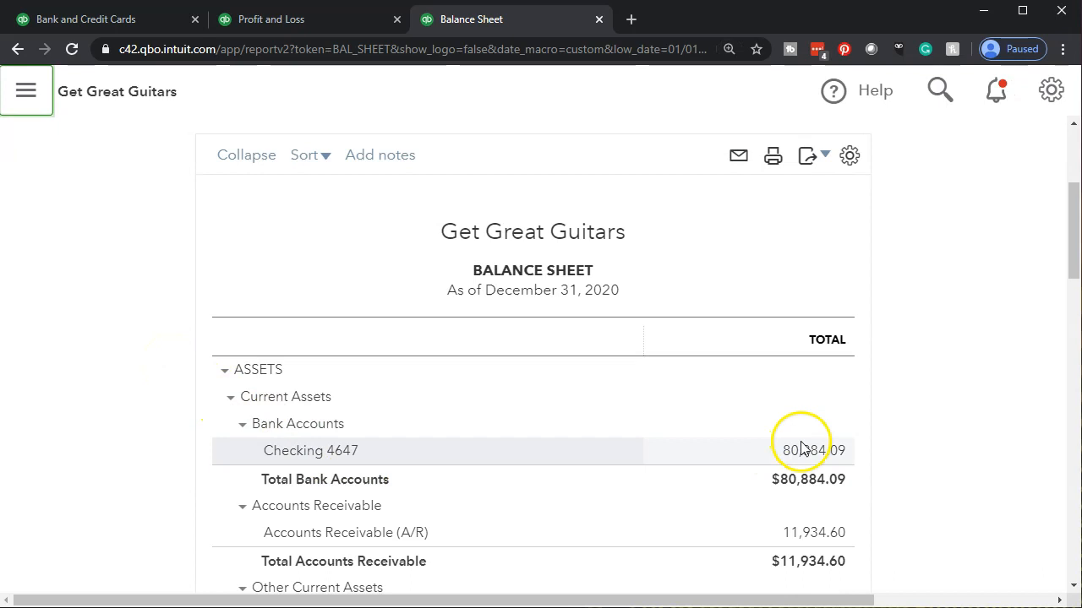
- Open the Checking 4647 transaction detail from the Balance Sheet and examine the split and amount of the March Epiphone expense
left_click(812, 464)
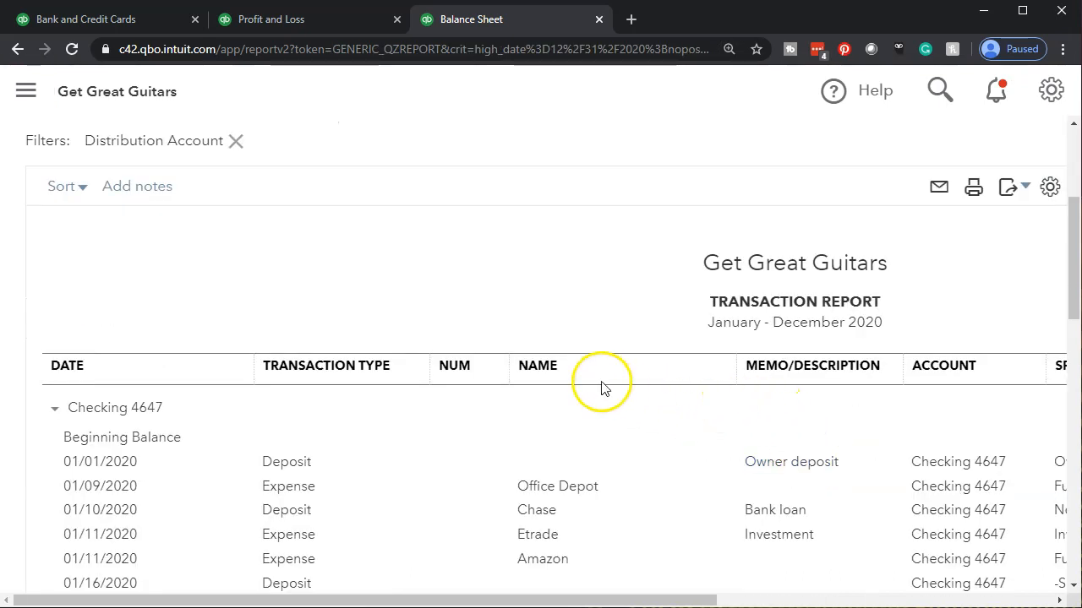
scroll(601, 386, "down", 5)
scroll(600, 386, "down", 8)
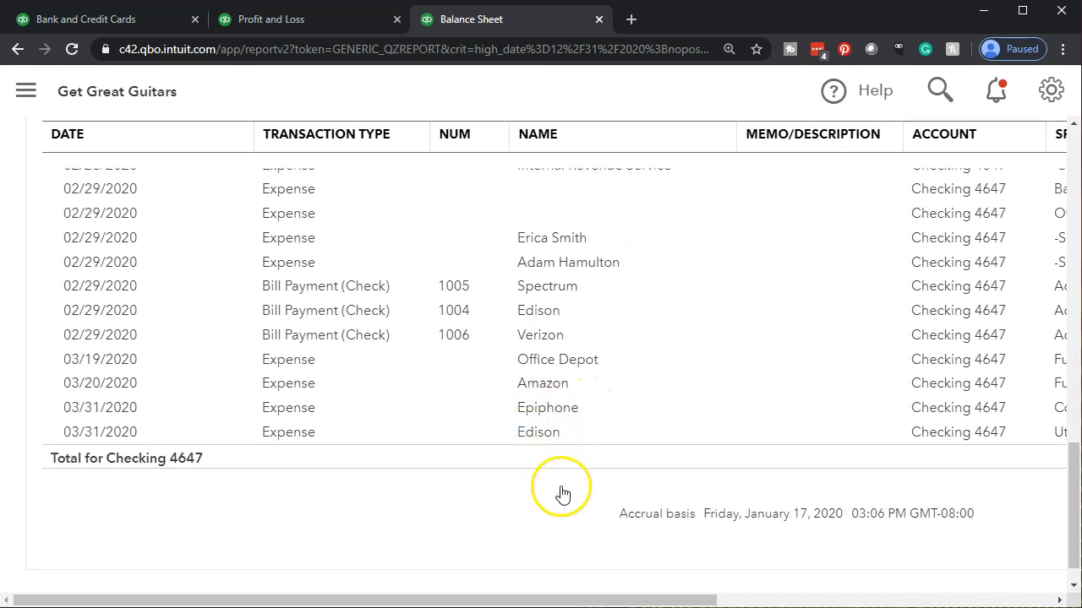
left_click_drag(574, 600, 813, 600)
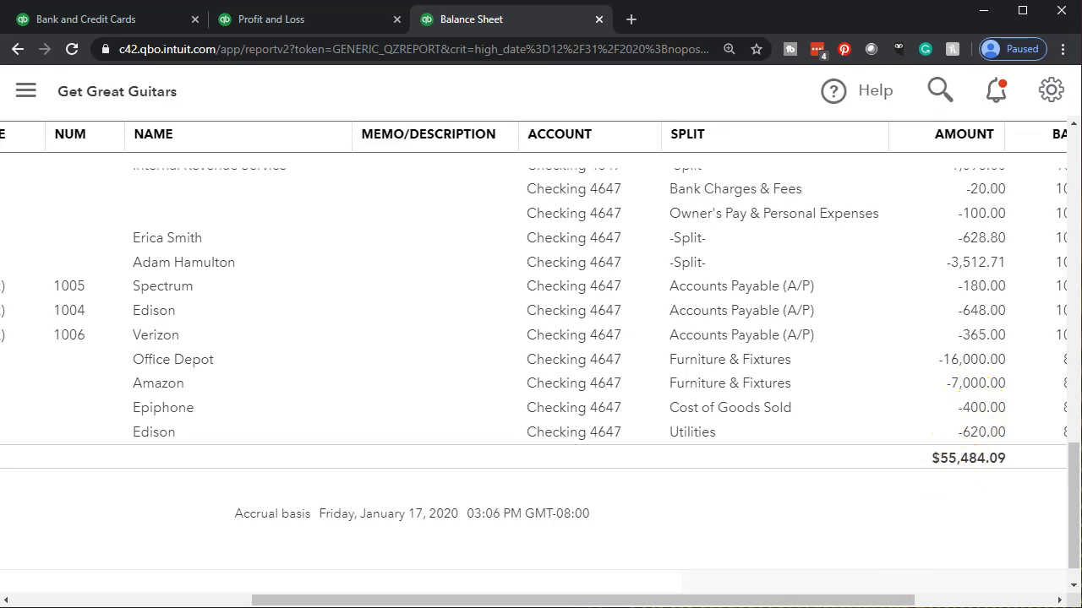
- Open the $400.00 Epiphone expense, examine its category and item details, and close it without saving
left_click(996, 409)
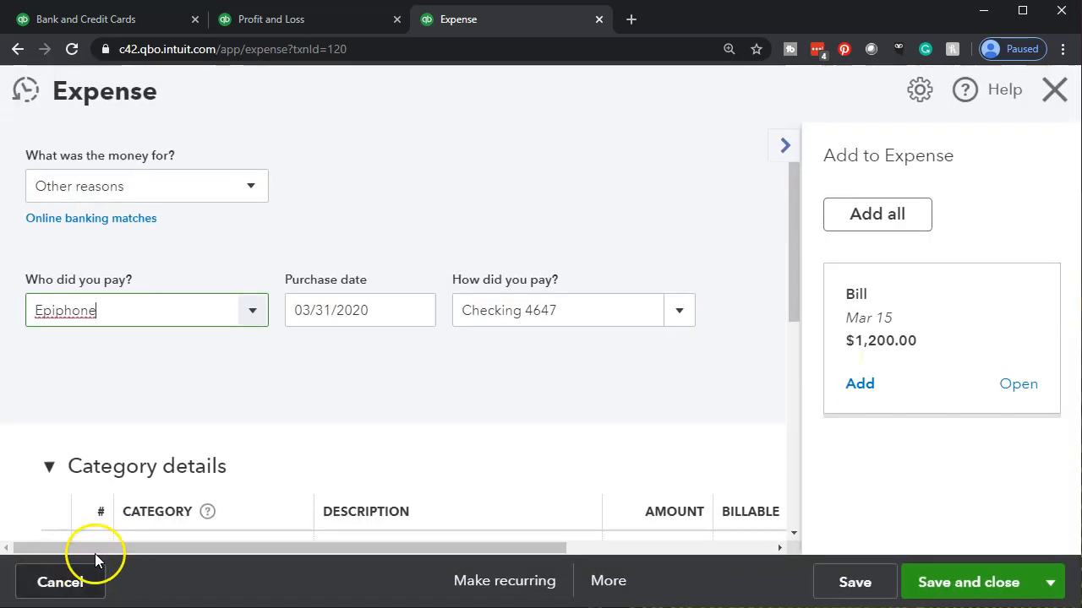
scroll(17, 279, "down", 3)
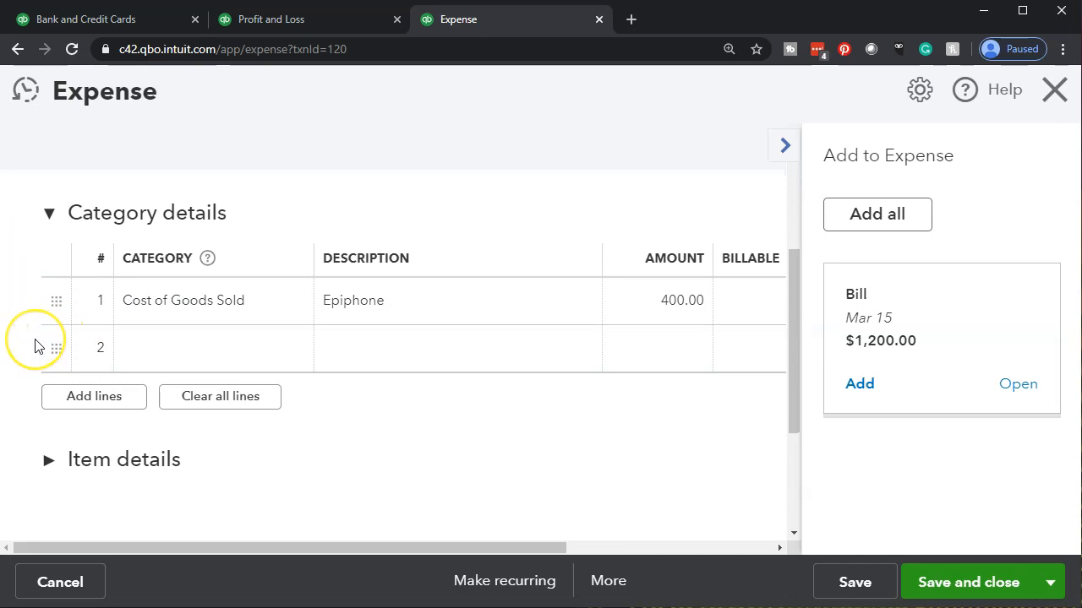
scroll(35, 346, "down", 1)
left_click(46, 387)
scroll(49, 390, "down", 1)
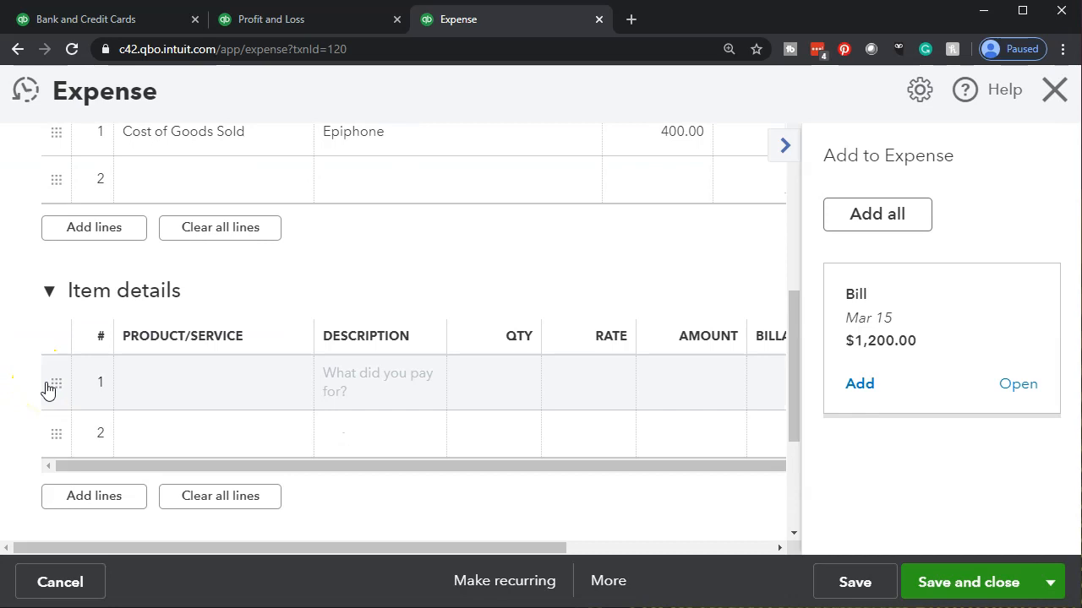
scroll(48, 390, "up", 2)
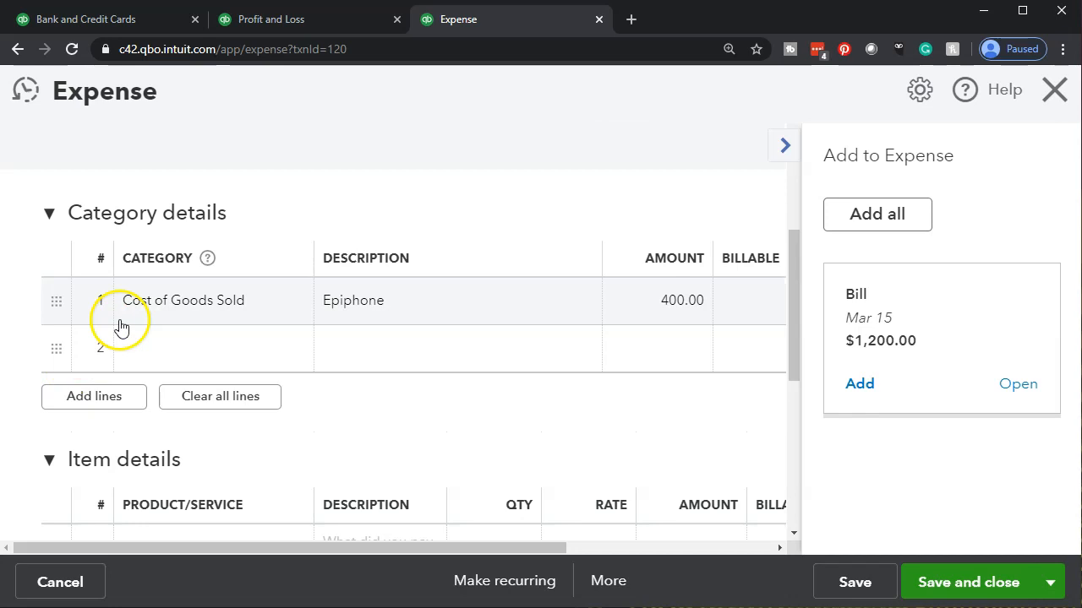
left_click(1049, 107)
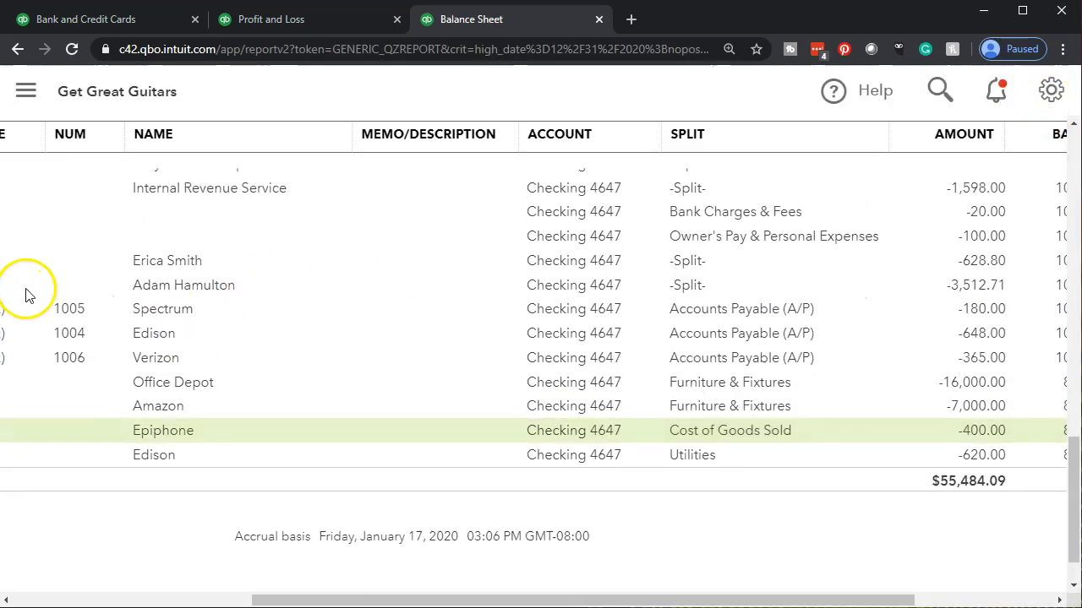
- Return to the Balance Sheet summary and examine the Checking 4647 and Inventory Asset lines
scroll(106, 223, "up", 15)
left_click(117, 213)
scroll(300, 314, "down", 2)
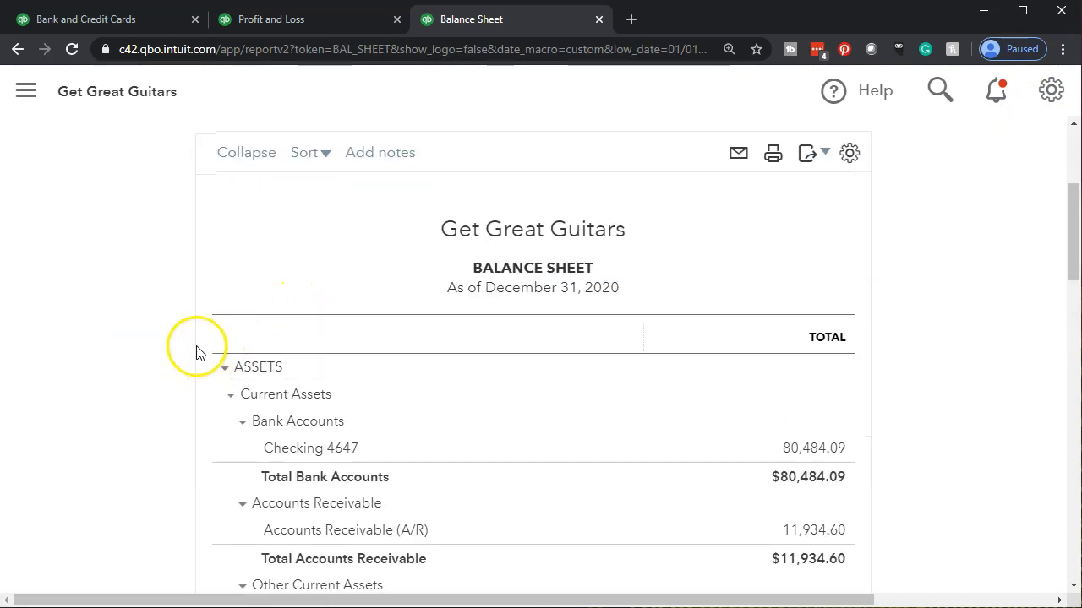
scroll(198, 353, "down", 2)
scroll(197, 353, "down", 2)
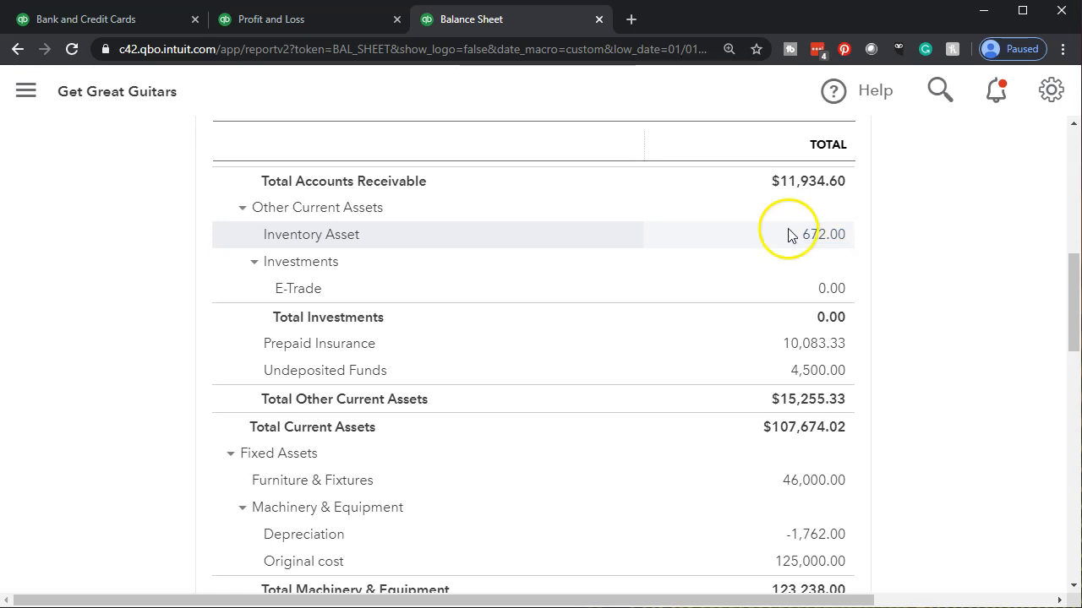
- Reload the Profit and Loss report and examine the Cost of Goods Sold line
left_click(302, 25)
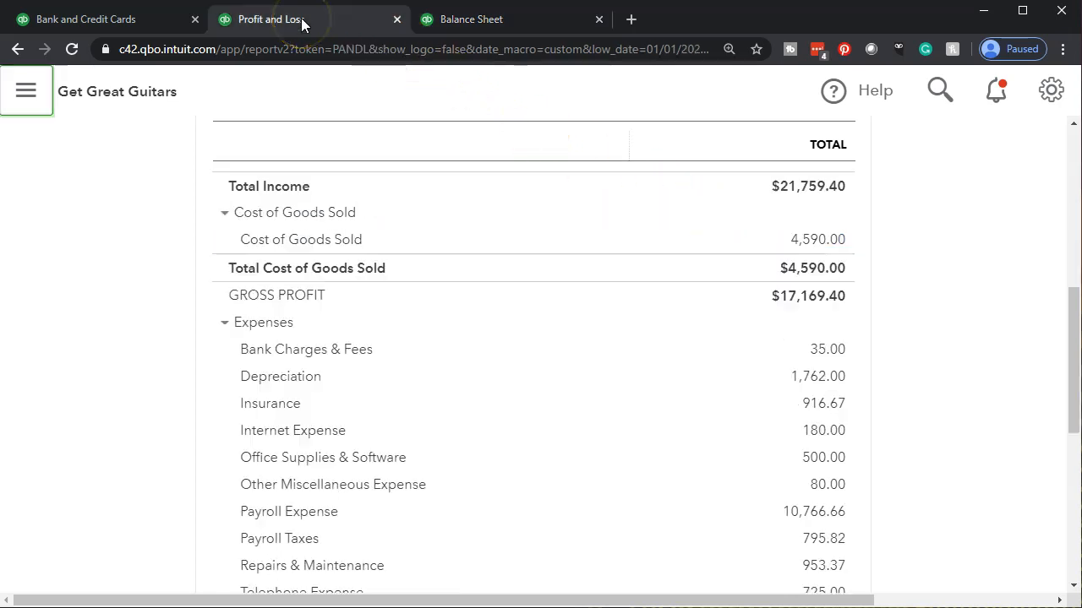
left_click(297, 46)
key("Return")
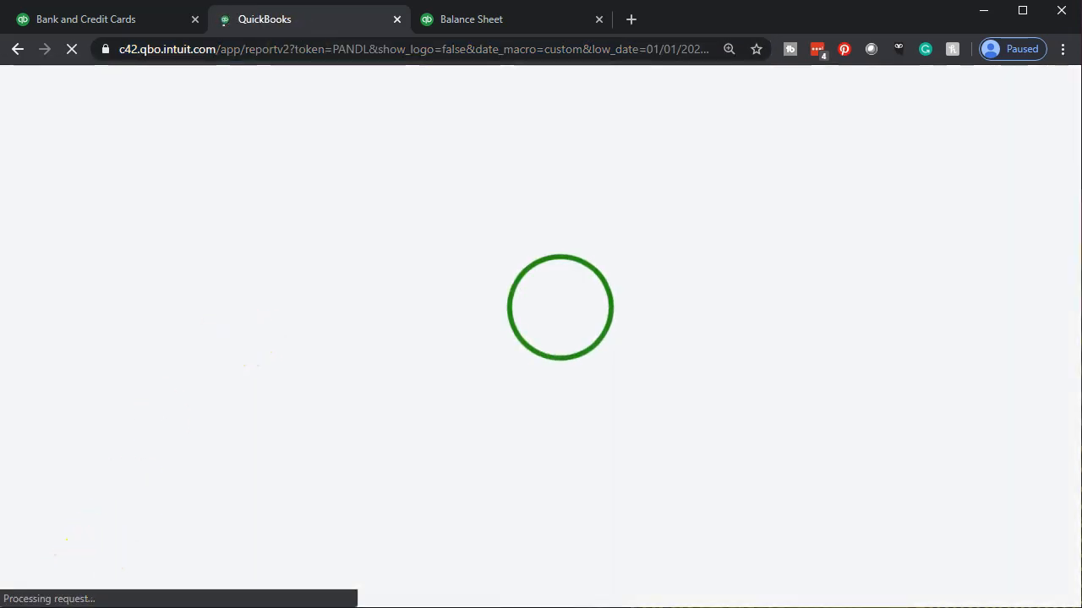
scroll(159, 299, "down", 5)
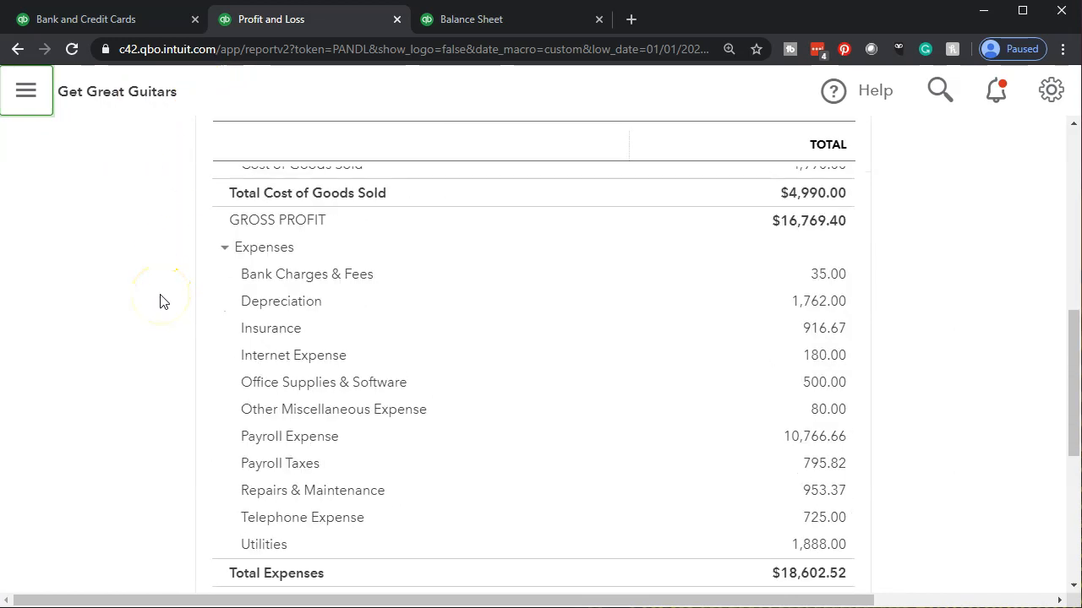
scroll(154, 406, "up", 3)
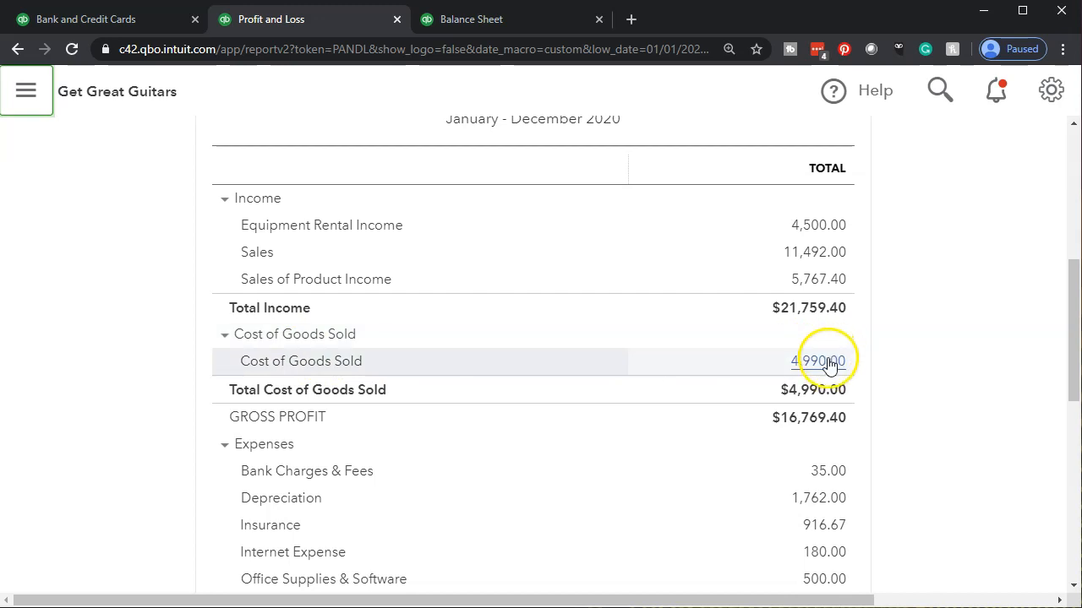
- Open the Cost of Goods Sold transaction detail and examine the split and amount of the 03/31/2020 Epiphone expense
left_click(828, 364)
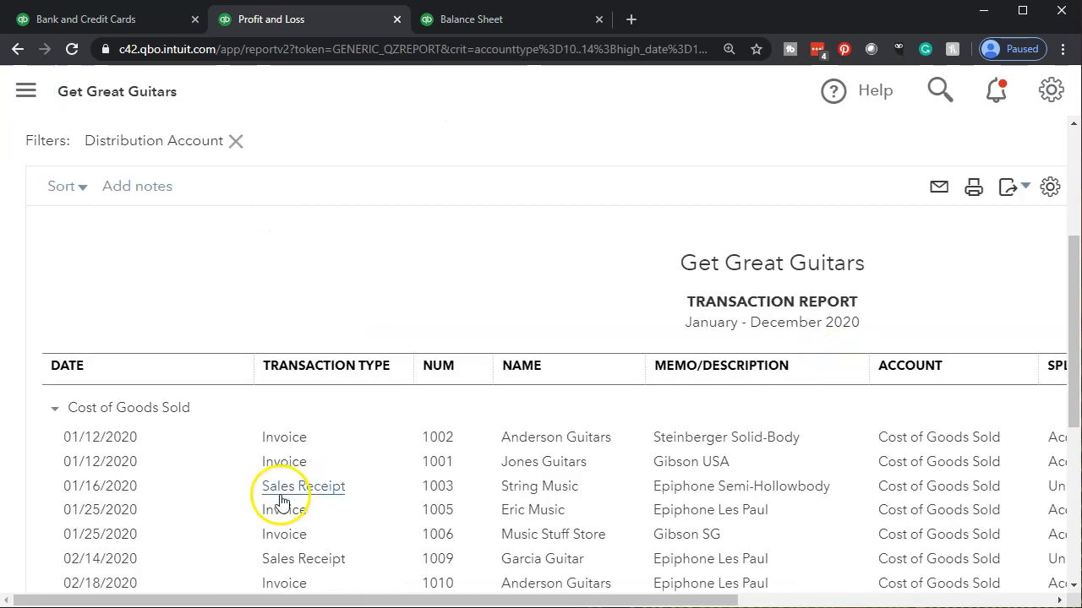
scroll(43, 460, "down", 4)
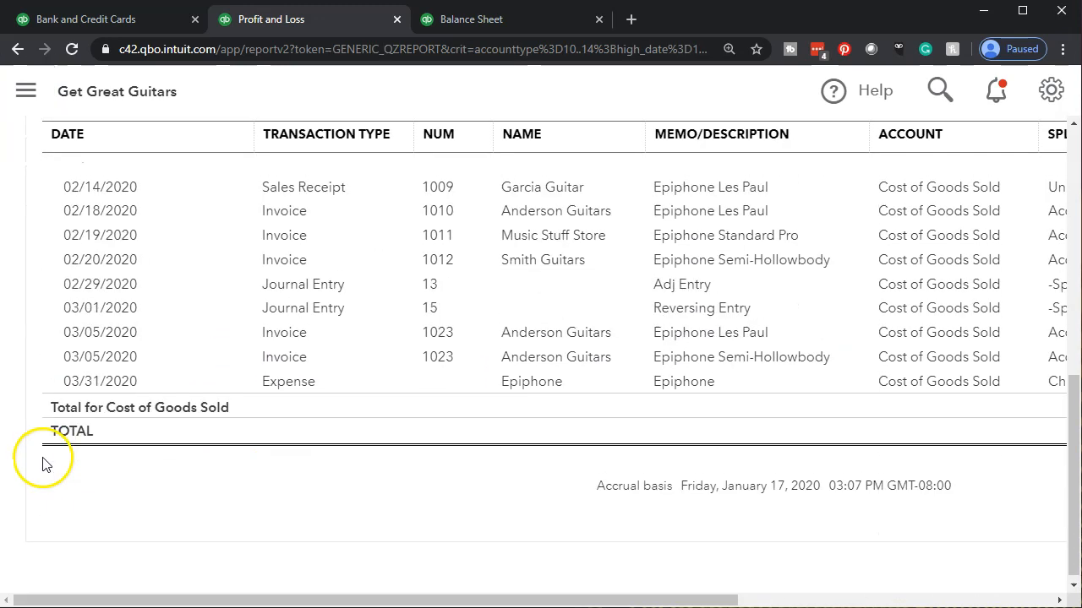
scroll(43, 461, "up", 1)
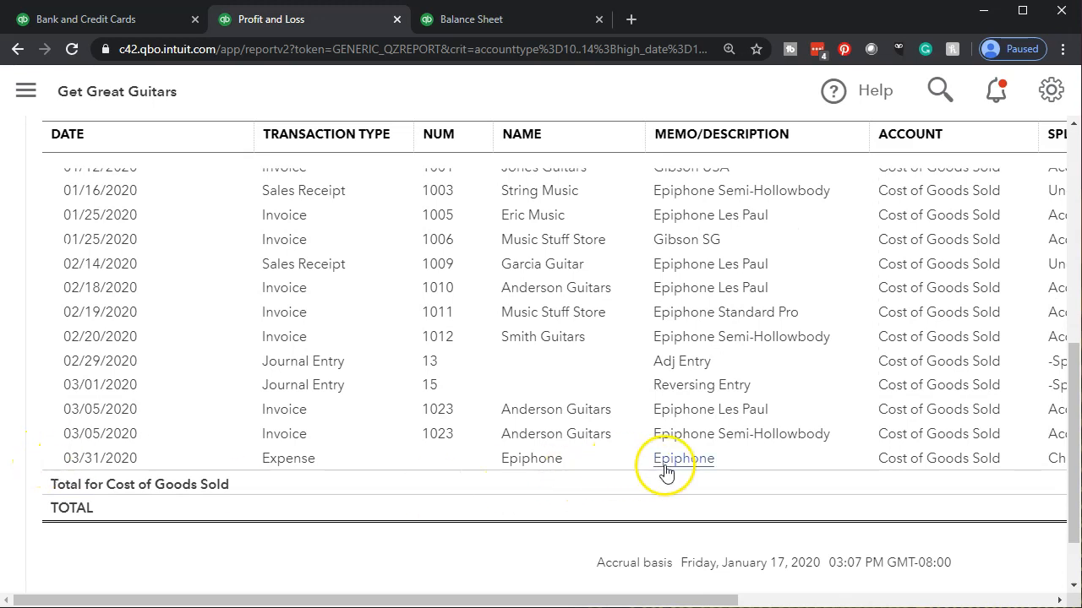
left_click_drag(691, 599, 905, 599)
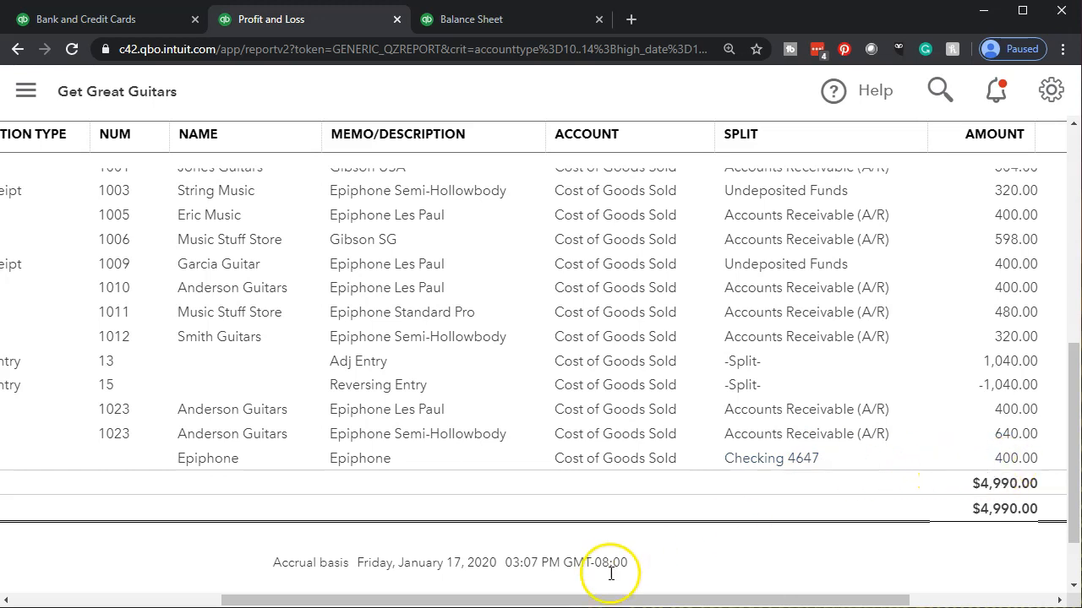
- Examine the transaction types in the Cost of Goods Sold detail, including the 03/31/2020 expense, and return to the Profit and Loss summary
left_click_drag(604, 597, 382, 595)
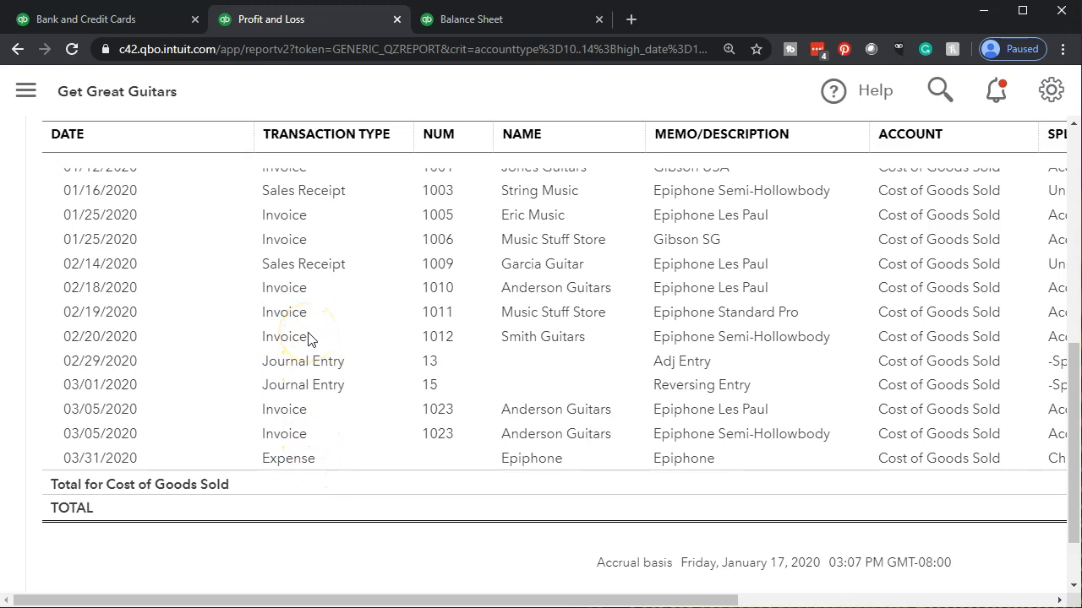
scroll(312, 340, "up", 1)
scroll(308, 339, "up", 3)
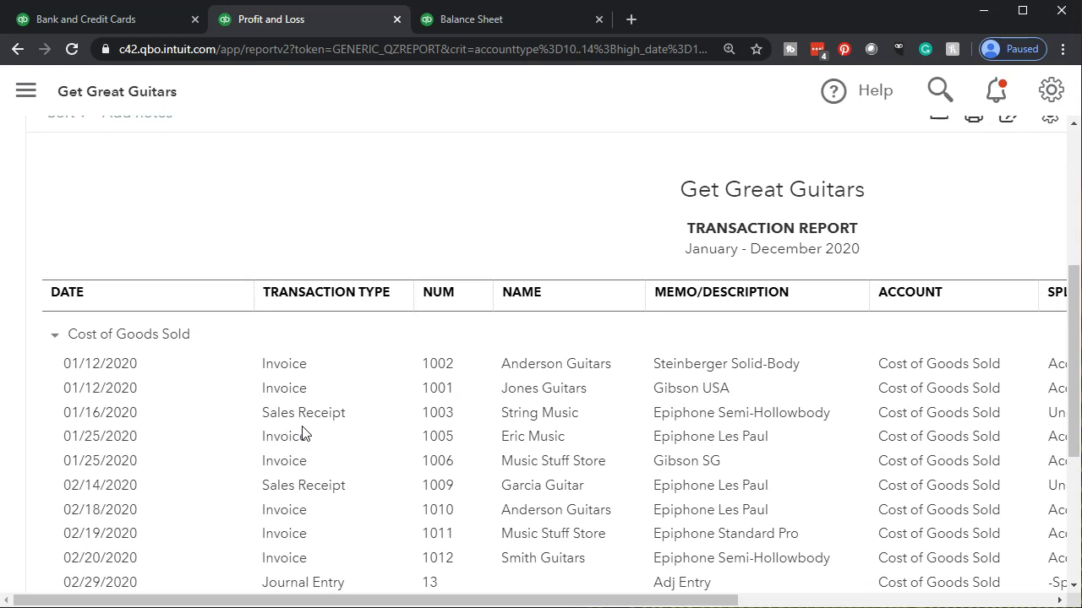
scroll(225, 485, "down", 4)
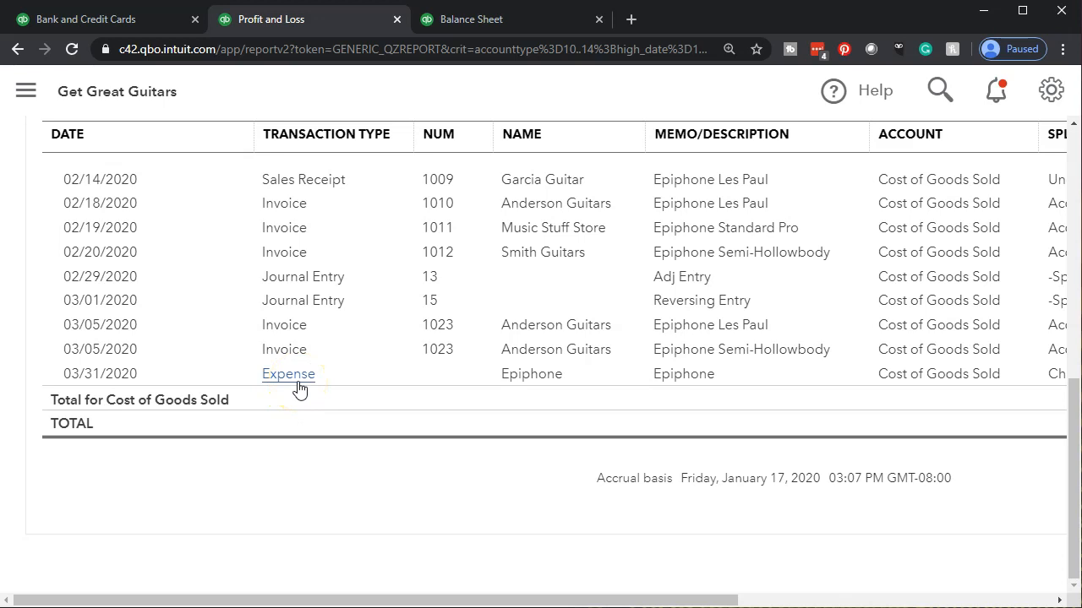
scroll(229, 424, "up", 5)
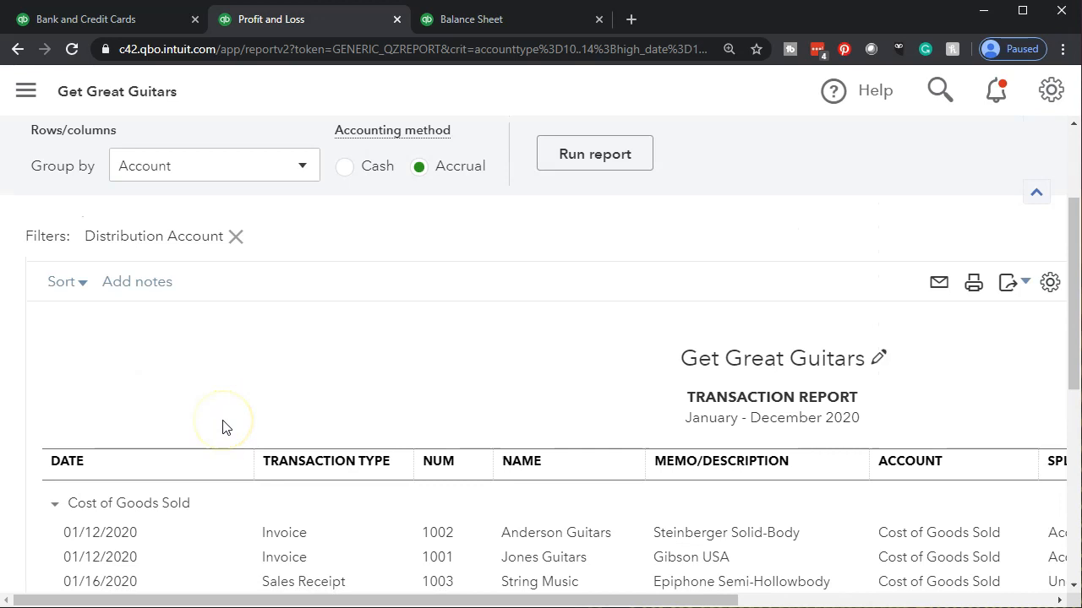
scroll(223, 427, "up", 2)
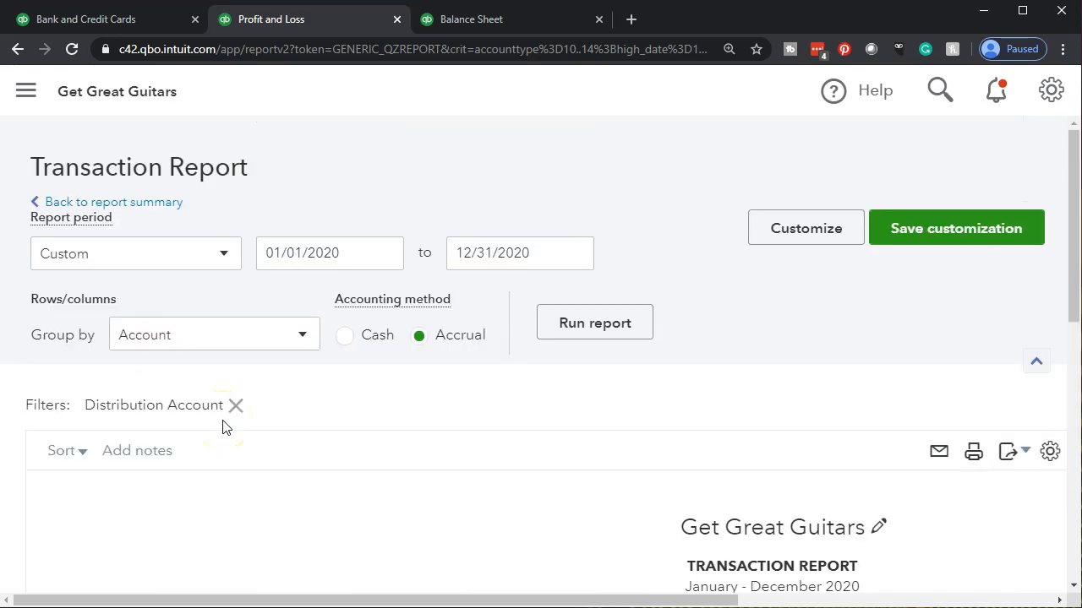
left_click(155, 206)
scroll(362, 381, "down", 4)
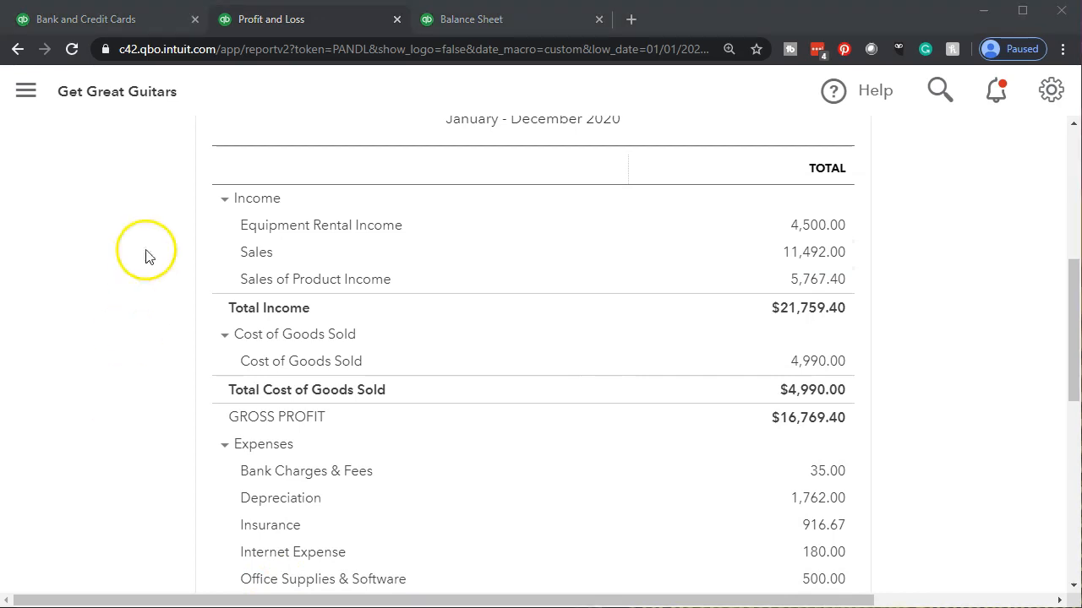
- Switch to the bank feed and open the 03/31/2020 Gobson transaction for $598.00
left_click(113, 13)
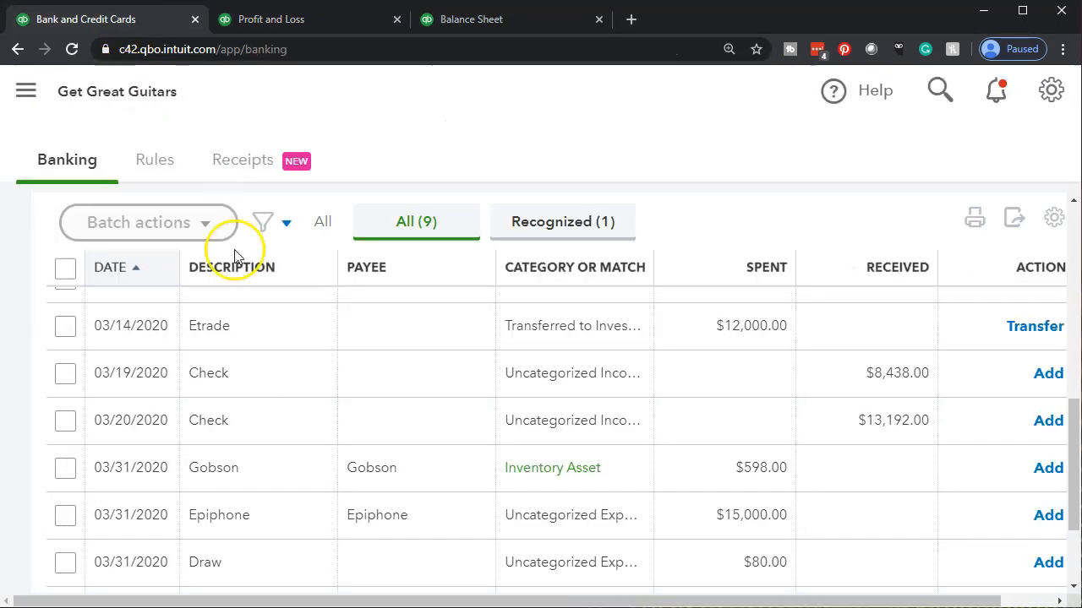
scroll(553, 454, "down", 1)
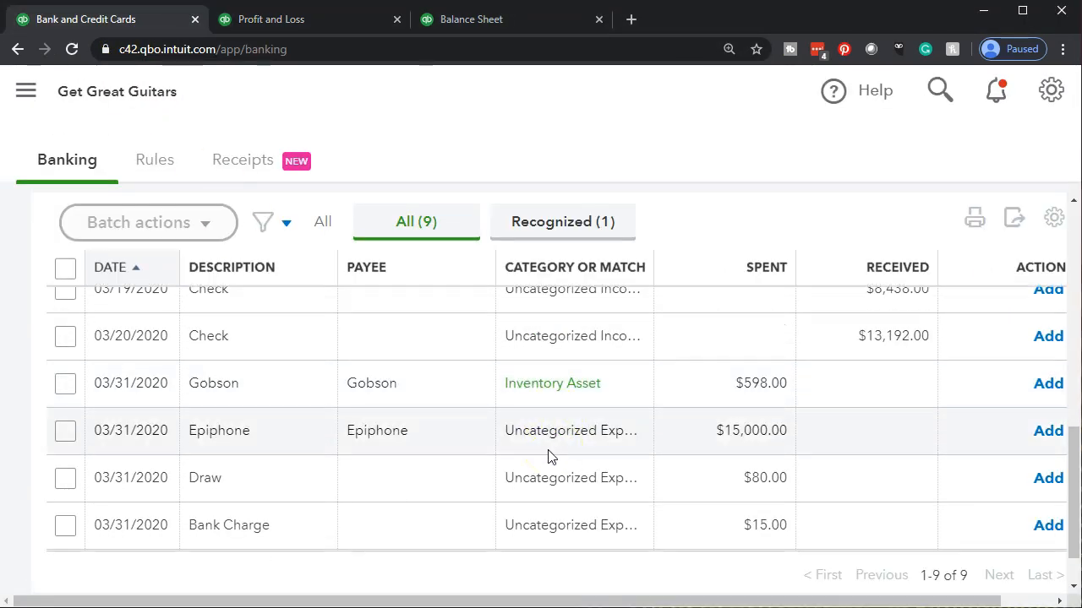
left_click(426, 390)
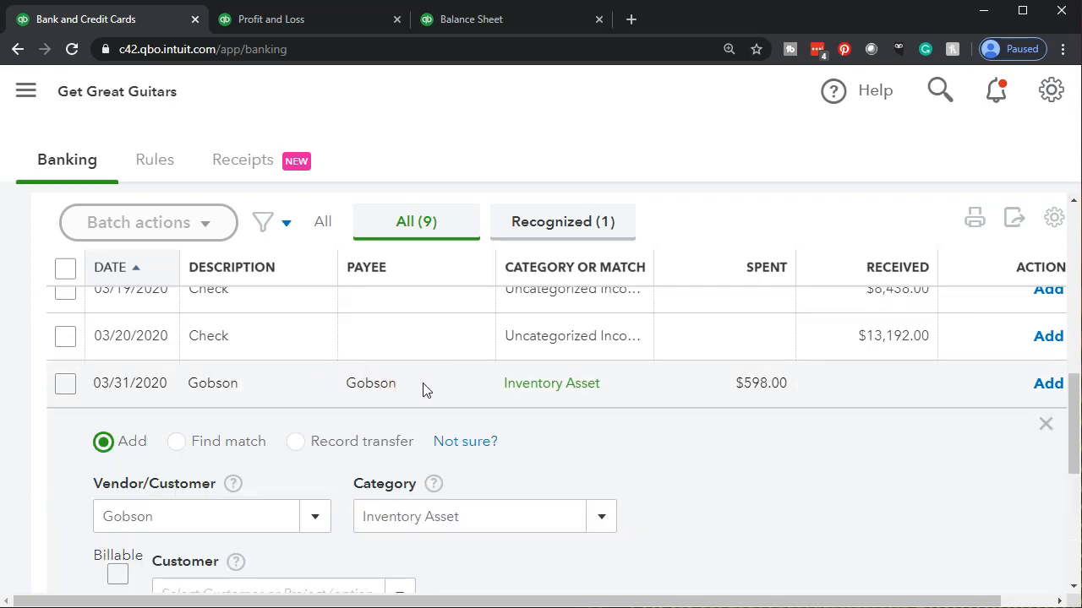
scroll(426, 390, "down", 1)
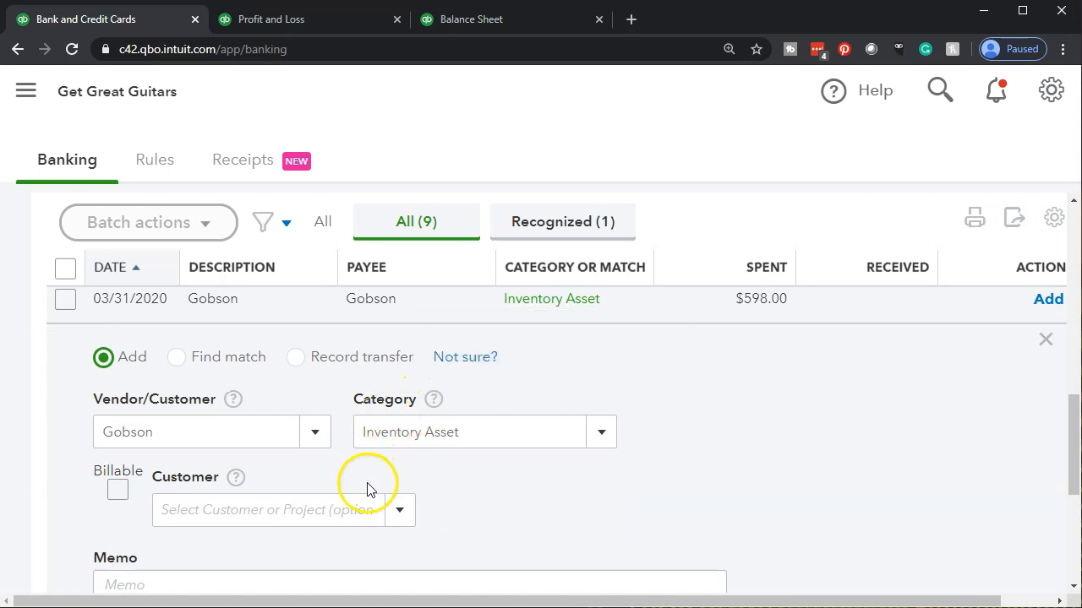
scroll(367, 490, "down", 1)
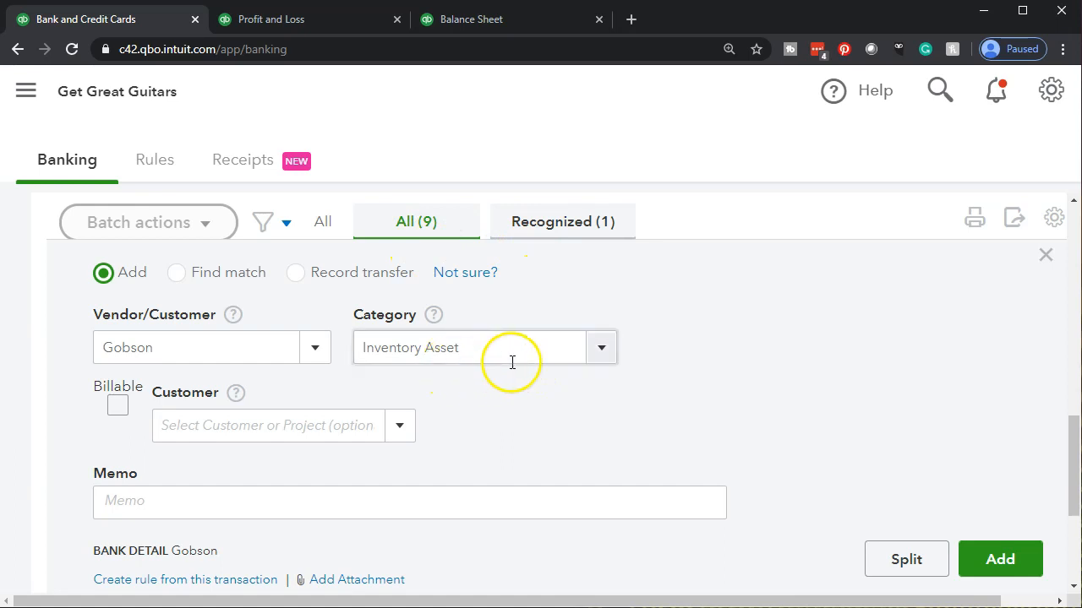
left_click(600, 353)
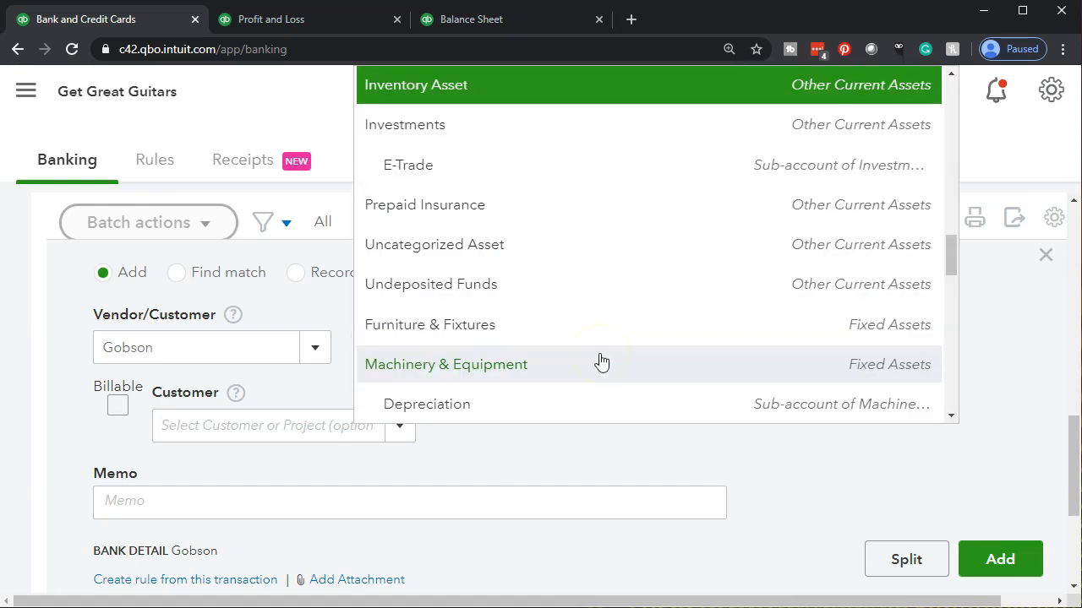
scroll(601, 362, "down", 2)
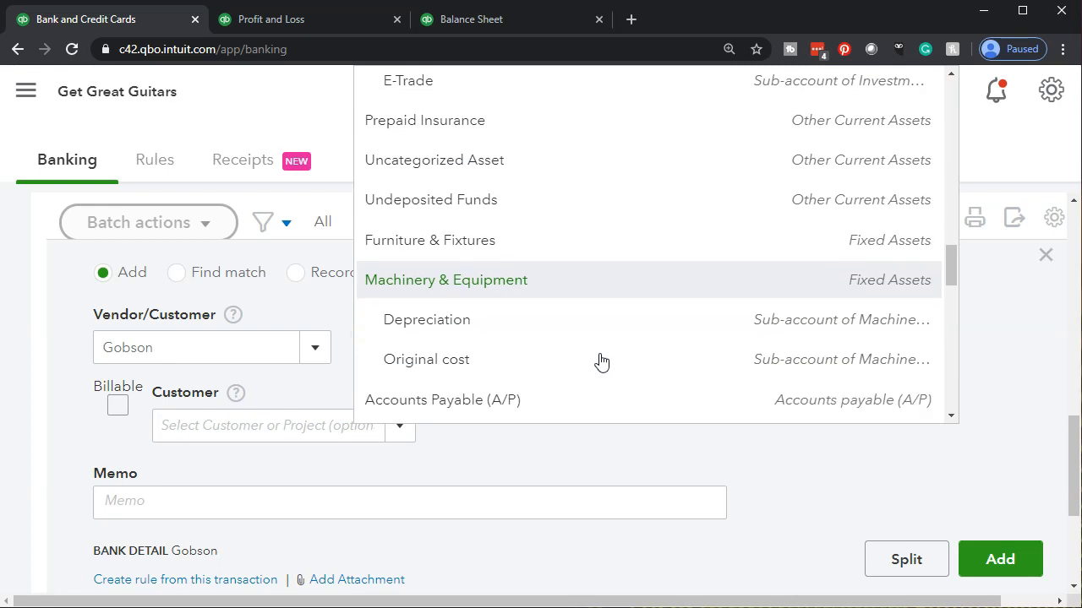
scroll(601, 361, "down", 3)
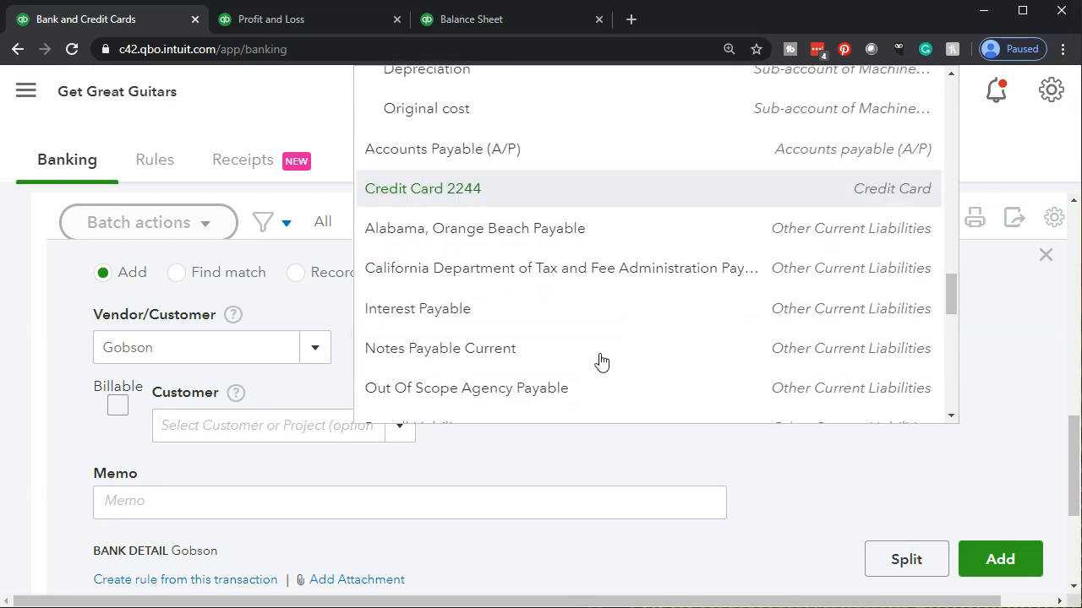
left_click(541, 443)
- Set the Gobson transaction's category to Cost of Goods Sold
left_click(491, 353)
type("cost")
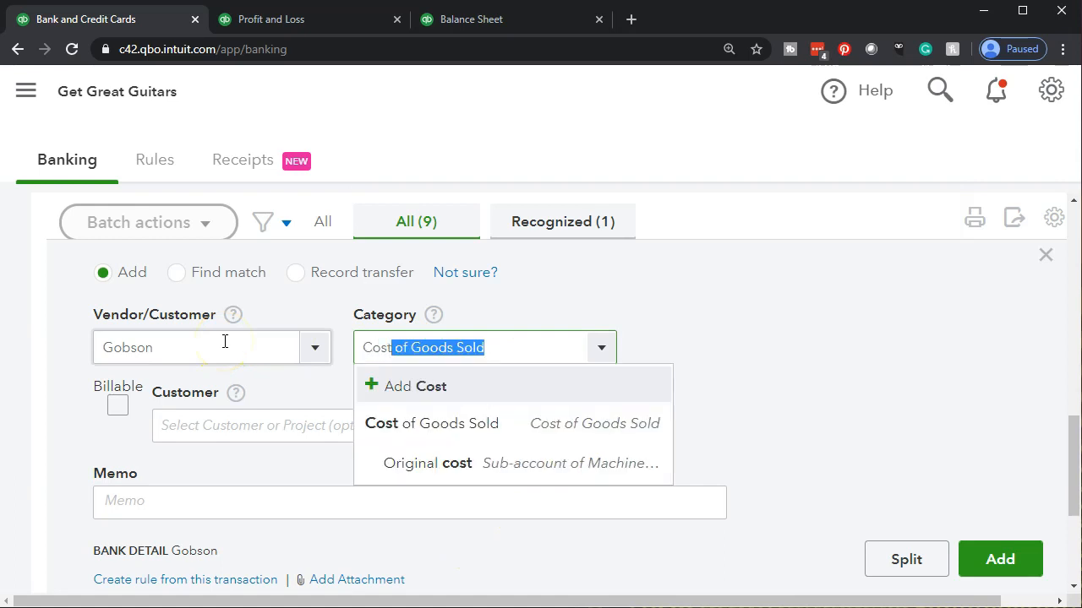
left_click(471, 425)
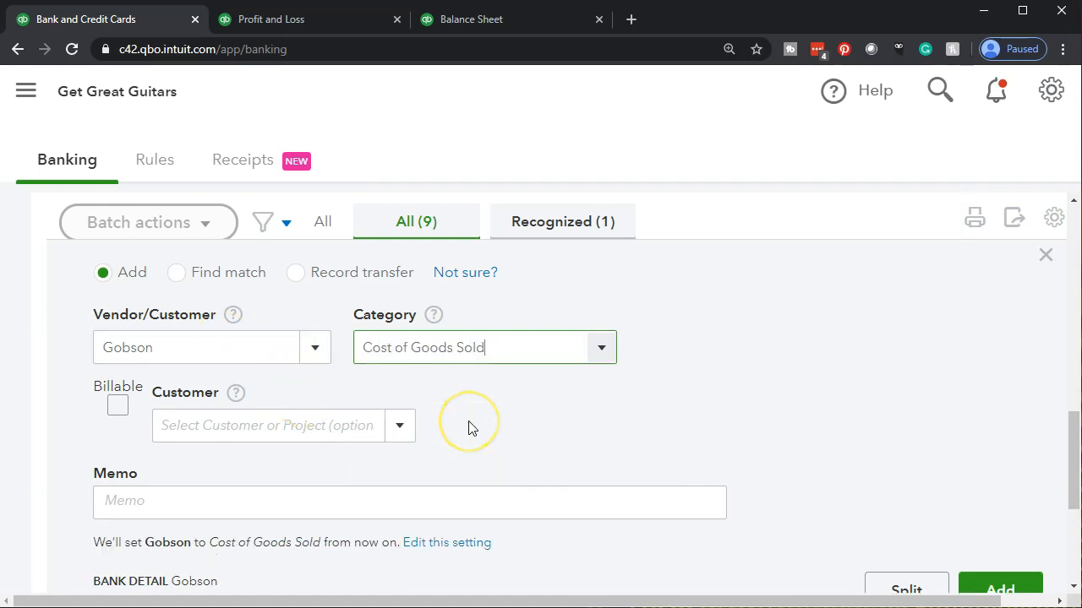
- Save the setting to leave Gobson uncategorized in future, and add the $598.00 transaction to the books
scroll(219, 425, "down", 1)
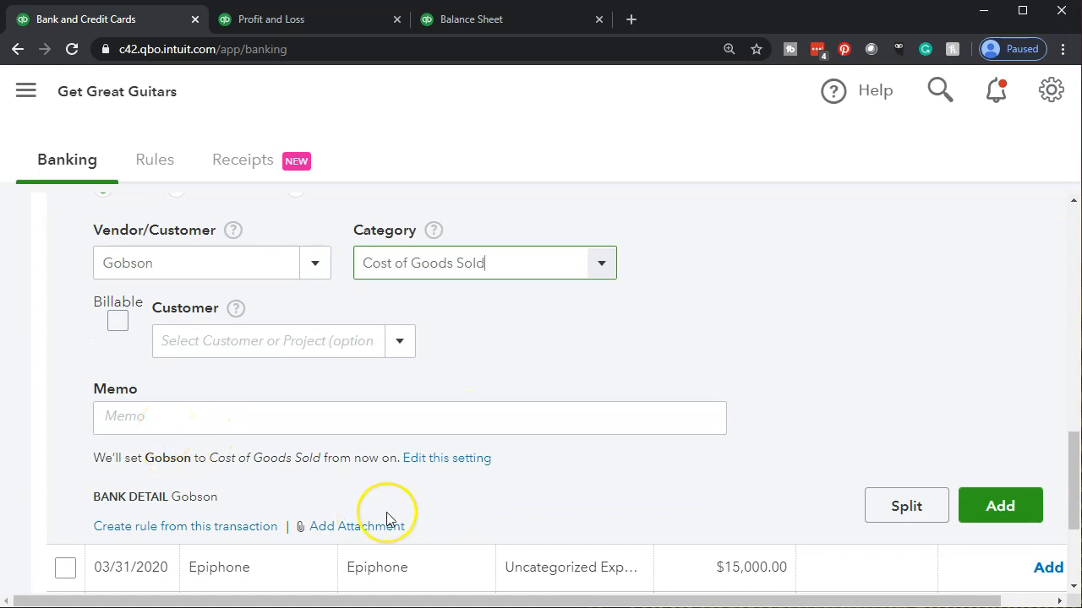
left_click(435, 463)
left_click(532, 410)
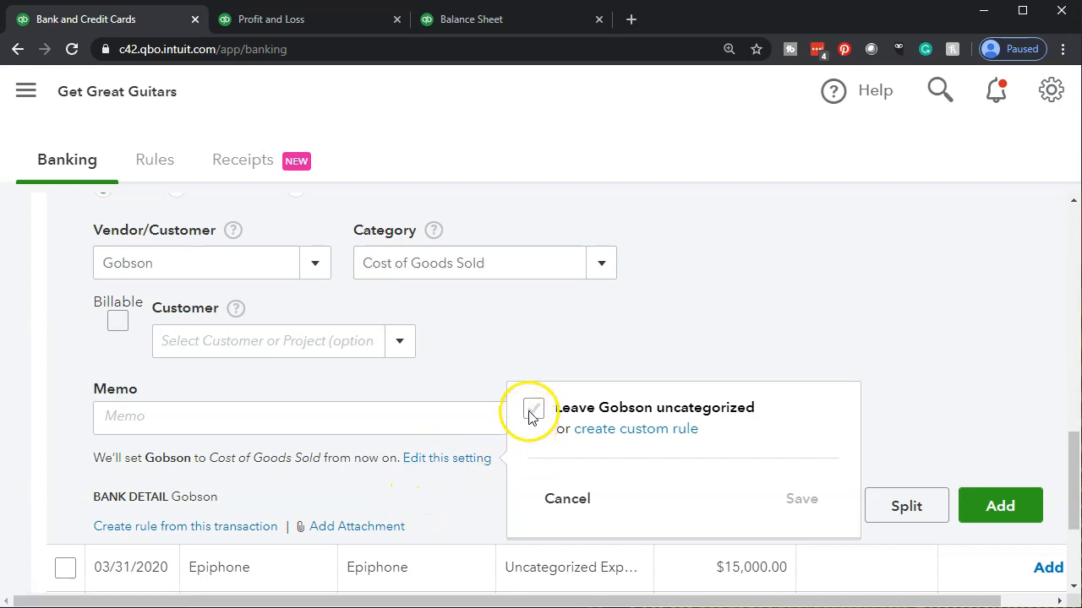
left_click(532, 410)
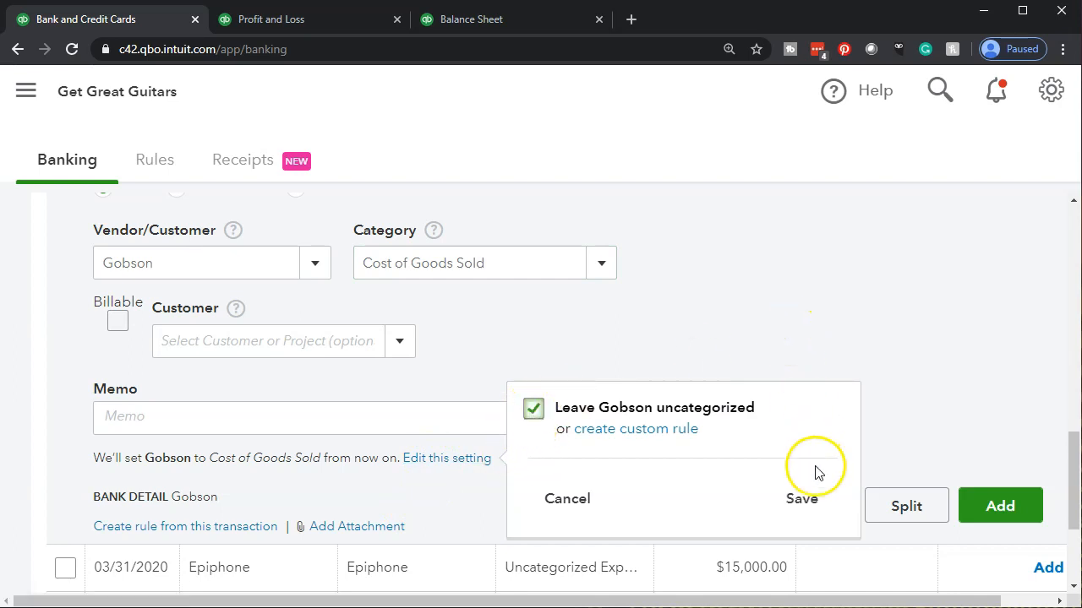
left_click(801, 499)
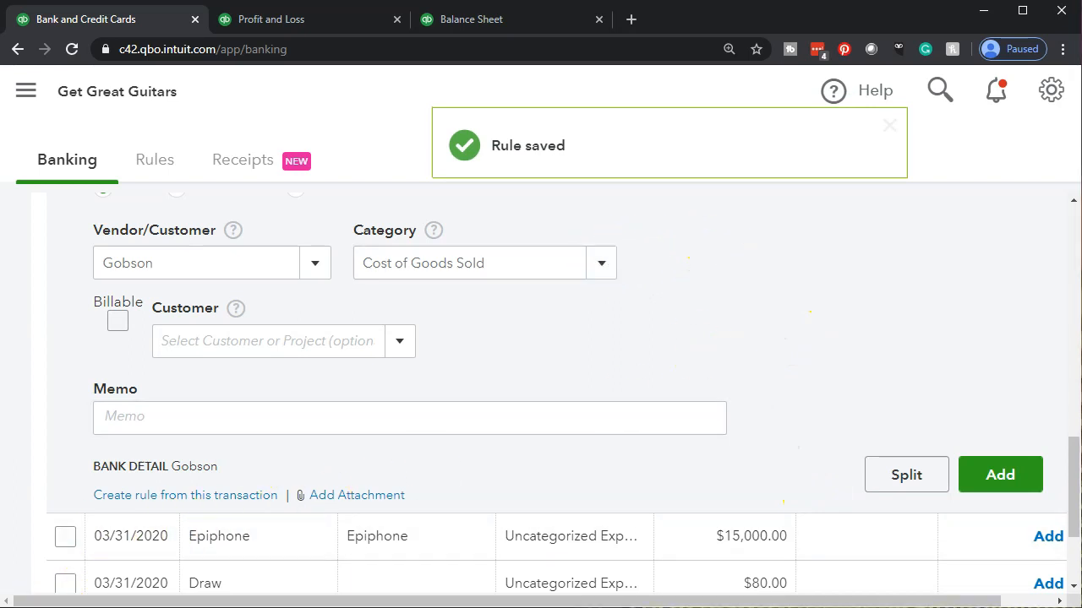
left_click(1030, 478)
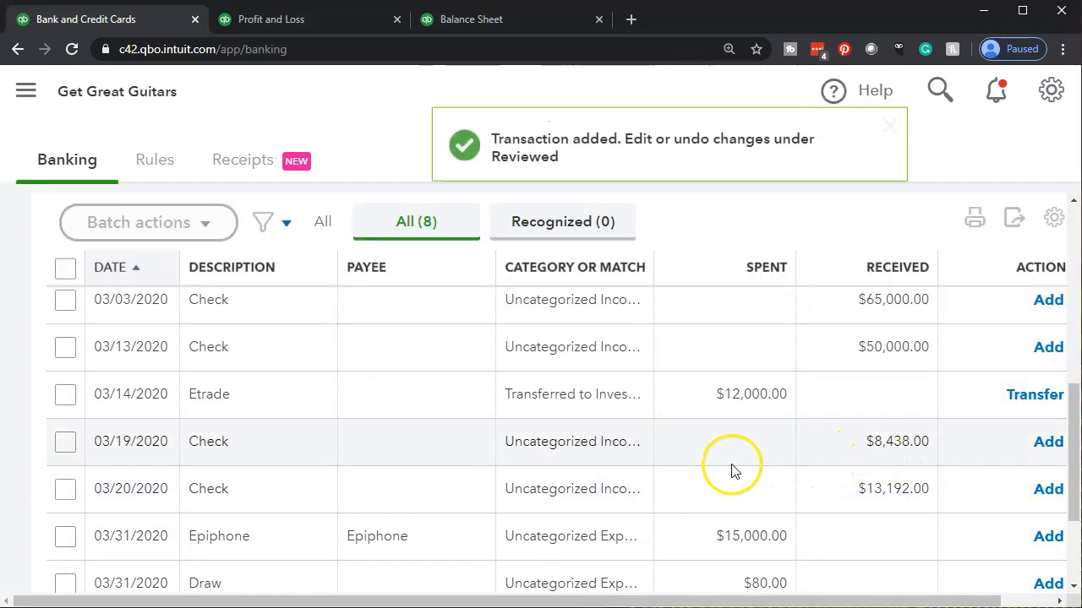
- Open the 03/31/2020 Epiphone transaction for $15,000.00 and set its category to Cost of Goods Sold
scroll(712, 470, "down", 1)
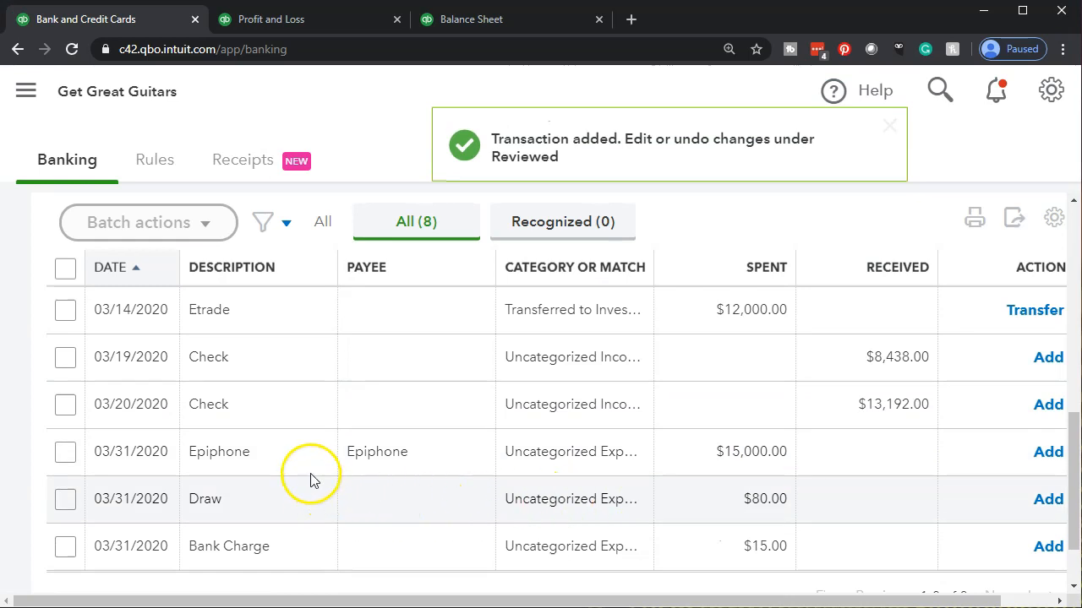
left_click(310, 472)
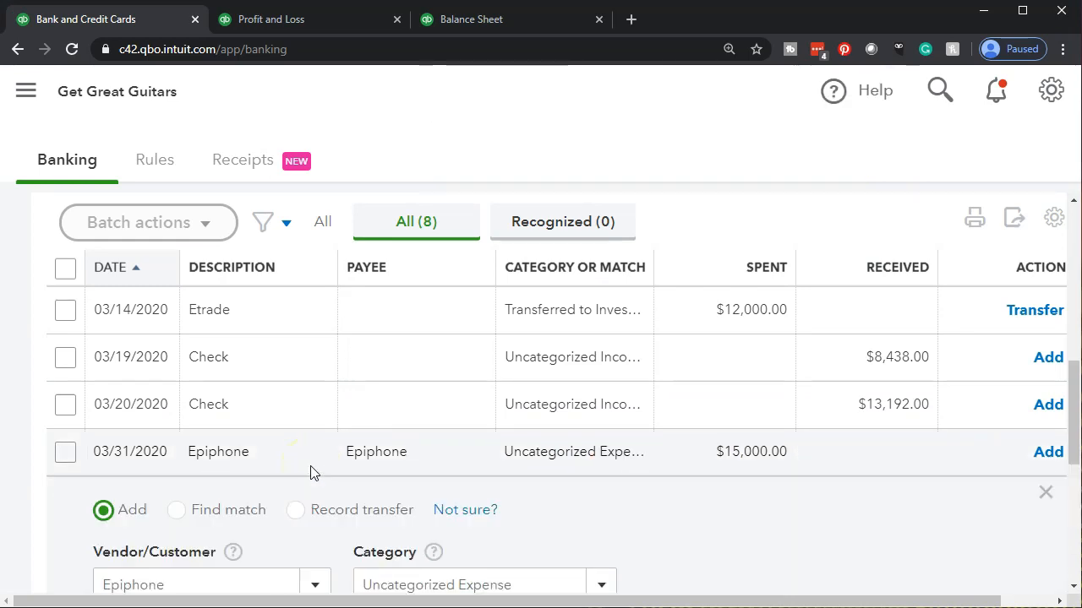
scroll(309, 471, "down", 3)
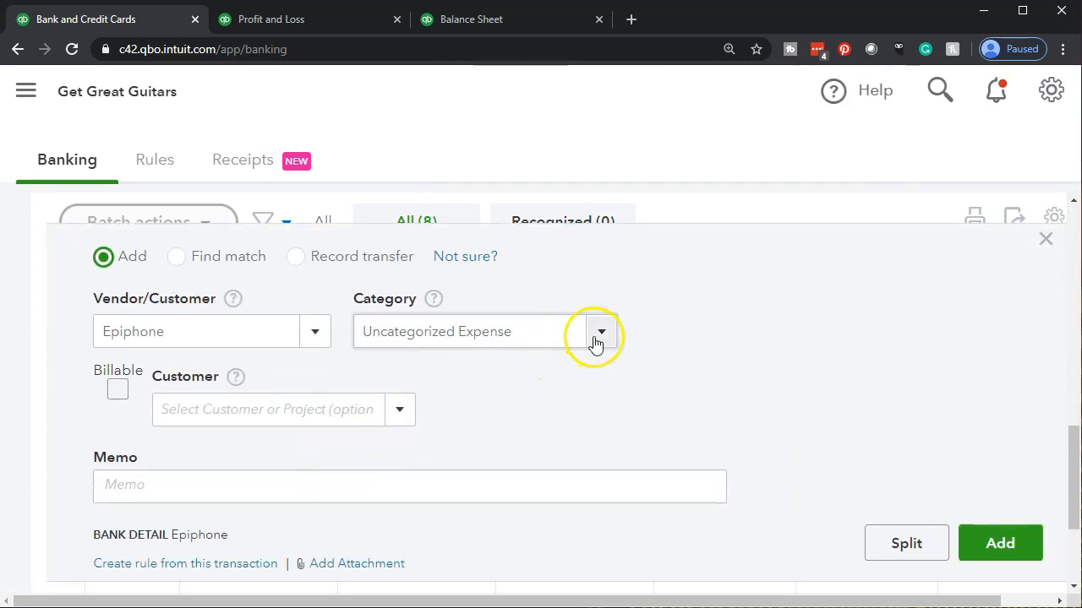
left_click(514, 337)
type("c")
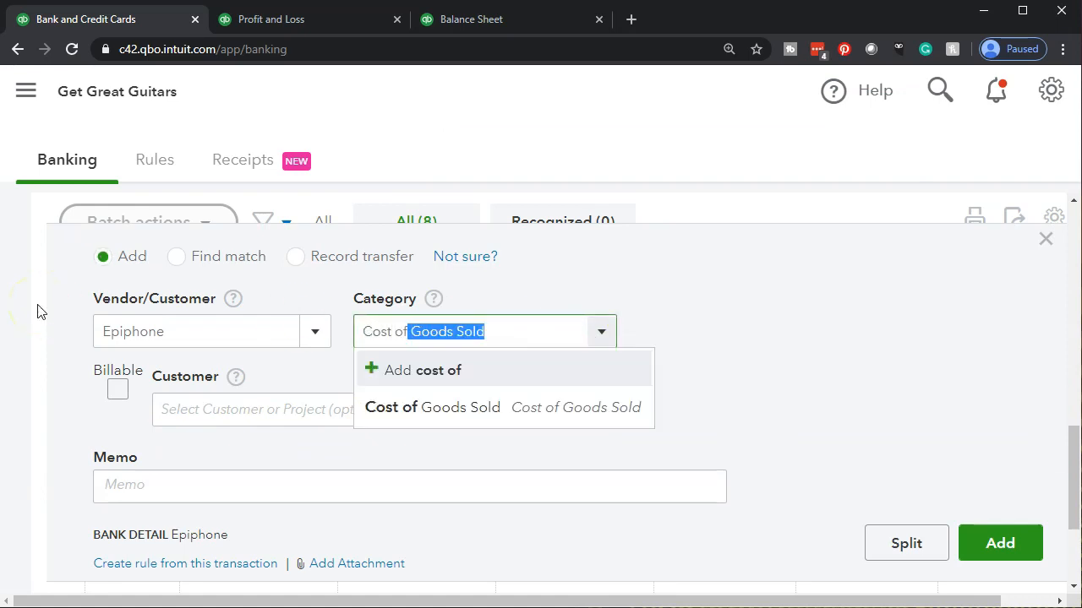
left_click(393, 407)
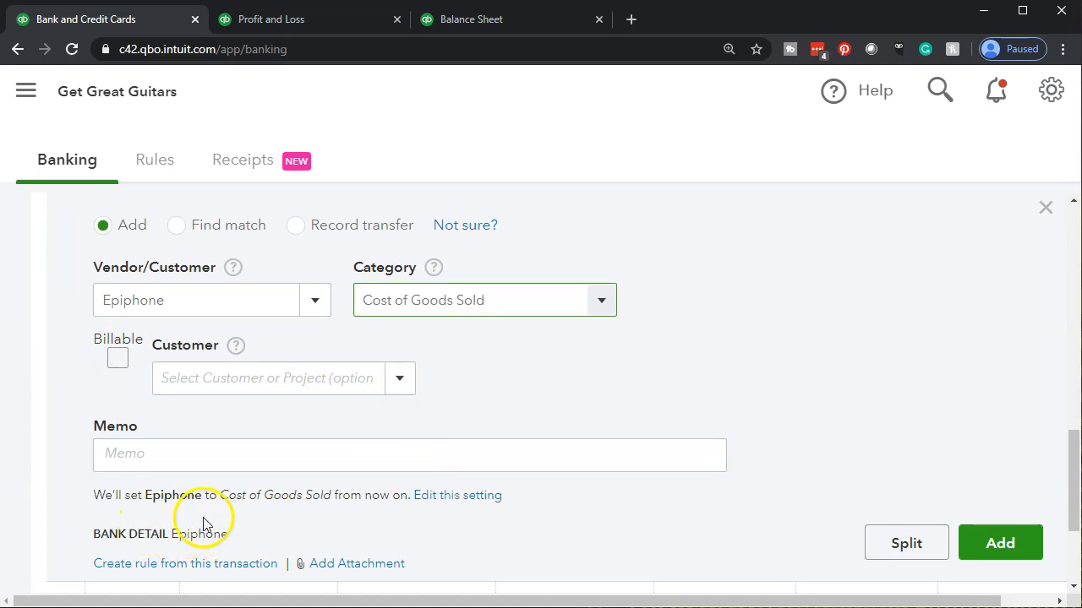
- Save the setting to leave Epiphone uncategorized in future, and add the $15,000.00 transaction without creating the suggested rule
left_click(424, 508)
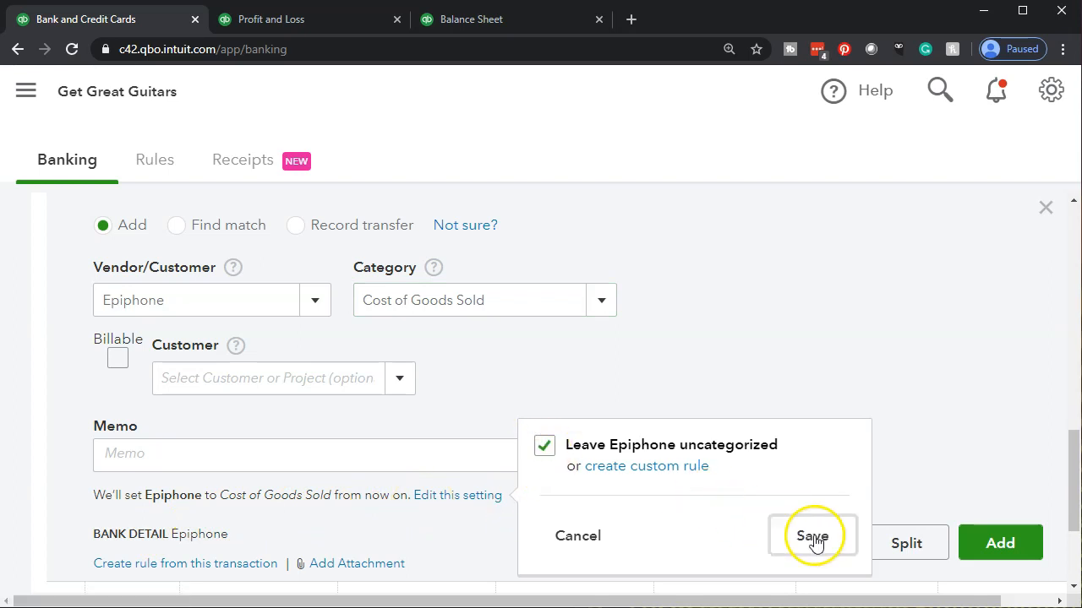
left_click(813, 538)
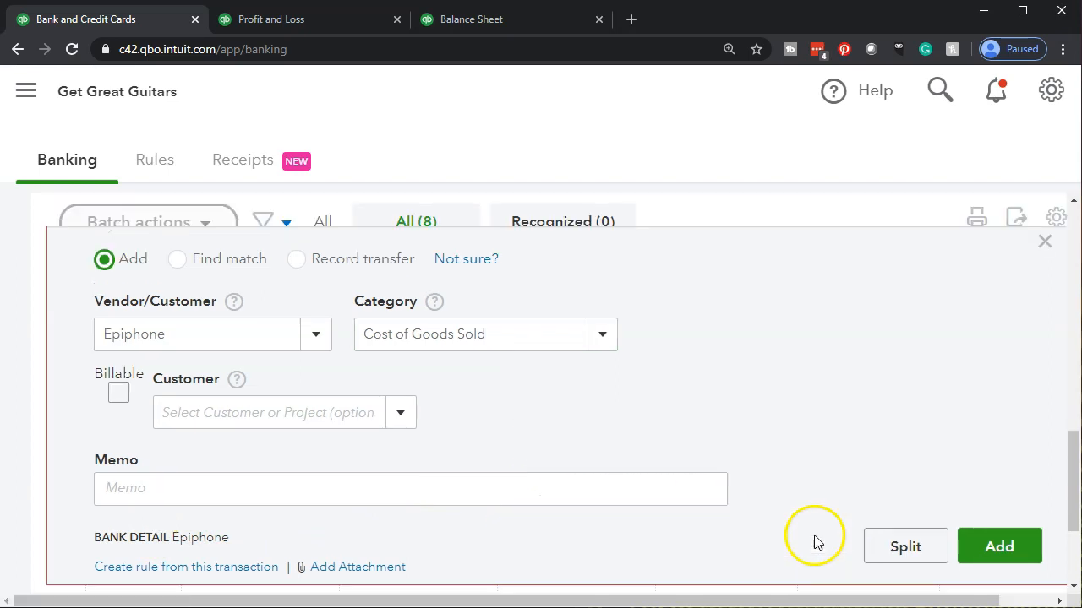
left_click(997, 548)
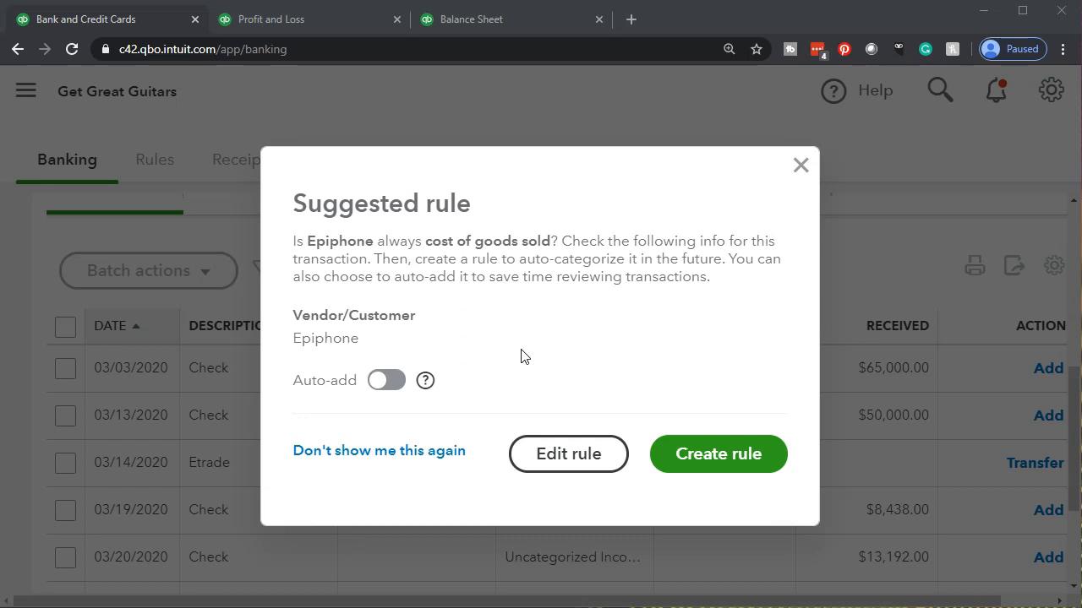
left_click(800, 166)
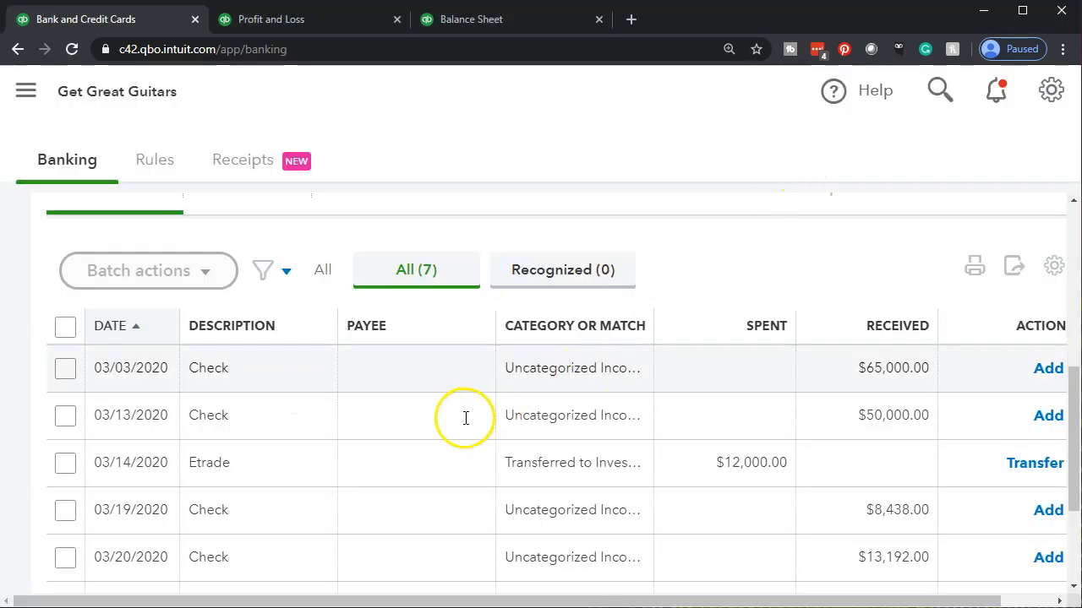
- Open the Checking 4647 transaction detail from the Balance Sheet and examine the splits and amounts of the 03/31/2020 Epiphone and Gobson expenses
left_click(486, 27)
scroll(374, 386, "up", 9)
scroll(378, 395, "down", 1)
scroll(378, 396, "down", 3)
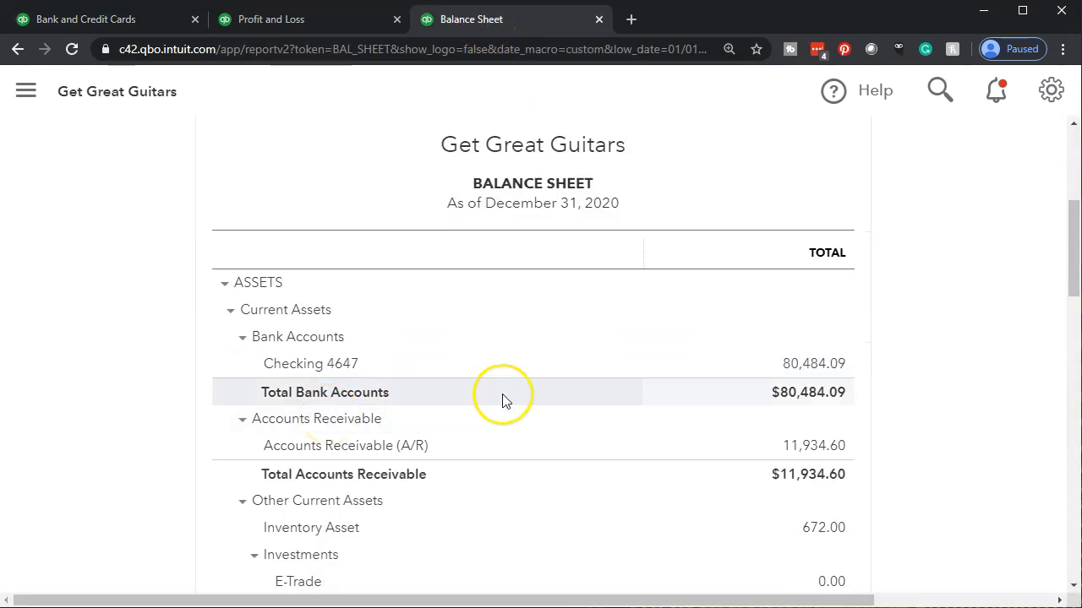
left_click(809, 364)
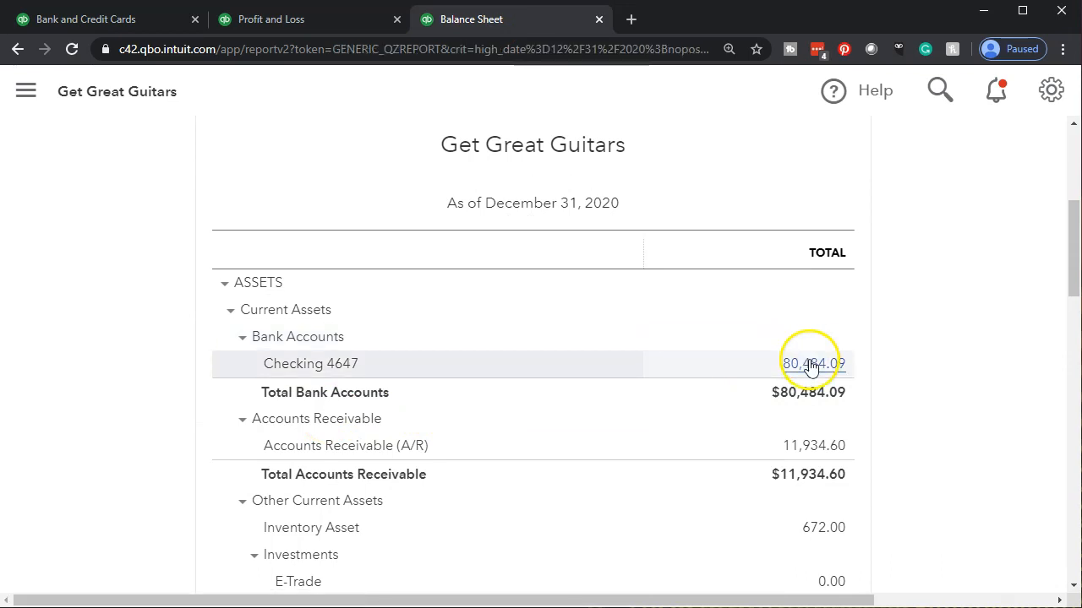
scroll(549, 427, "down", 1)
scroll(356, 463, "down", 12)
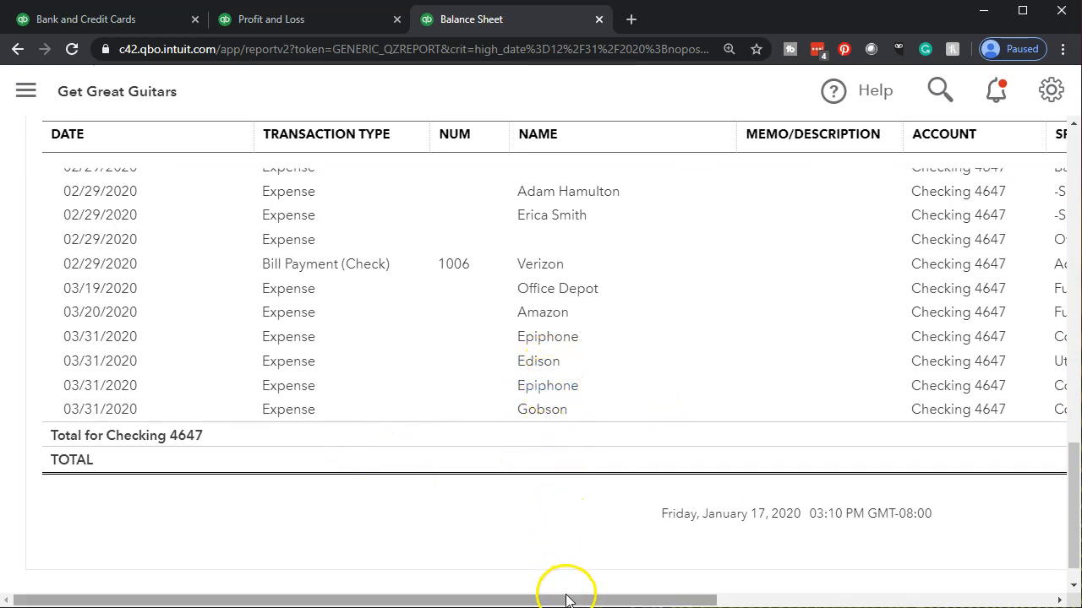
left_click_drag(564, 600, 923, 600)
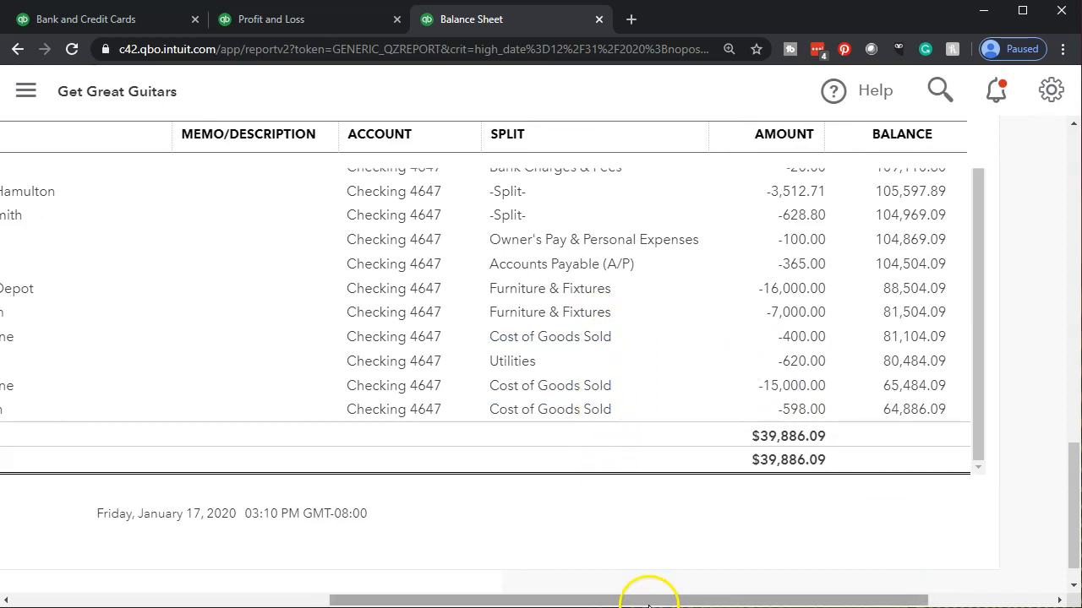
left_click_drag(499, 599, 294, 602)
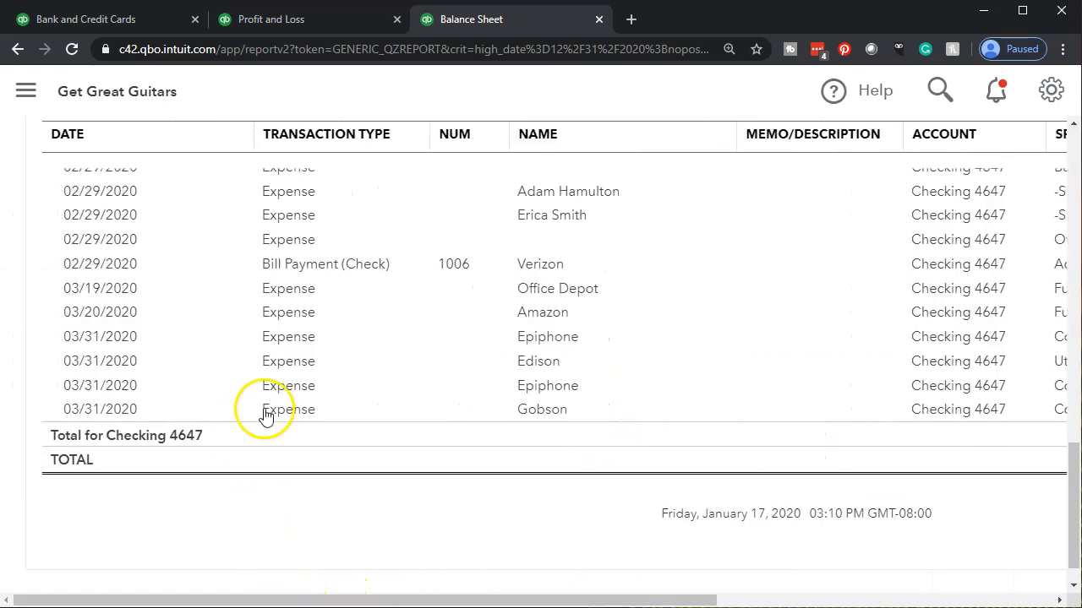
- Return to the Balance Sheet summary and examine the Checking 4647 and Inventory Asset balances
scroll(245, 415, "up", 1)
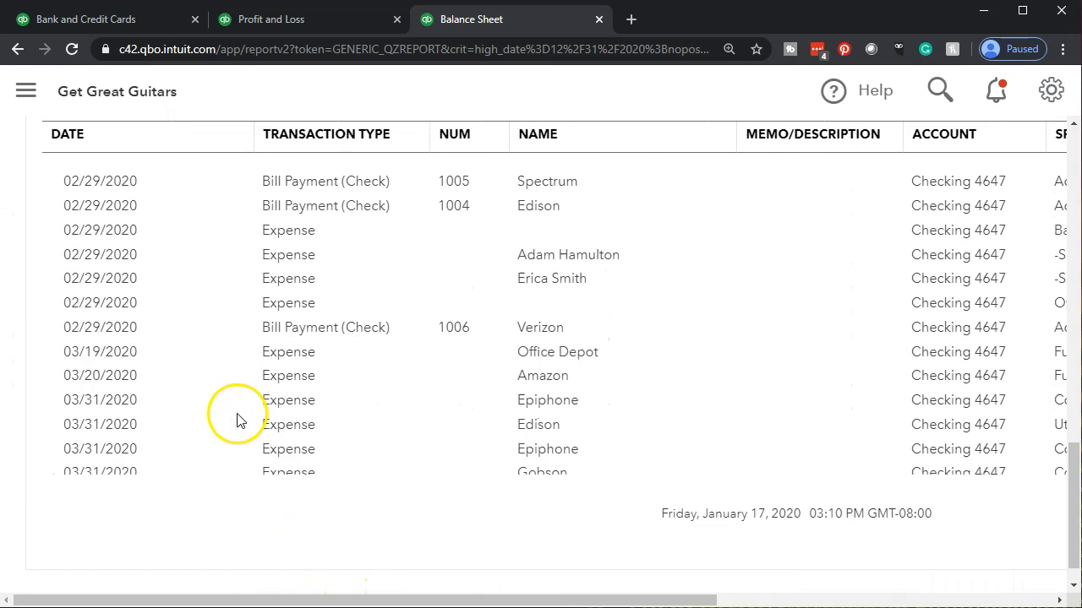
left_click(18, 51)
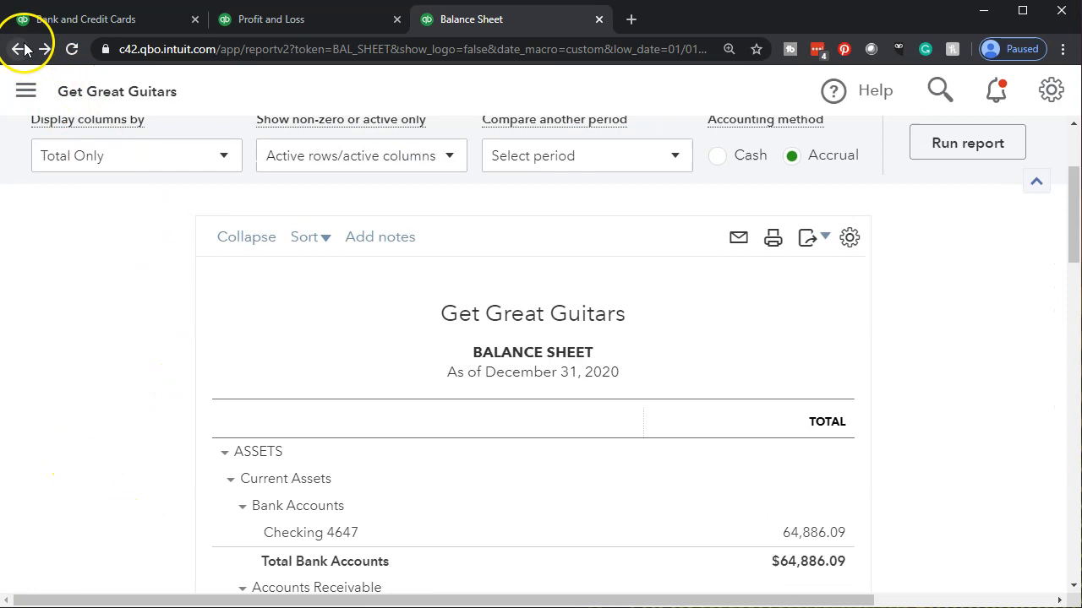
scroll(178, 370, "down", 2)
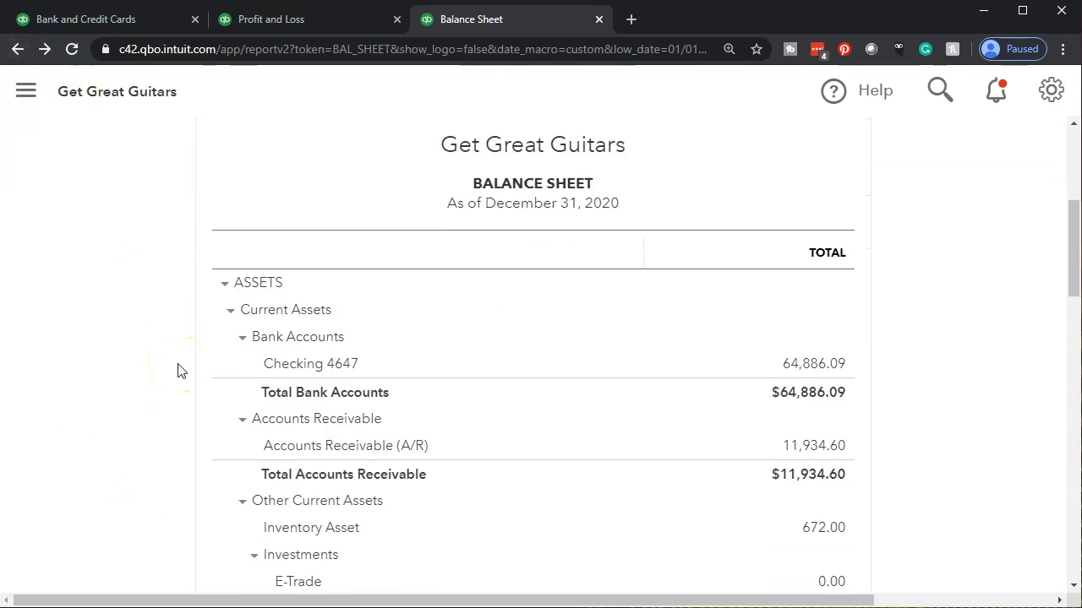
scroll(177, 370, "down", 1)
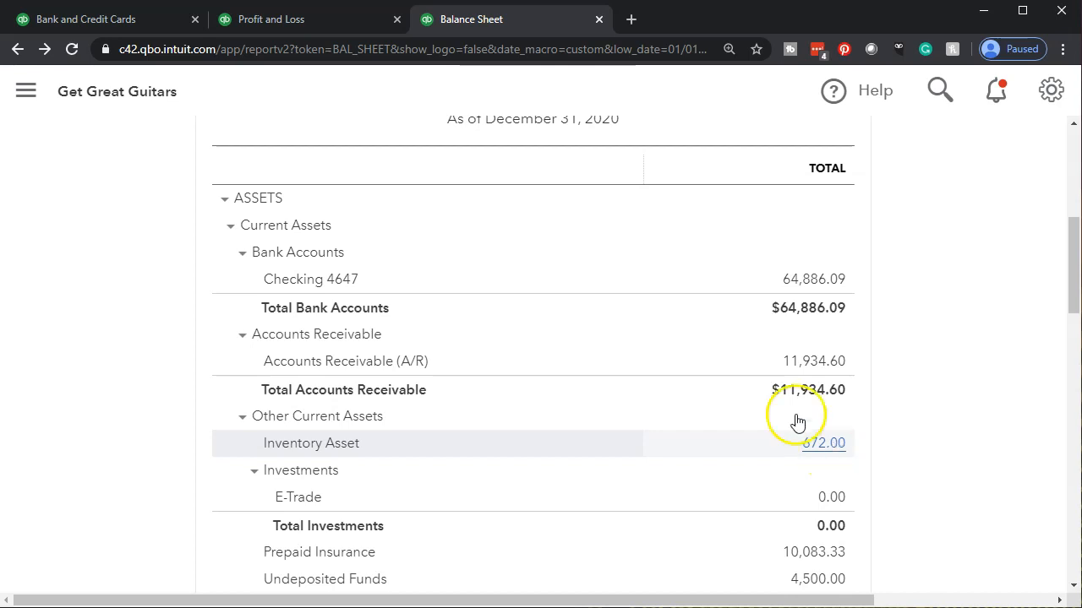
- Open the Cost of Goods Sold detail from the Profit and Loss, examine the 03/31/2020 Epiphone and Gobson expenses, and return to the report summary
left_click(324, 19)
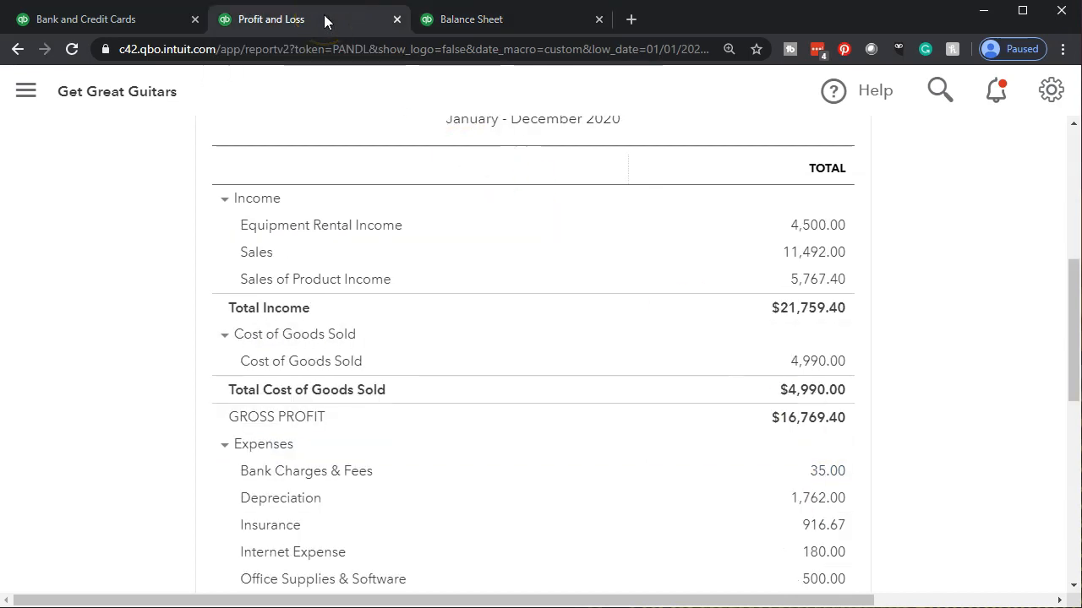
left_click(801, 367)
scroll(797, 367, "down", 5)
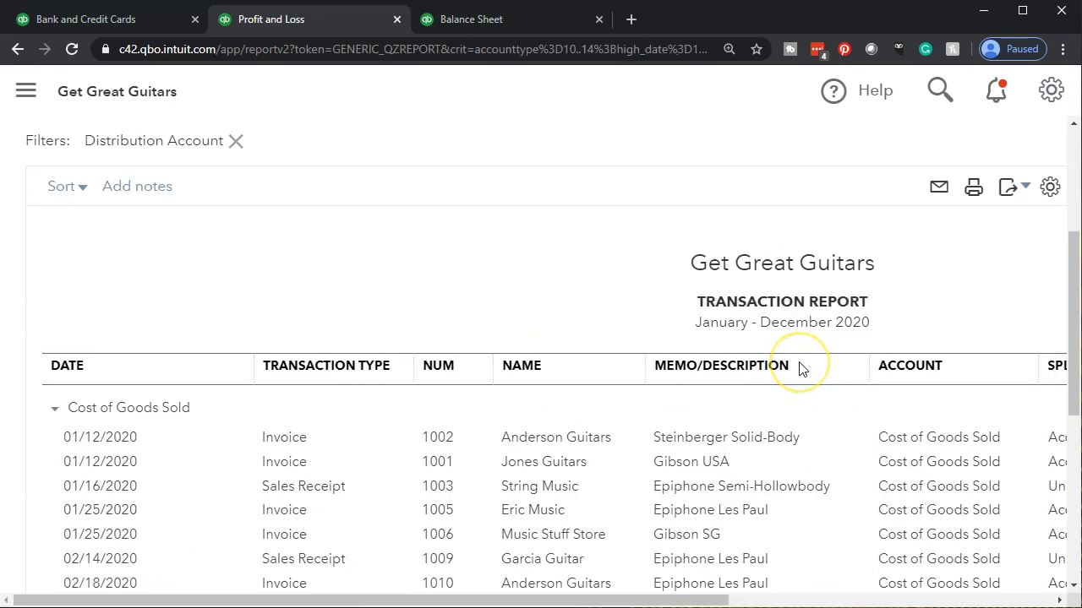
left_click_drag(695, 596, 907, 599)
scroll(659, 482, "down", 3)
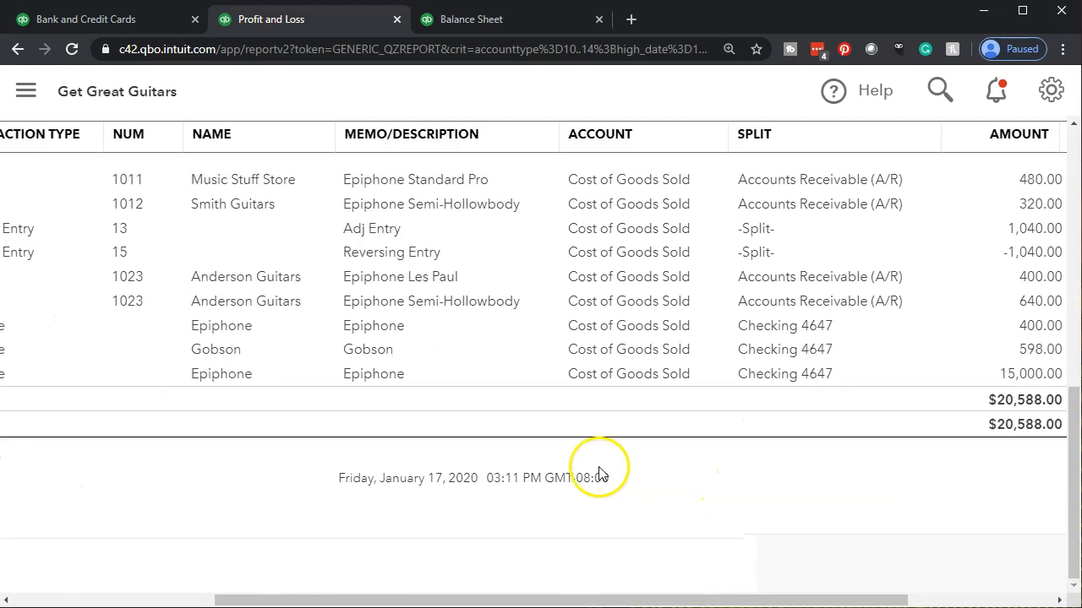
left_click_drag(723, 600, 482, 596)
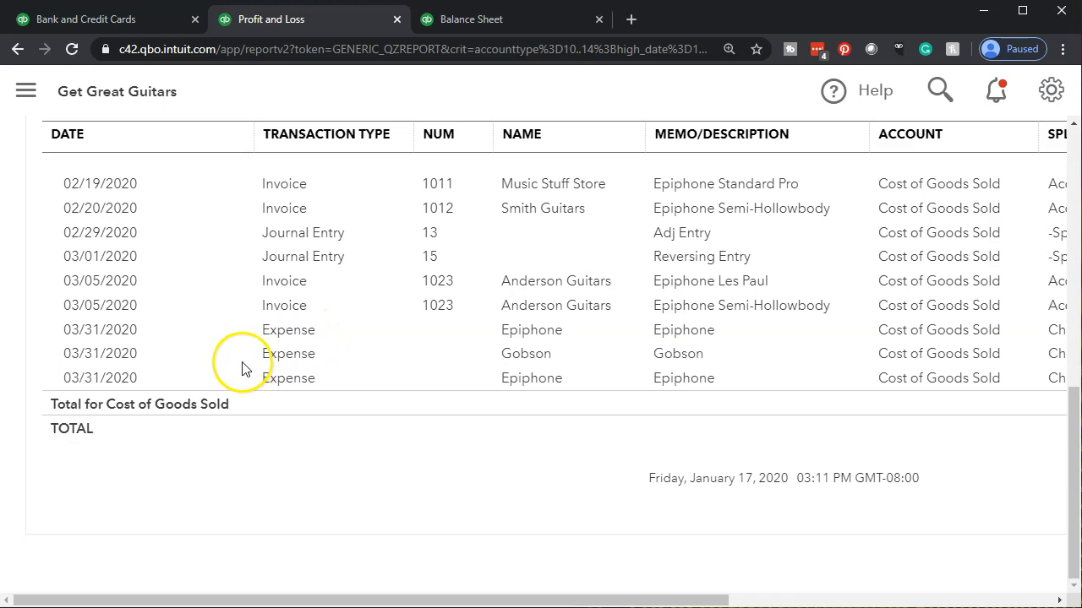
scroll(150, 352, "up", 10)
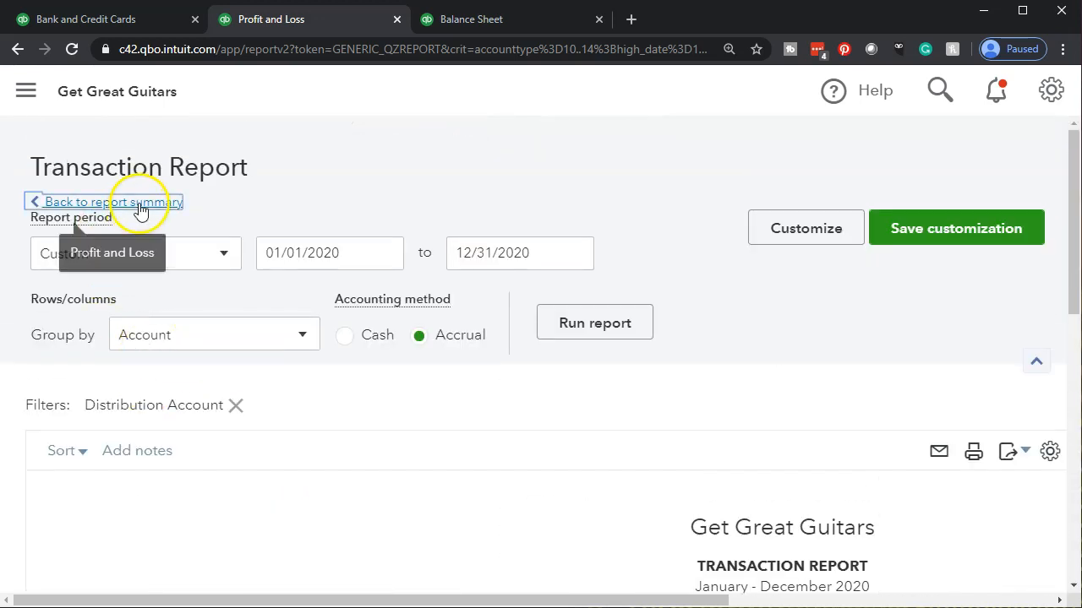
left_click(137, 208)
- Search the reports for "inventory" and open the Inventory Valuation Summary in place of the bank feed page
left_click(98, 23)
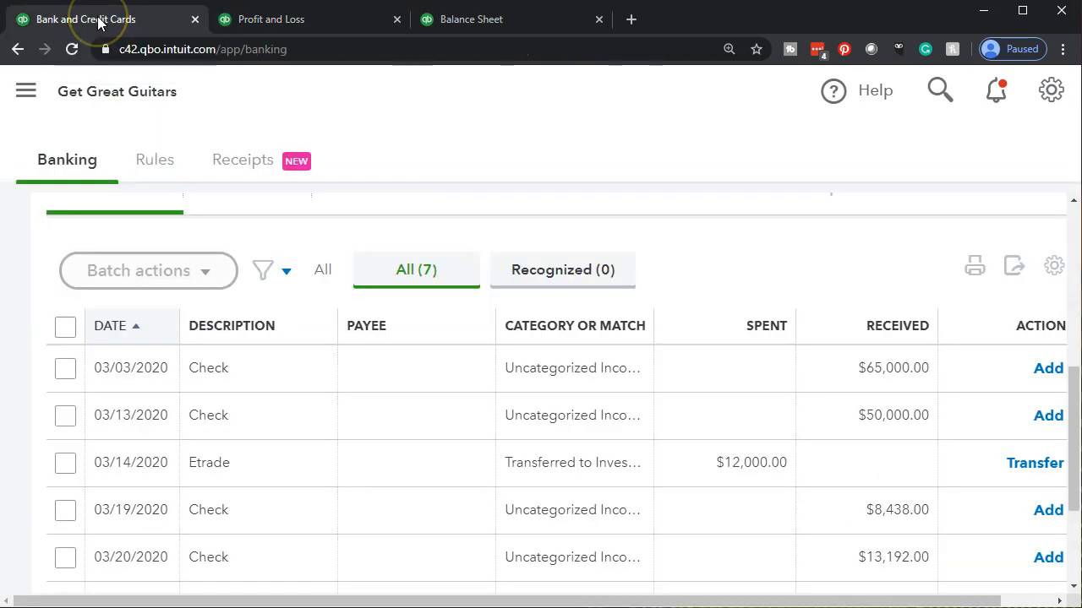
left_click(26, 91)
mouse_move(111, 298)
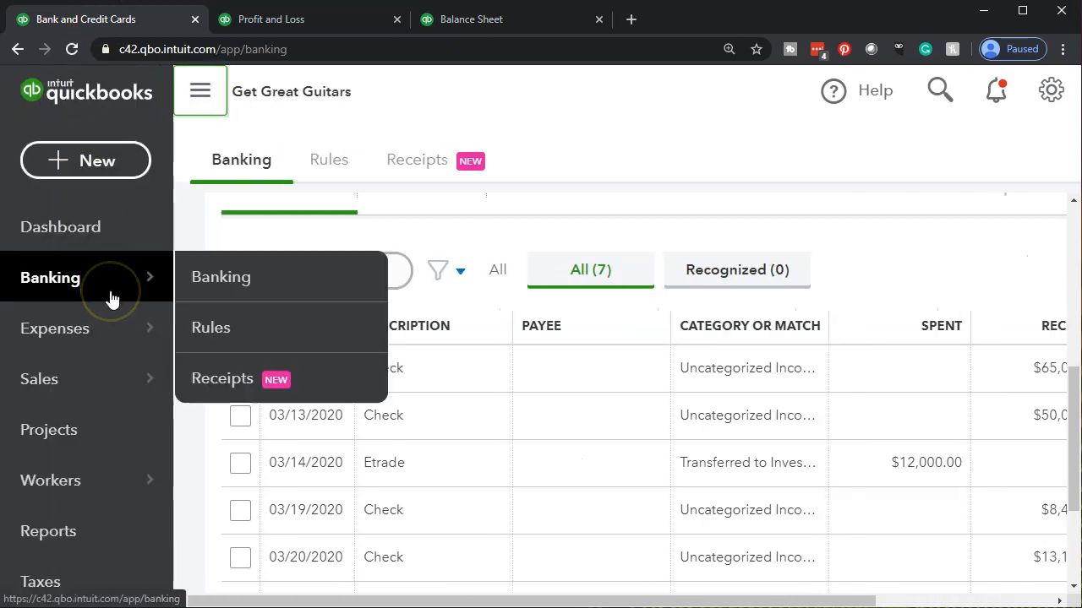
key("ctrl+minus")
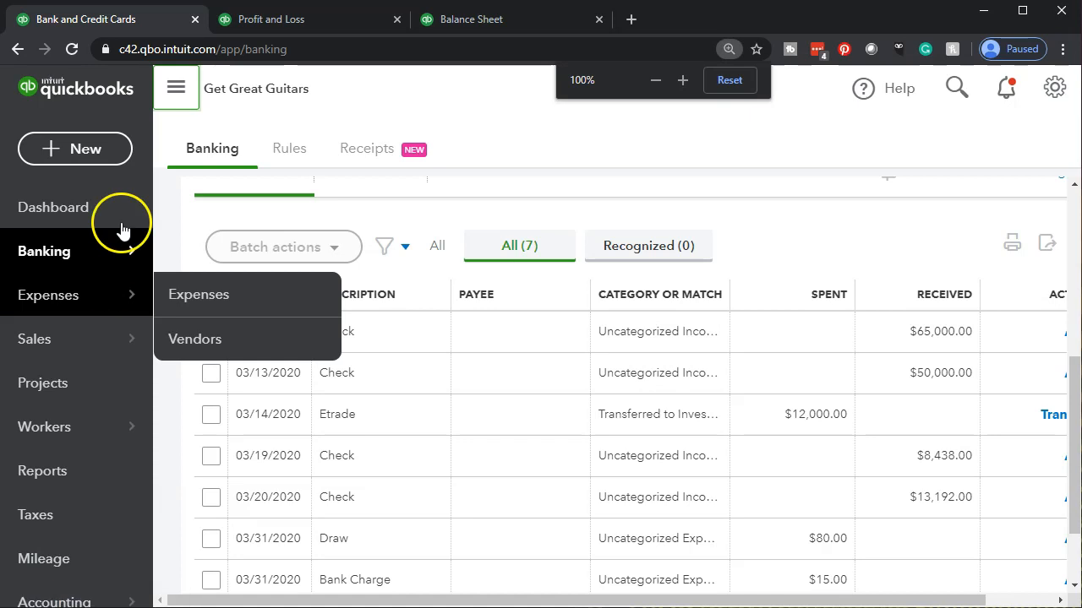
left_click(72, 441)
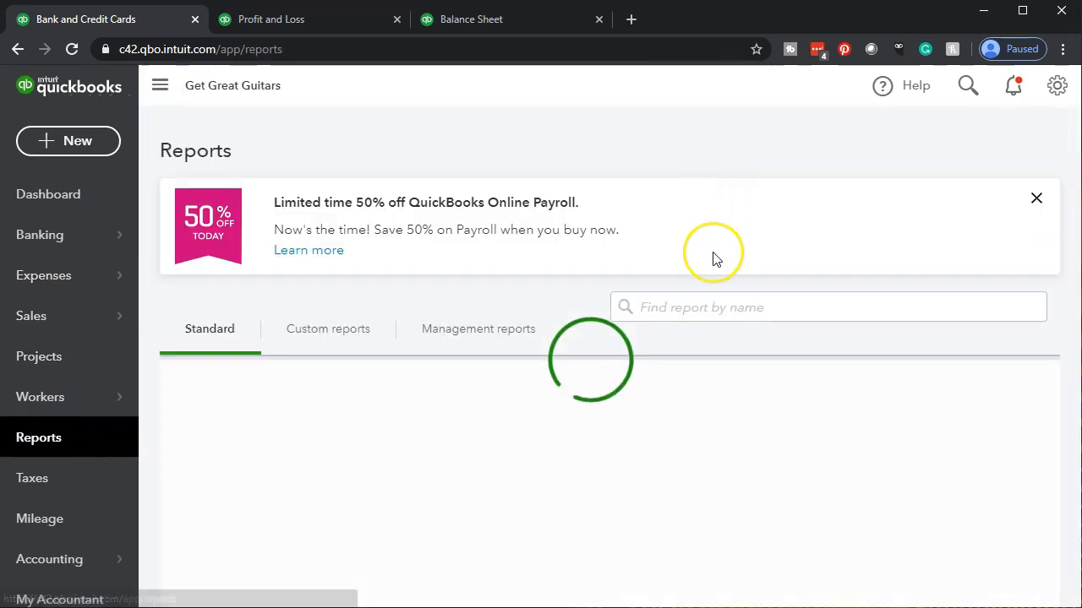
left_click(710, 310)
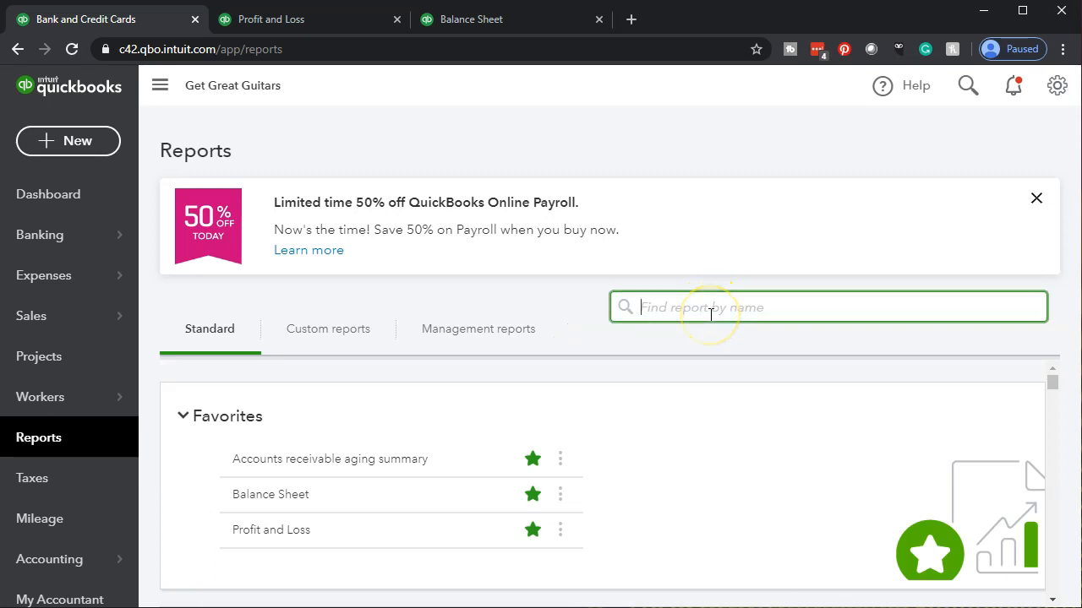
type("inventory")
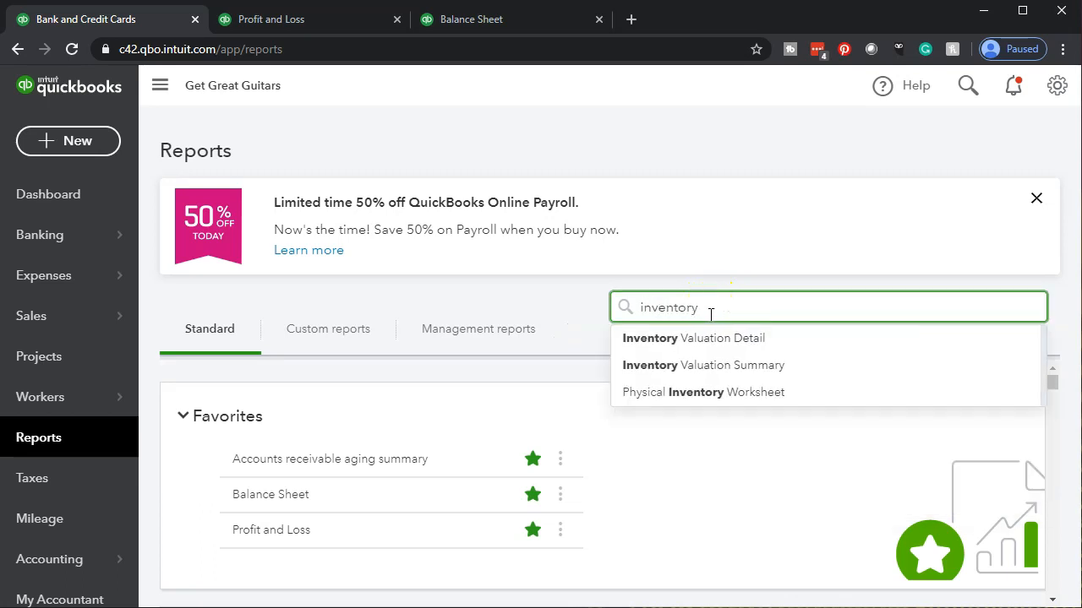
key("Down")
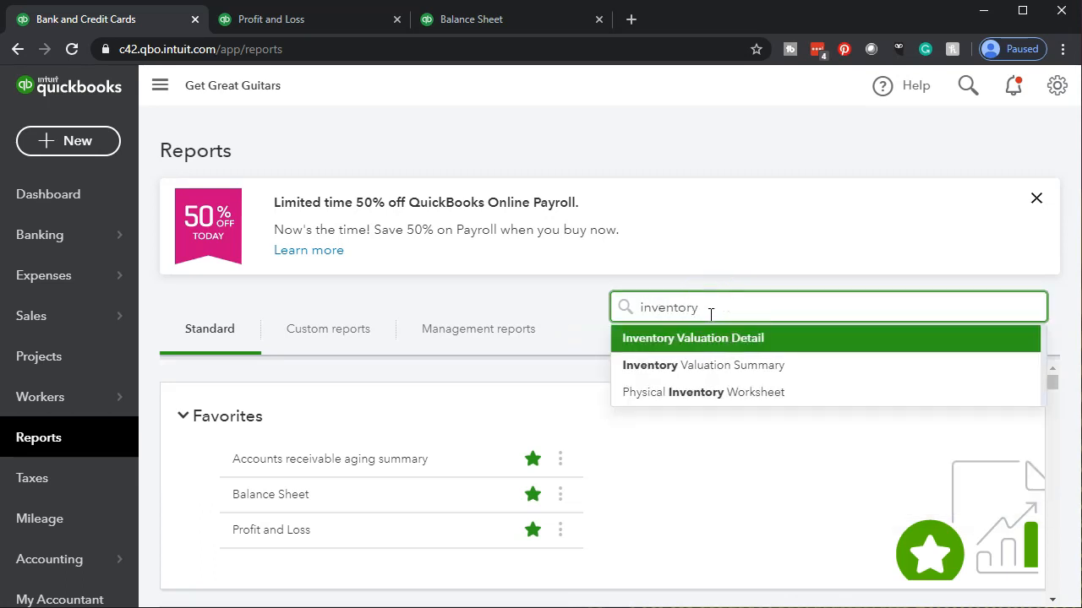
left_click(709, 365)
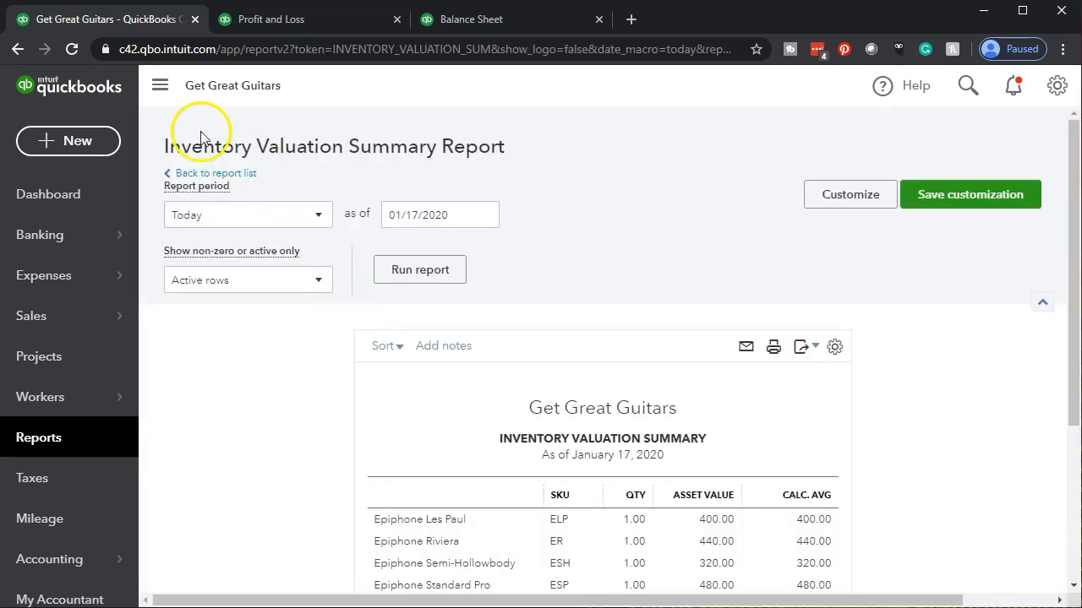
- Set the Inventory Valuation Summary's as-of date to 12/31/2020 and run the report
scroll(182, 106, "down", 2)
left_click(163, 88)
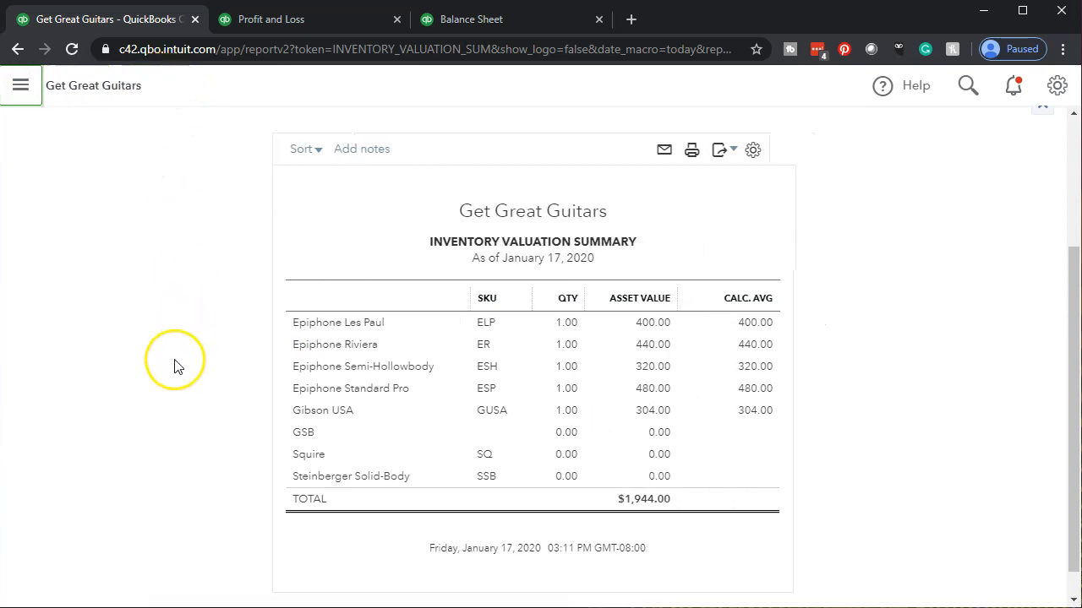
key("ctrl+plus")
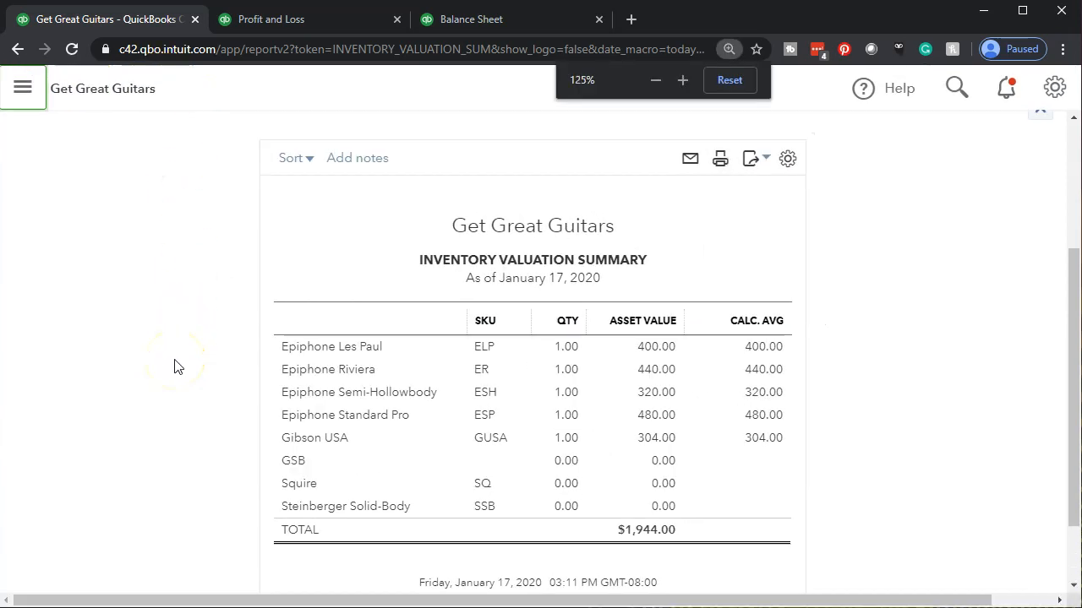
scroll(178, 372, "up", 3)
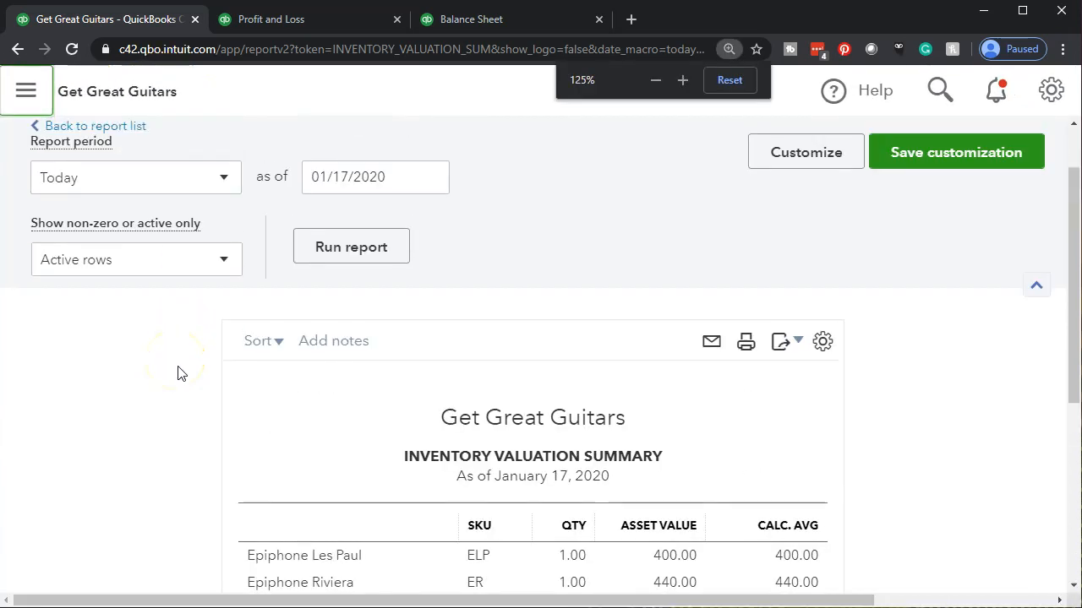
left_click(401, 182)
type("123120")
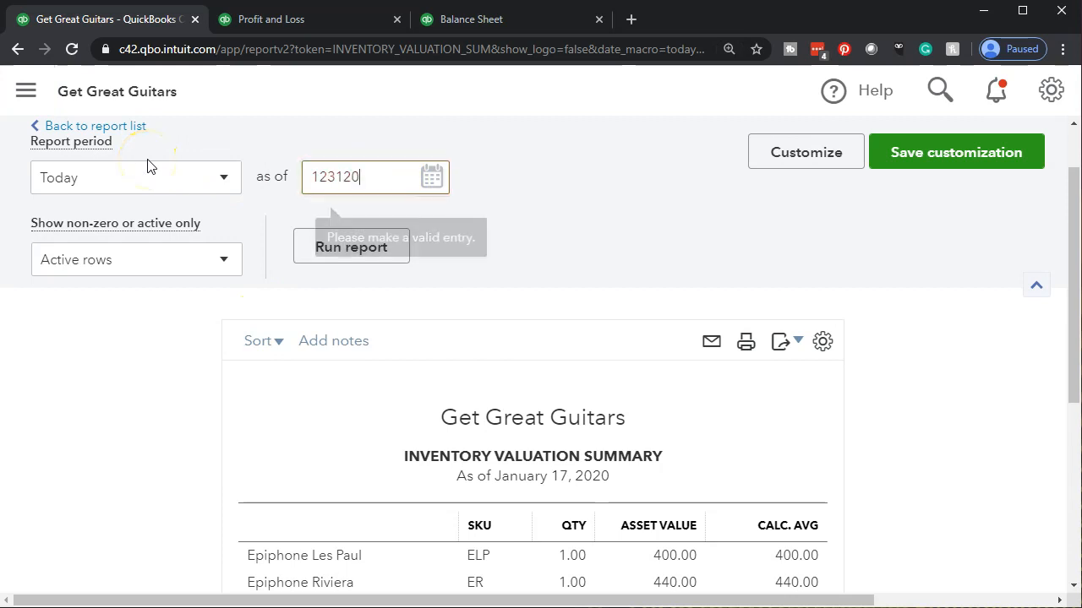
key("Tab")
left_click(328, 246)
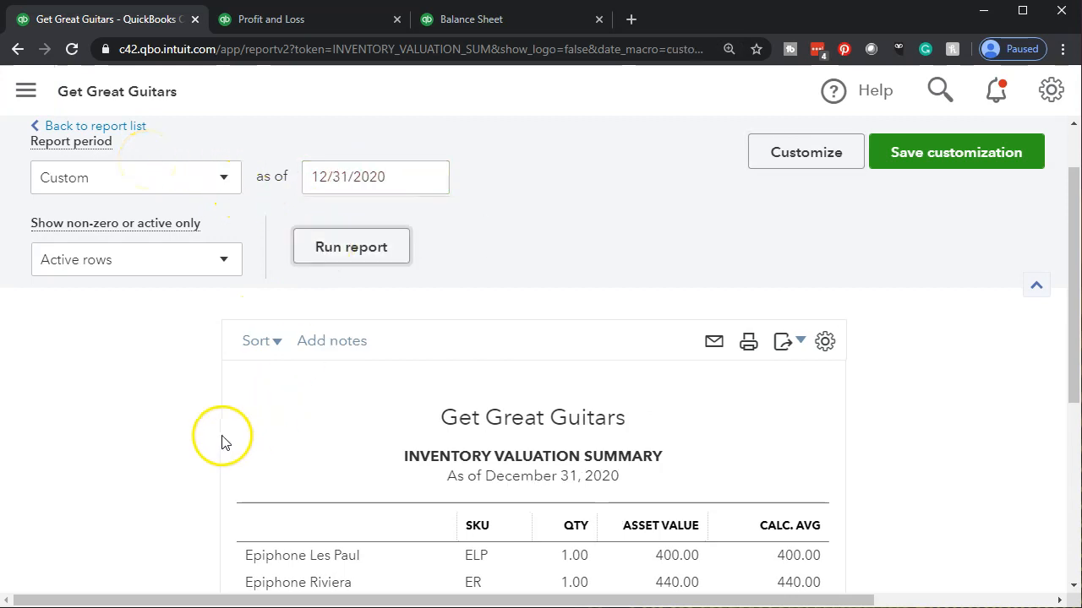
- Compare the Inventory Valuation Summary's total asset value and item quantities with the Inventory Asset balance on the Balance Sheet
scroll(202, 440, "down", 2)
scroll(202, 440, "down", 1)
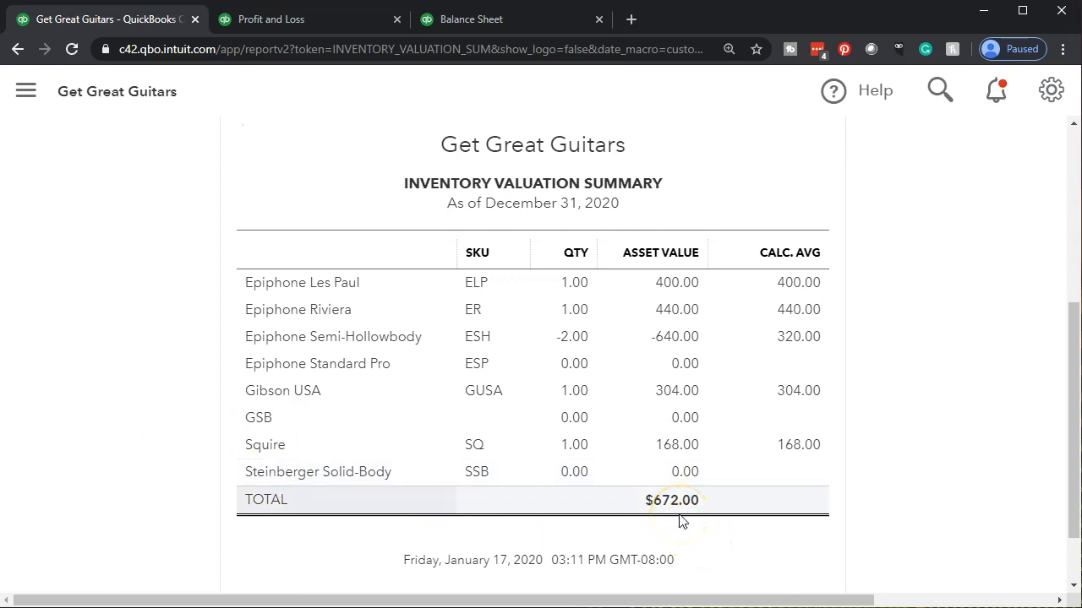
left_click(537, 25)
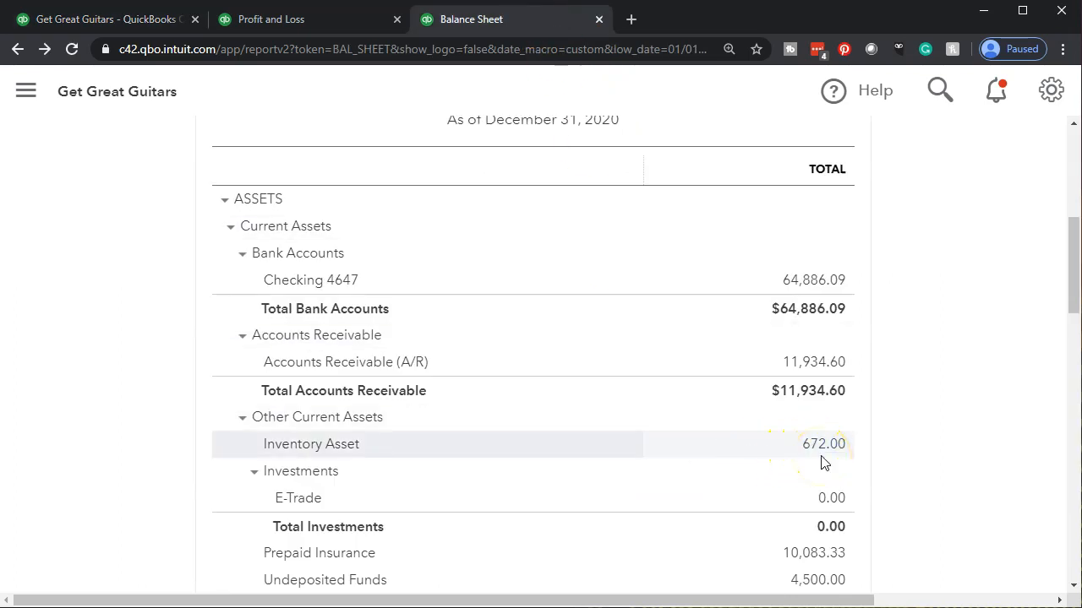
left_click(179, 22)
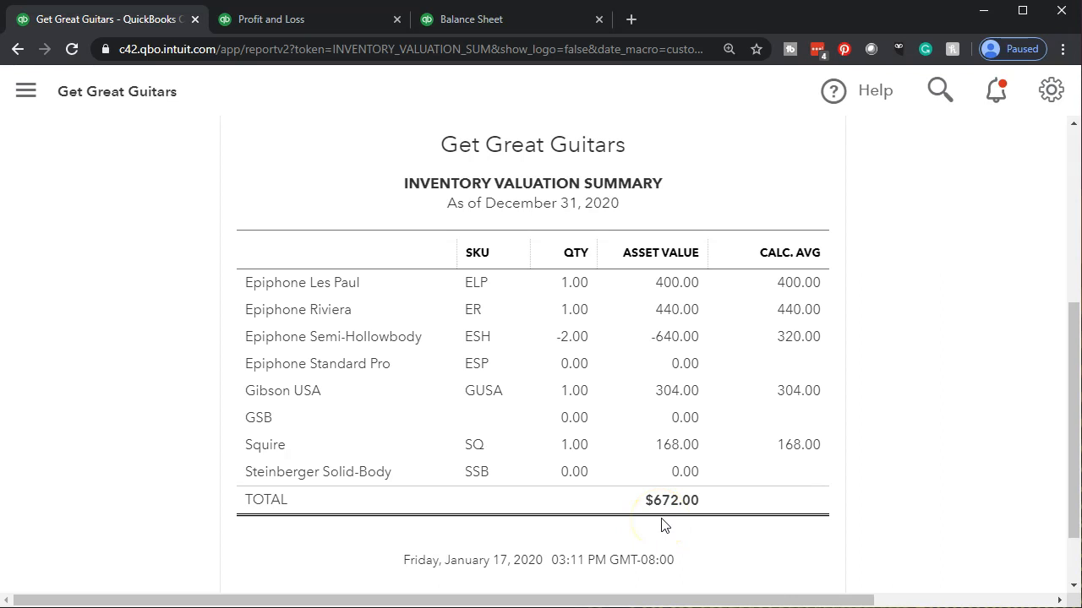
left_click(503, 25)
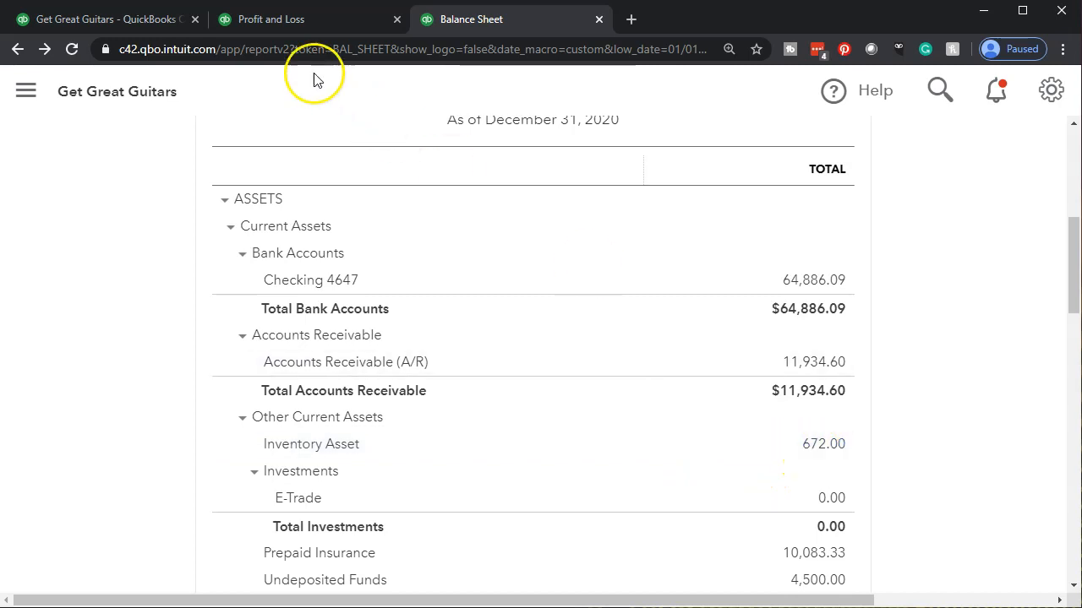
left_click(119, 19)
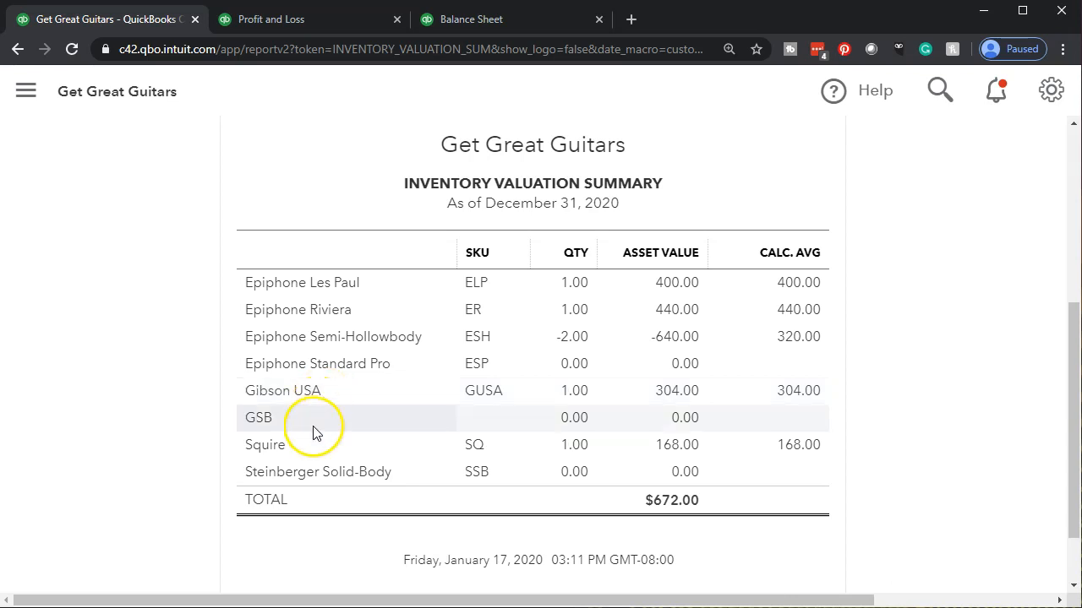
left_click(470, 20)
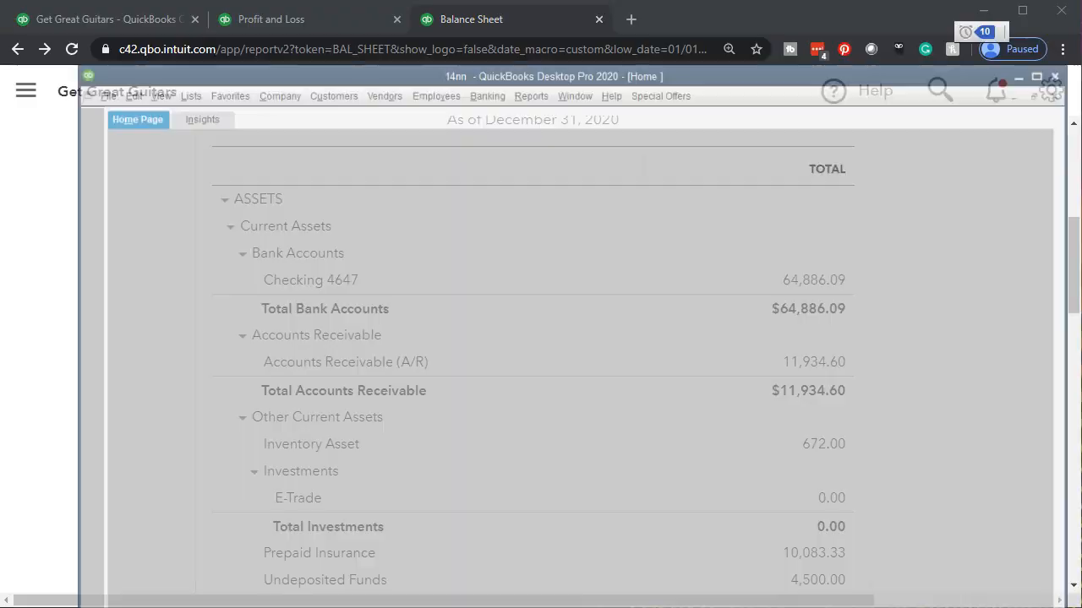
- Switch to QuickBooks Desktop, examine the Home Page vendor workflow for purchase orders and receiving inventory, and return to the online Balance Sheet
left_click(637, 399)
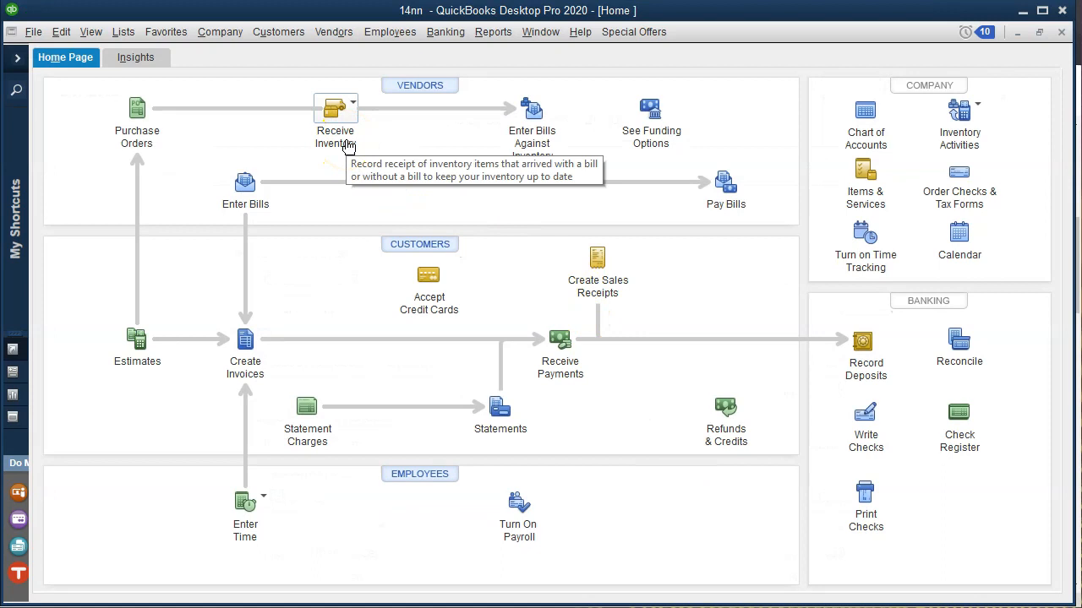
left_click(496, 147)
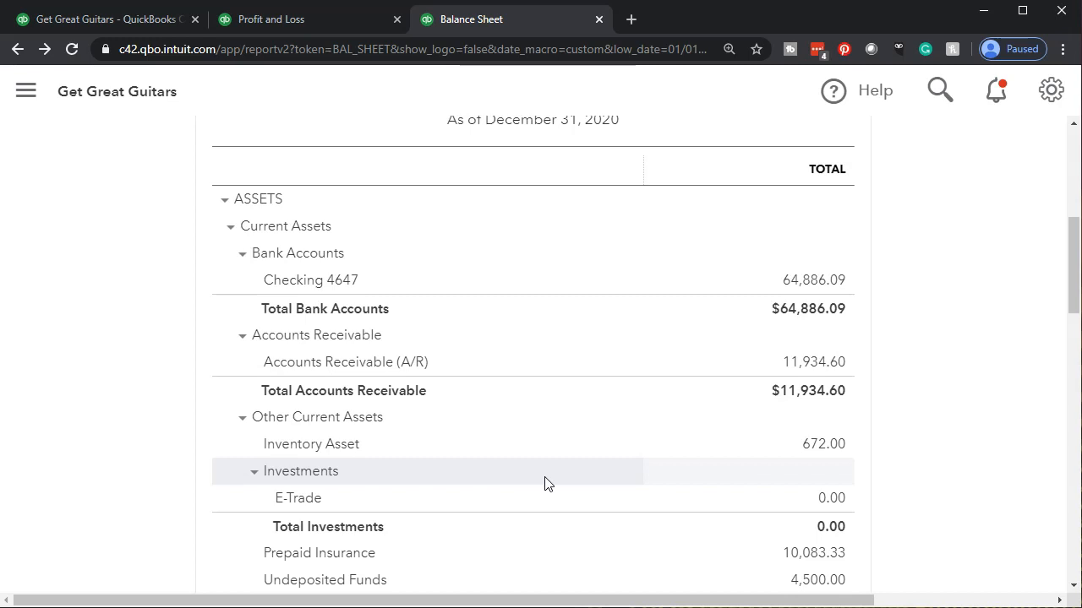
left_click(631, 471)
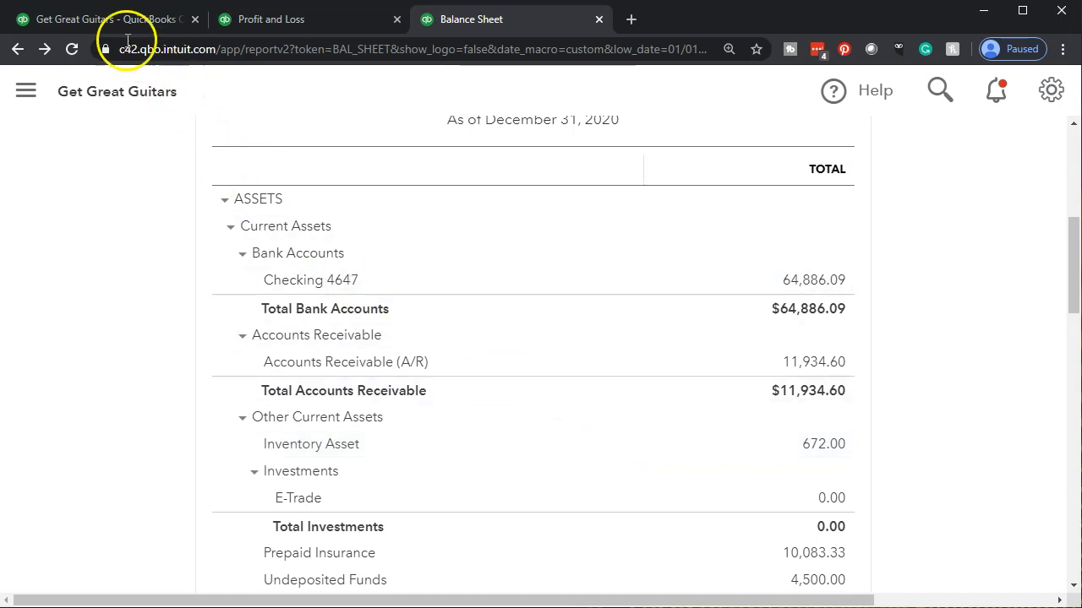
- Open the Products and Services list under Sales and examine the inventory items' costs and quantities on hand
left_click(109, 19)
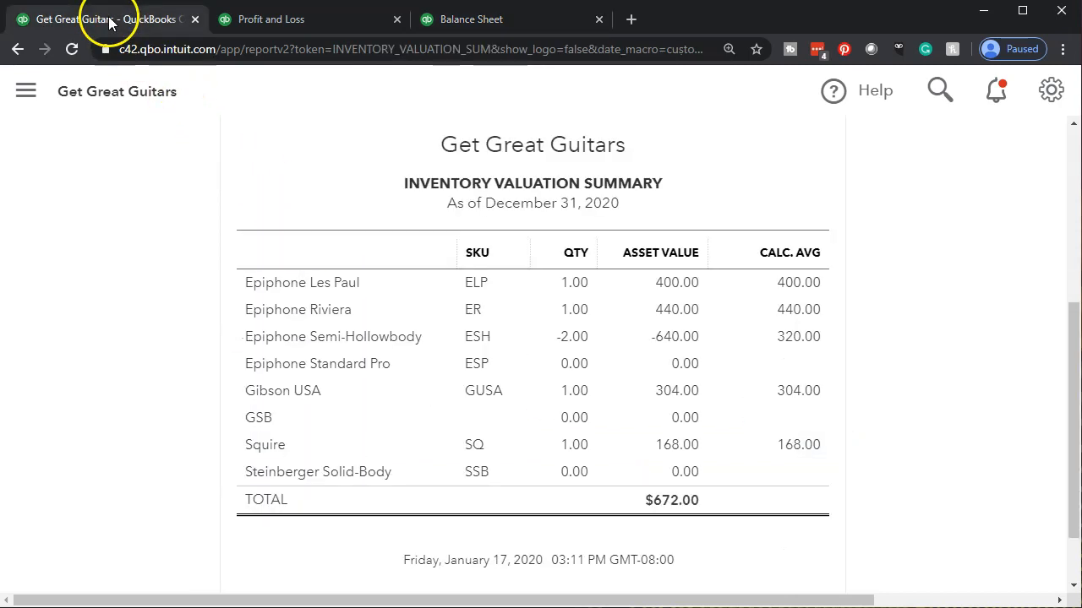
left_click(38, 93)
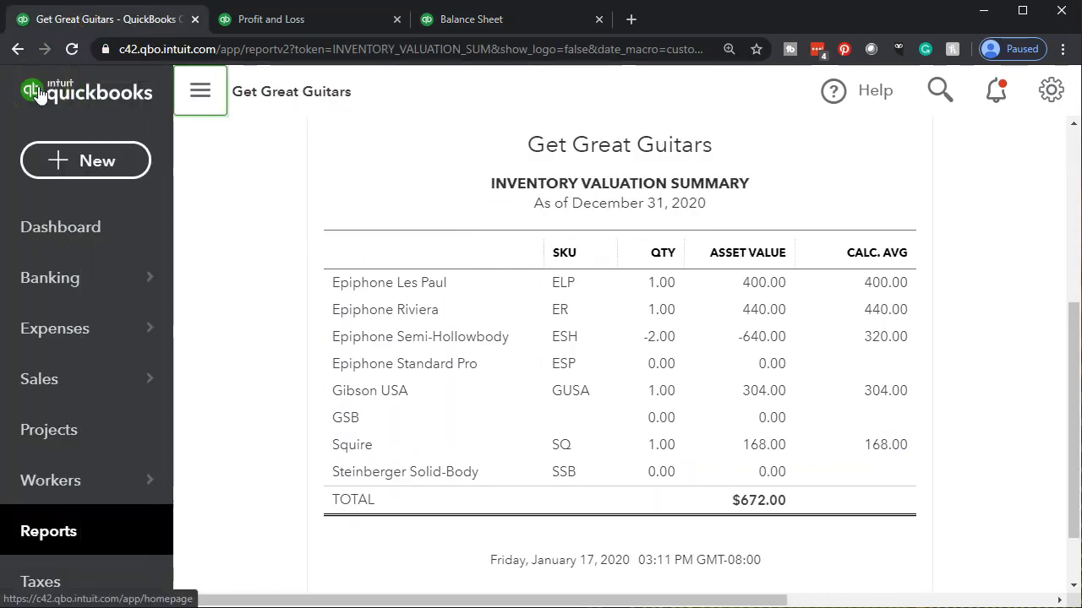
scroll(221, 257, "down", 1)
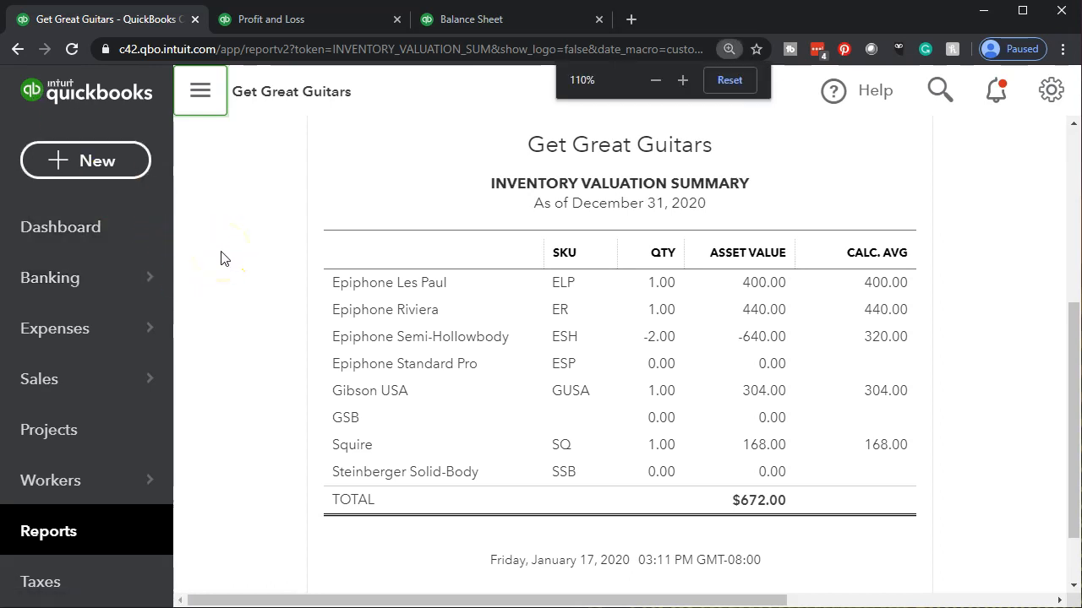
left_click(69, 350)
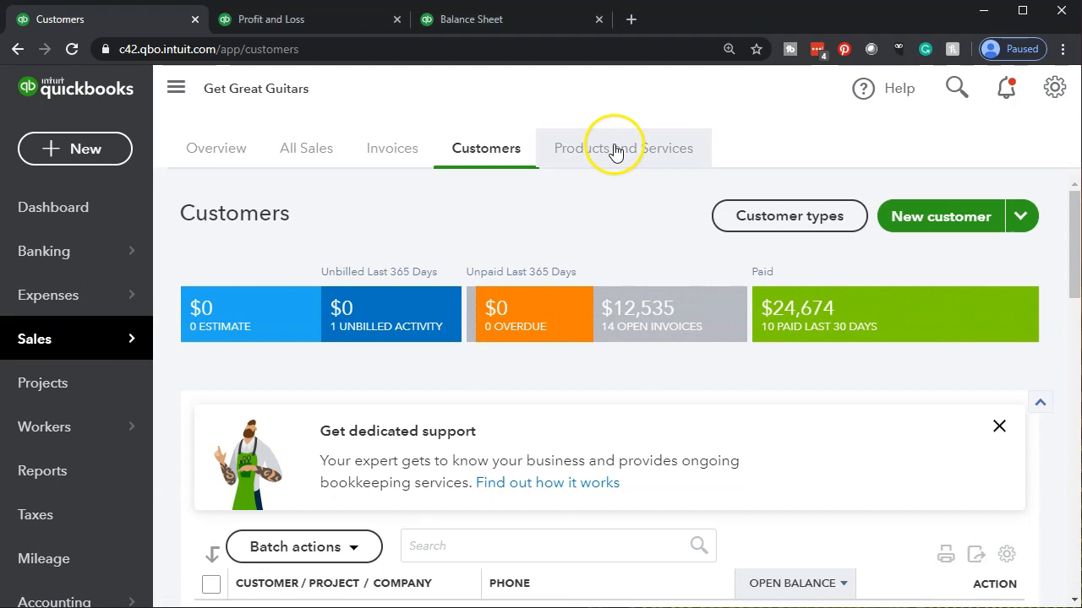
left_click(616, 149)
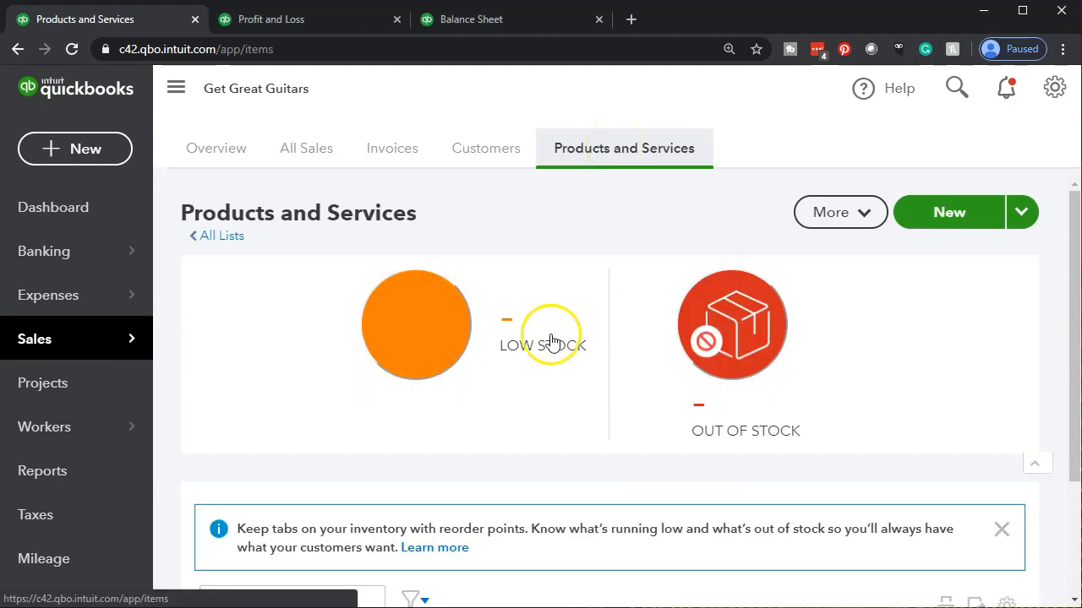
scroll(551, 341, "down", 5)
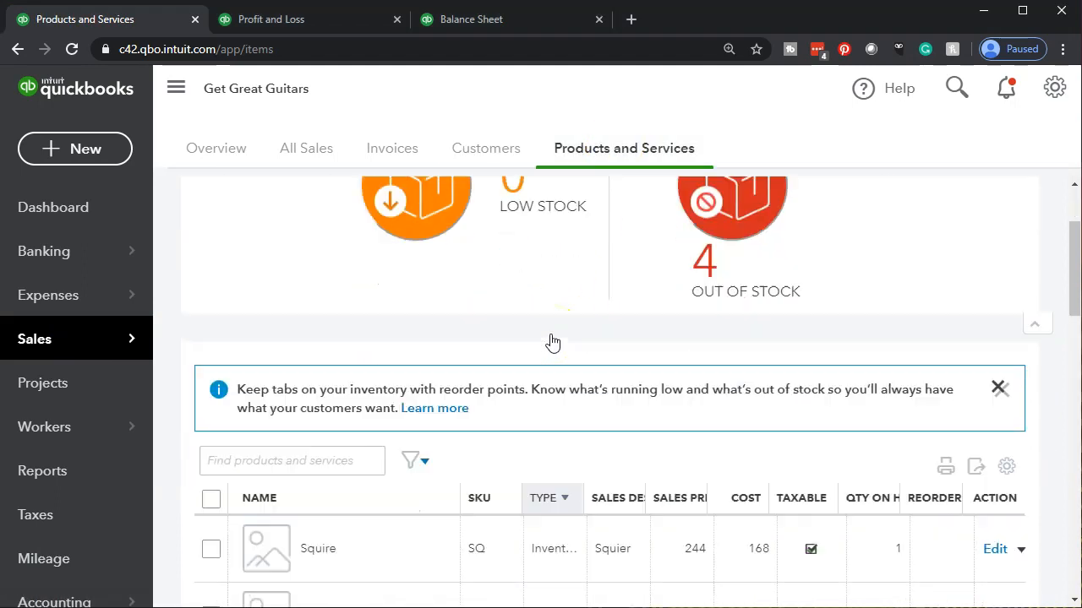
scroll(551, 341, "down", 1)
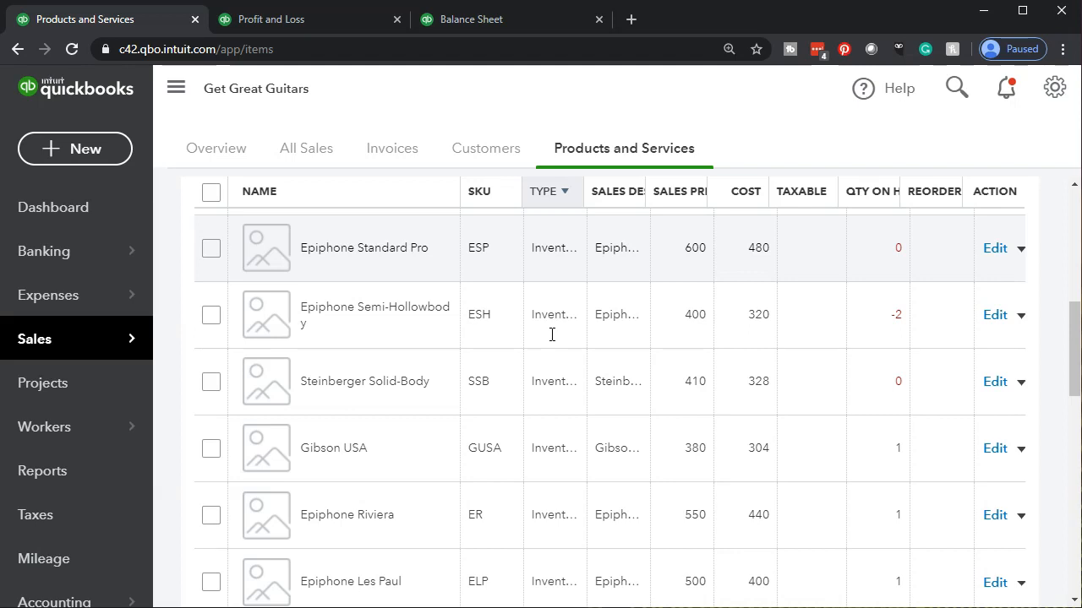
scroll(552, 335, "up", 5)
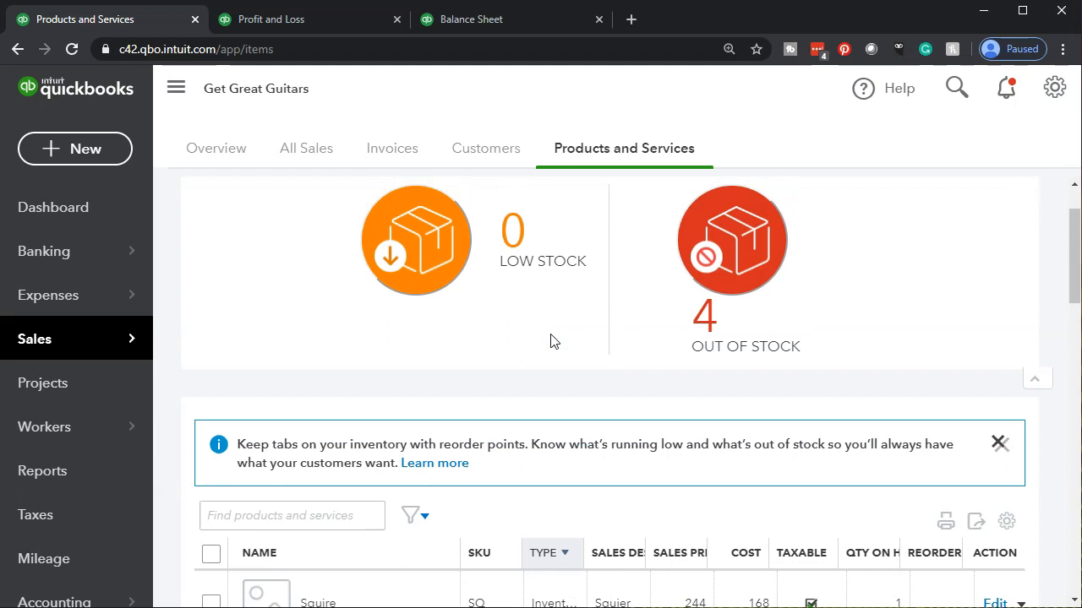